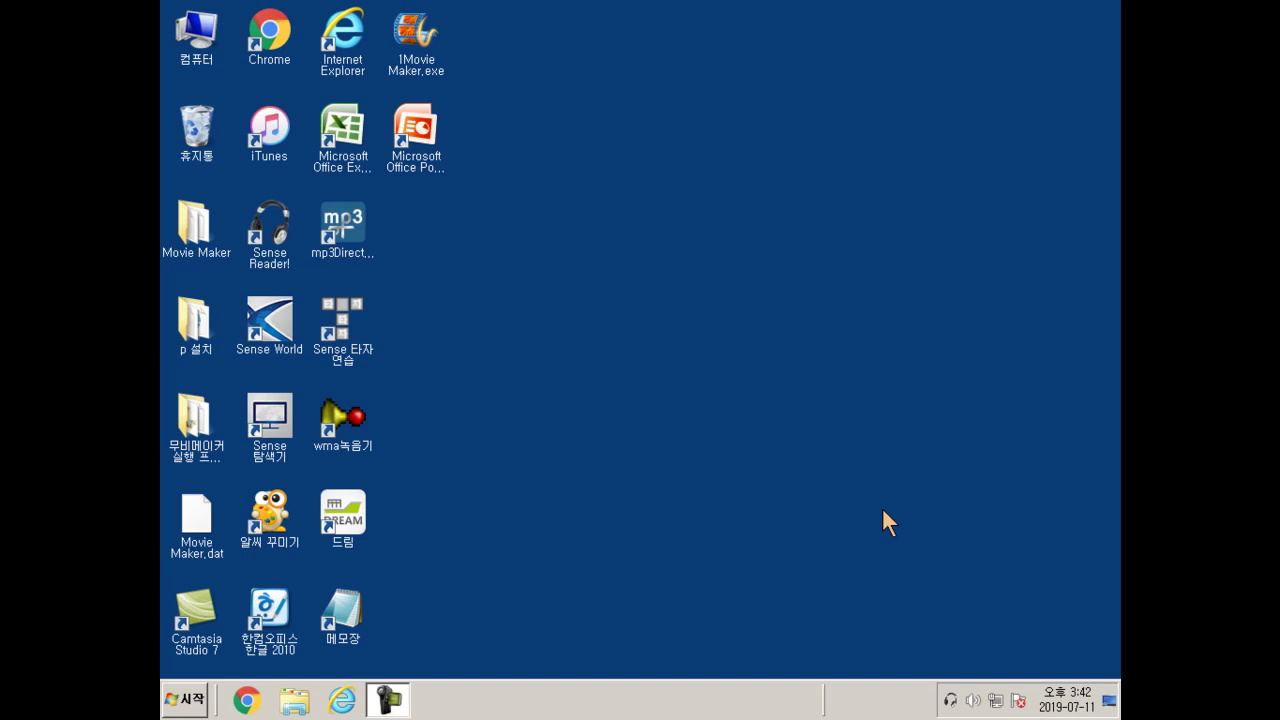
Open the Windows 7 Start menu and move down into its program list.
{"action": "key", "text": "super"}
{"action": "key", "text": "Down"}
{"action": "key", "text": "Down"}
{"action": "key", "text": "Down"}
{"action": "key", "text": "Down"}
{"action": "key", "text": "Down"}
{"action": "key", "text": "Down"}
{"action": "key", "text": "Down"}
{"action": "key", "text": "Down"}
{"action": "key", "text": "Down"}
{"action": "key", "text": "Down"}
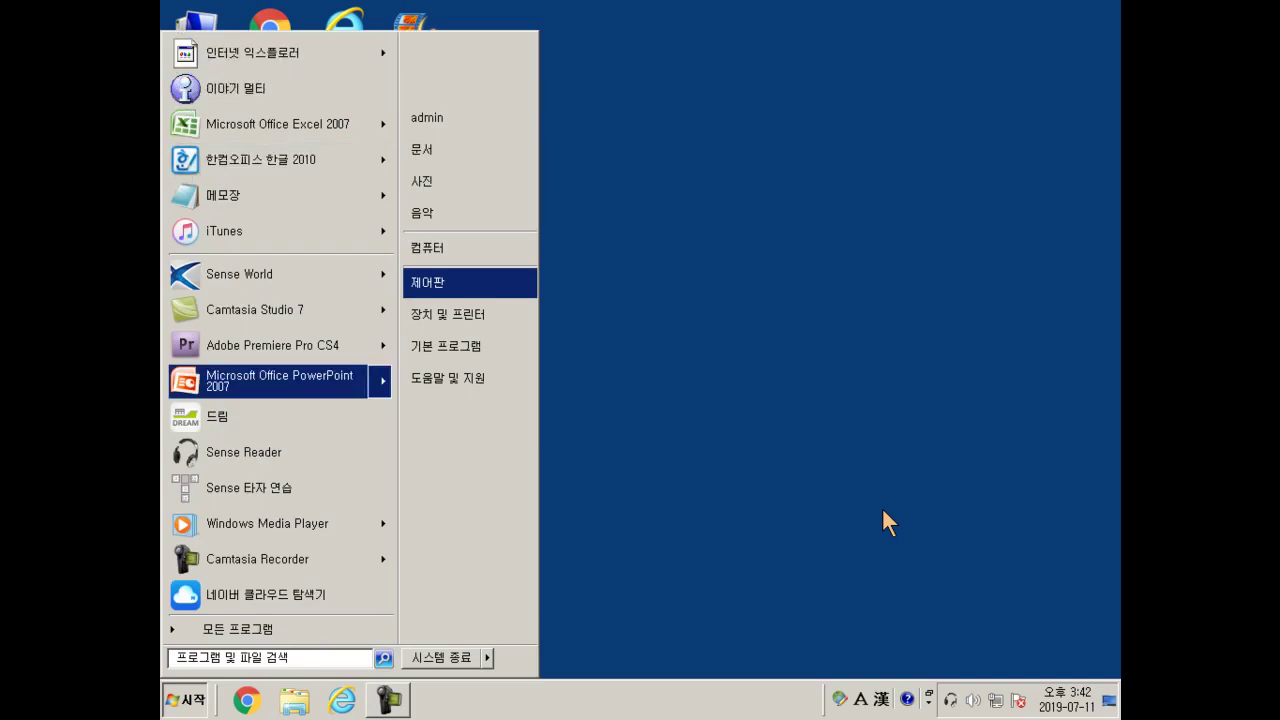
Search the Start menu for 'pl' and launch Microsoft Office PowerPoint 2007.
{"action": "key", "text": "super"}
{"action": "key", "text": "super"}
{"action": "type", "text": "pl"}
{"action": "key", "text": "Down"}
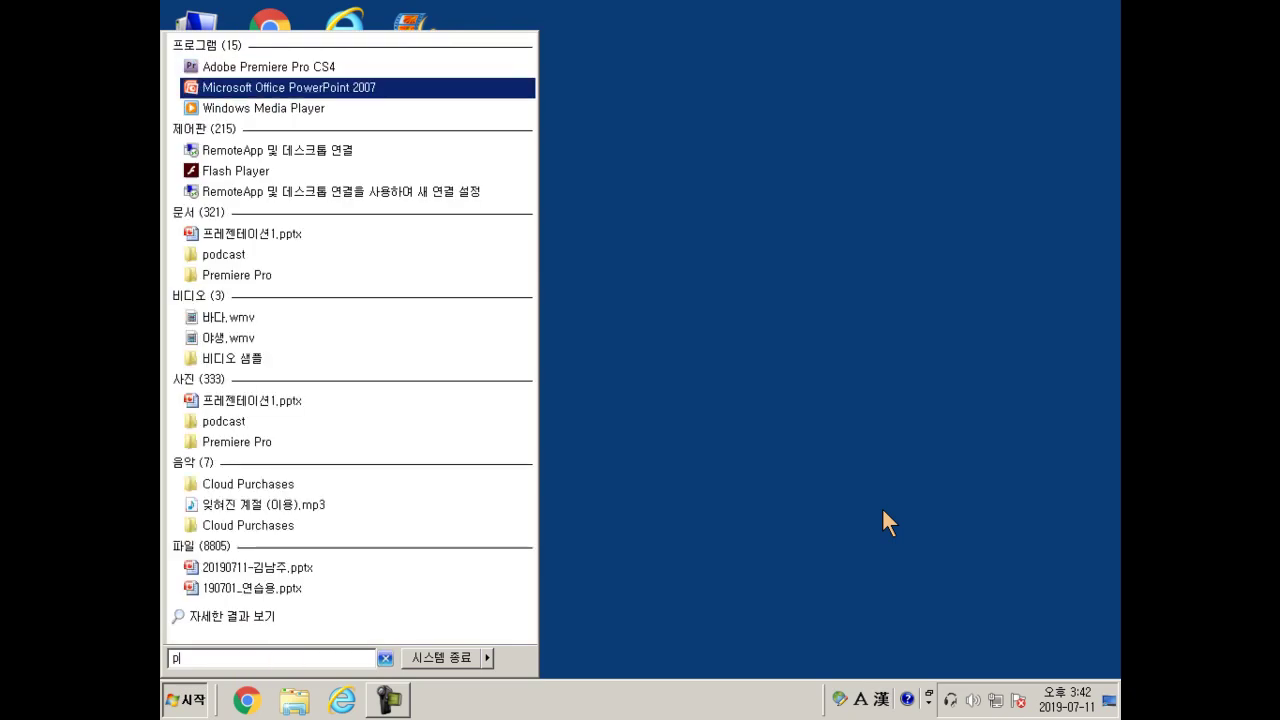
{"action": "key", "text": "Return"}
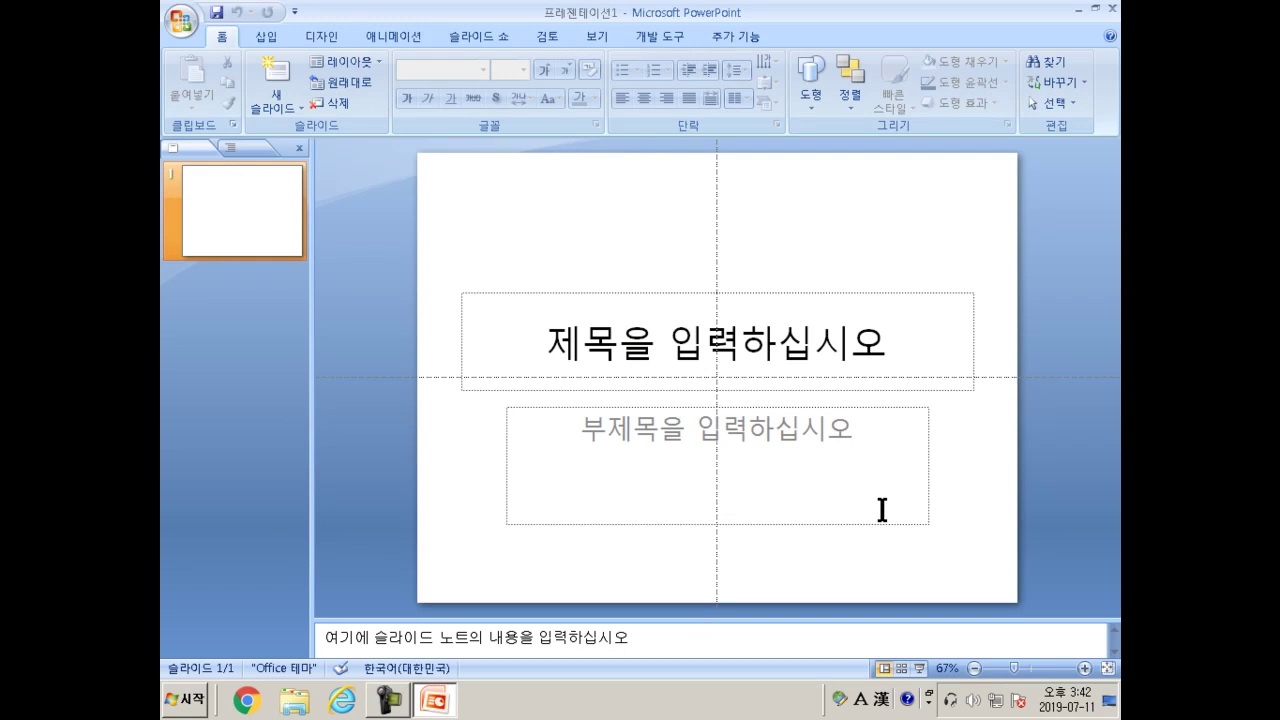
Bring up Save As for the untitled presentation with its default name 프레젠테이션1.pptx.
{"action": "key", "text": "ctrl+s"}
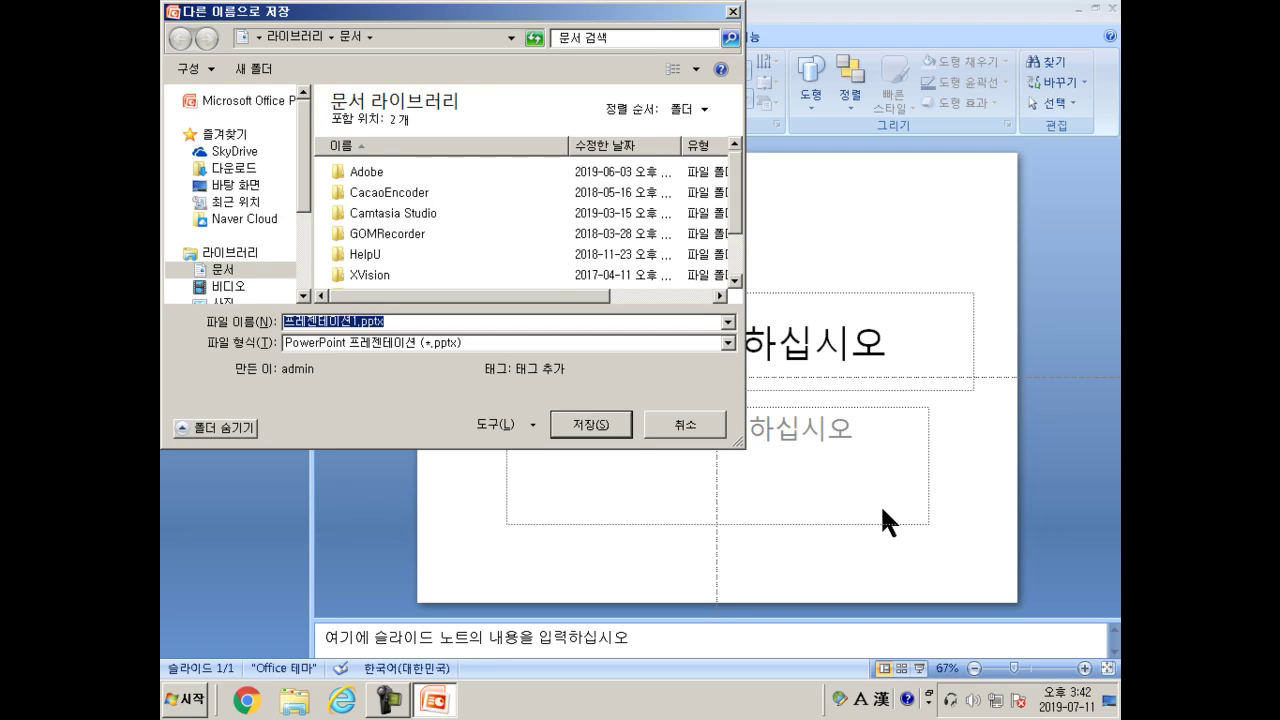
Save the presentation to the Desktop as '20190711' followed by the author's name.
{"action": "type", "text": "20190711ㅓ"}
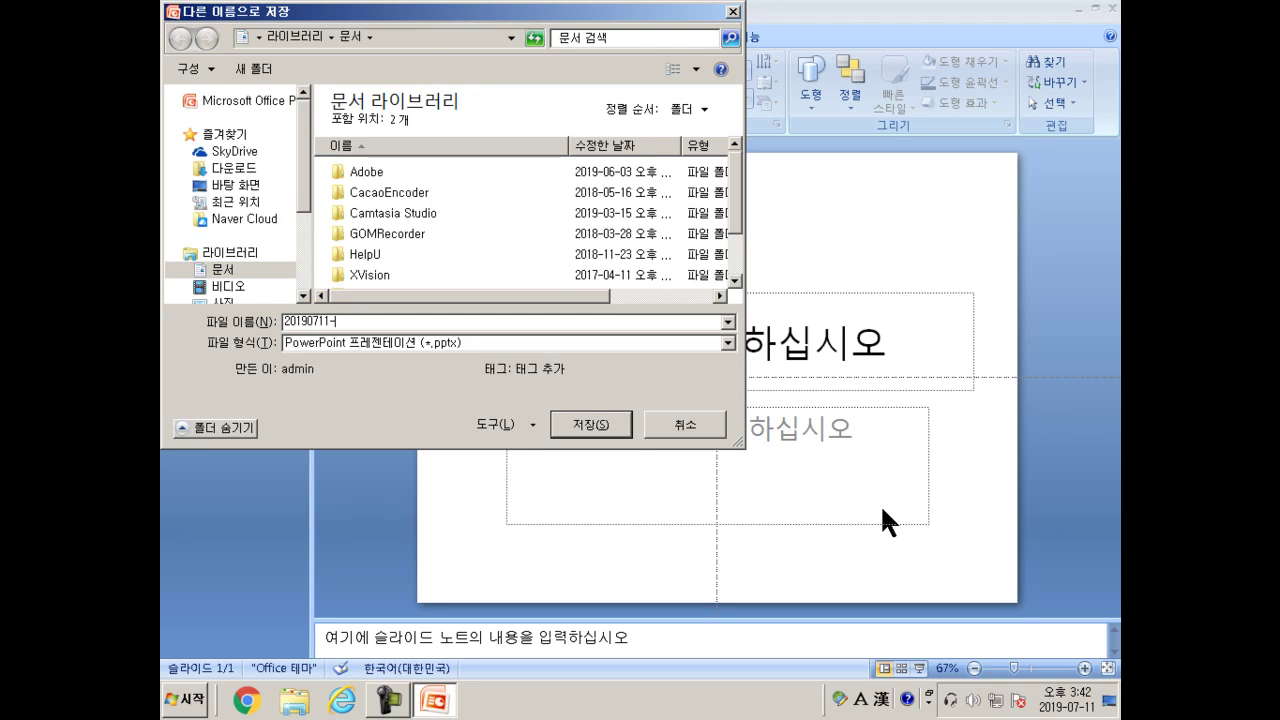
{"action": "key", "text": "Hangul"}
{"action": "type", "text": "렘남주"}
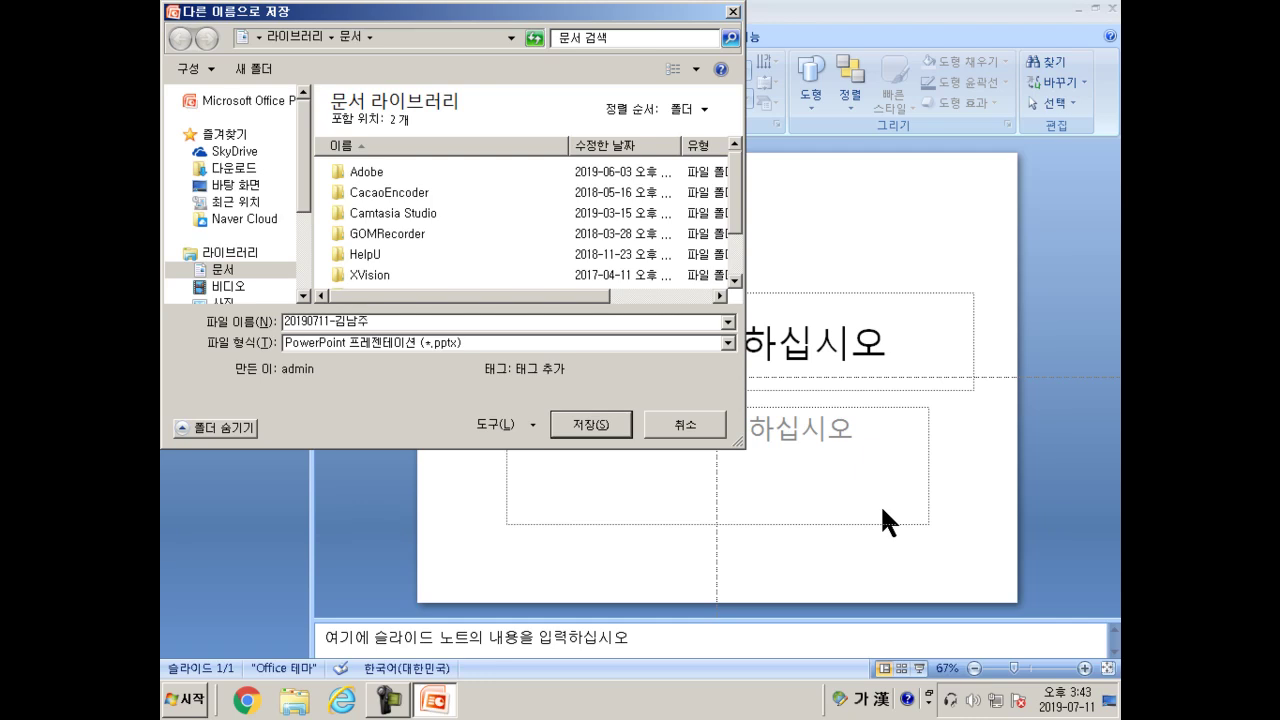
{"action": "key", "text": "Tab"}
{"action": "key", "text": "Tab"}
{"action": "key", "text": "Tab"}
{"action": "key", "text": "Tab"}
{"action": "key", "text": "Tab"}
{"action": "key", "text": "Tab"}
{"action": "key", "text": "Tab"}
{"action": "key", "text": "Tab"}
{"action": "key", "text": "Tab"}
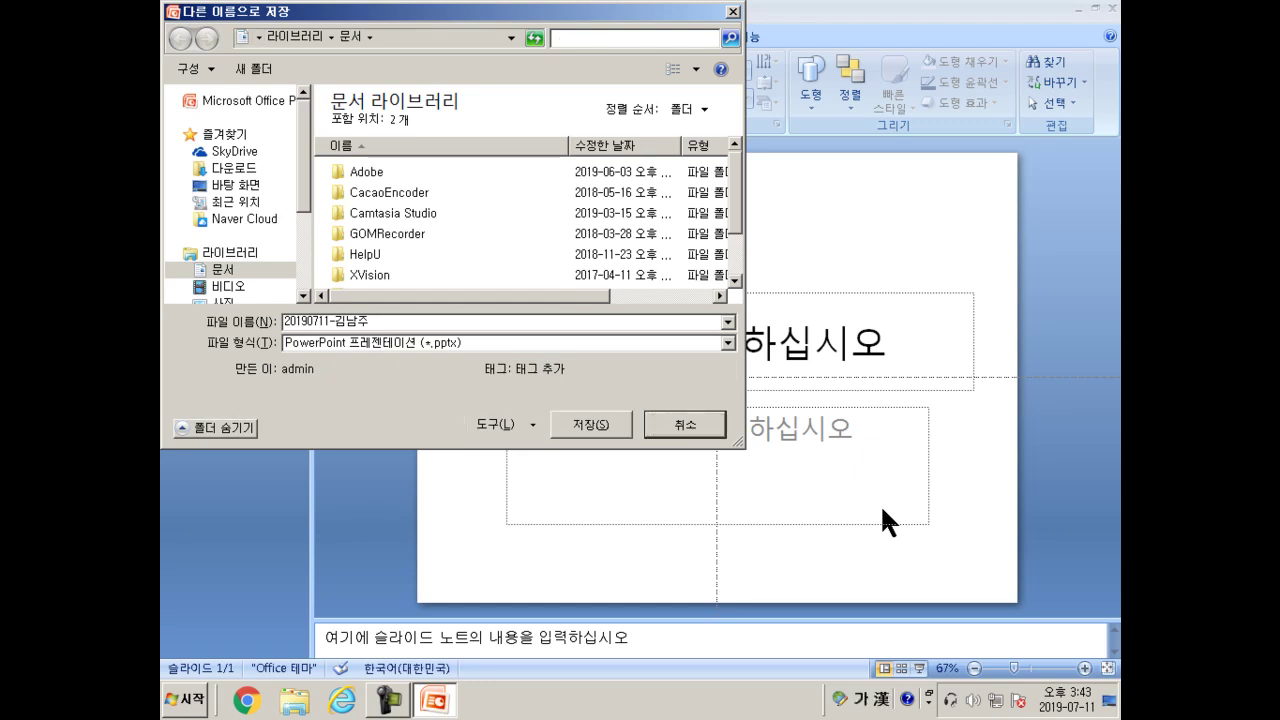
{"action": "key", "text": "Tab"}
{"action": "key", "text": "Up"}
{"action": "key", "text": "Up"}
{"action": "key", "text": "Up"}
{"action": "key", "text": "Up"}
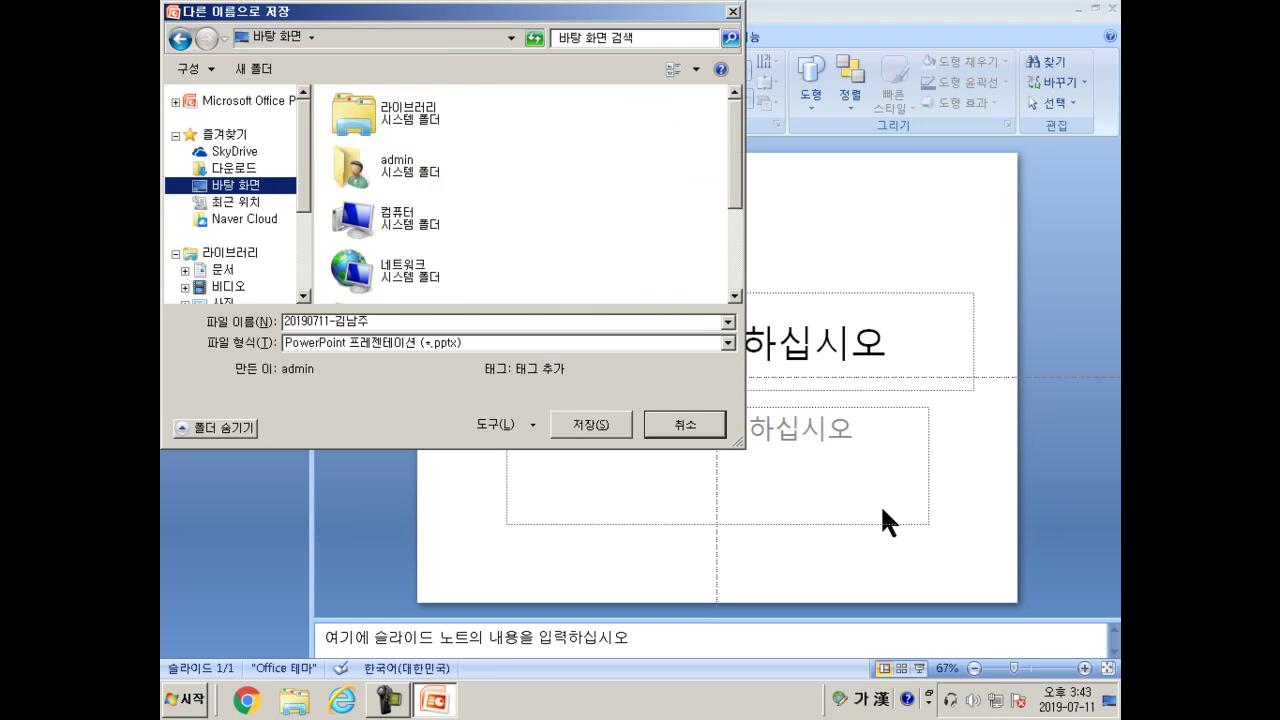
{"action": "key", "text": "Tab"}
{"action": "key", "text": "Tab"}
{"action": "key", "text": "Tab"}
{"action": "key", "text": "Tab"}
{"action": "key", "text": "Tab"}
{"action": "key", "text": "Tab"}
{"action": "key", "text": "Tab"}
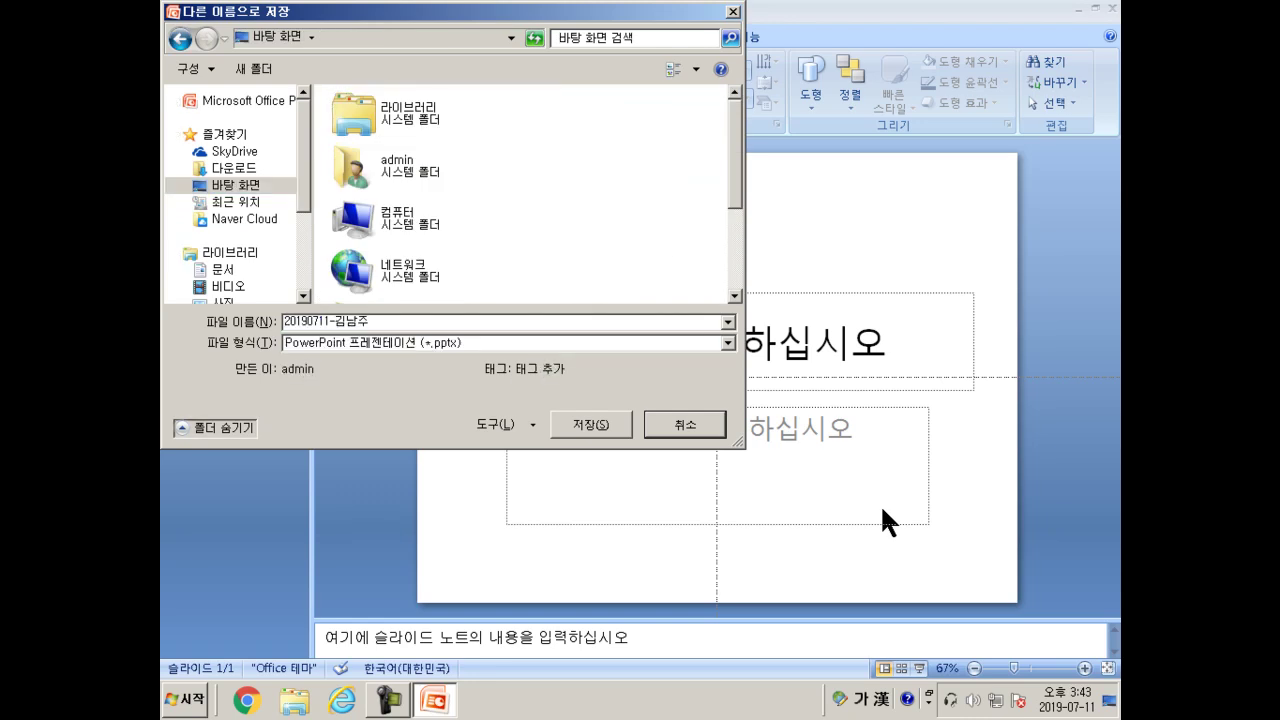
{"action": "key", "text": "Tab"}
{"action": "key", "text": "Return"}
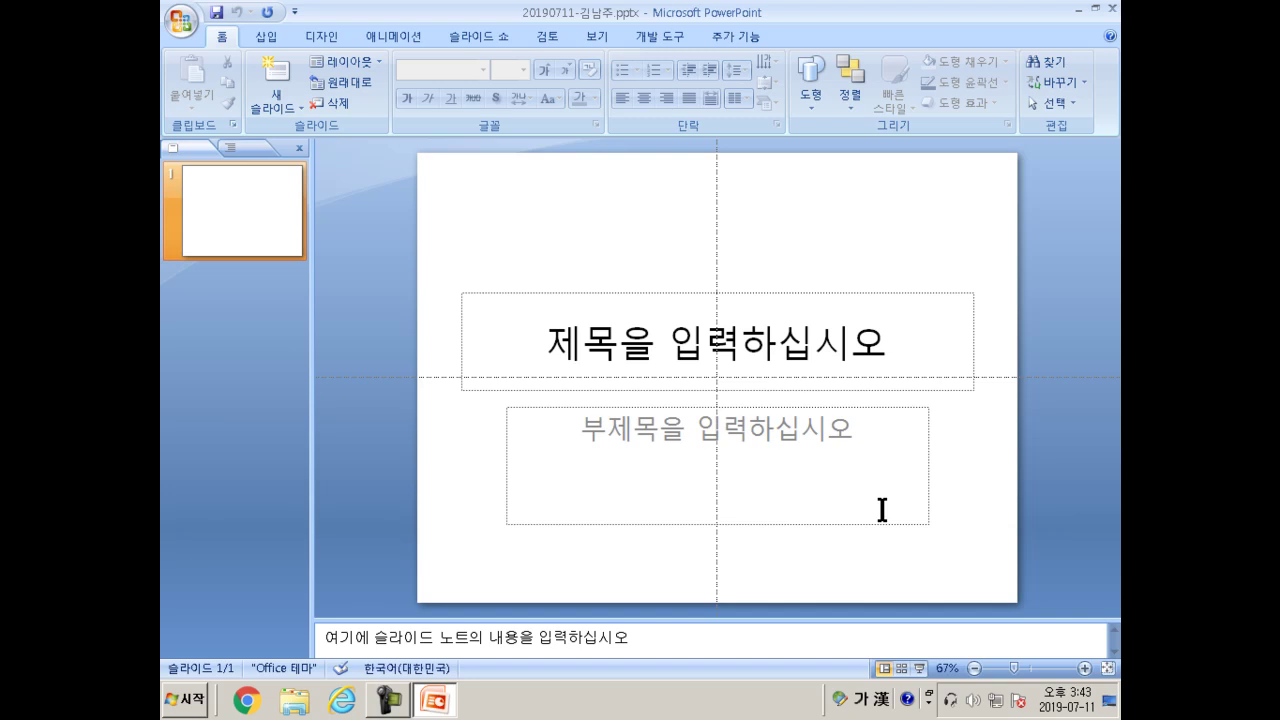
Open the Page Setup dialog from the Design tab, showing 4:3 at 25.4 × 19.05 cm.
{"action": "key", "text": "Hangul"}
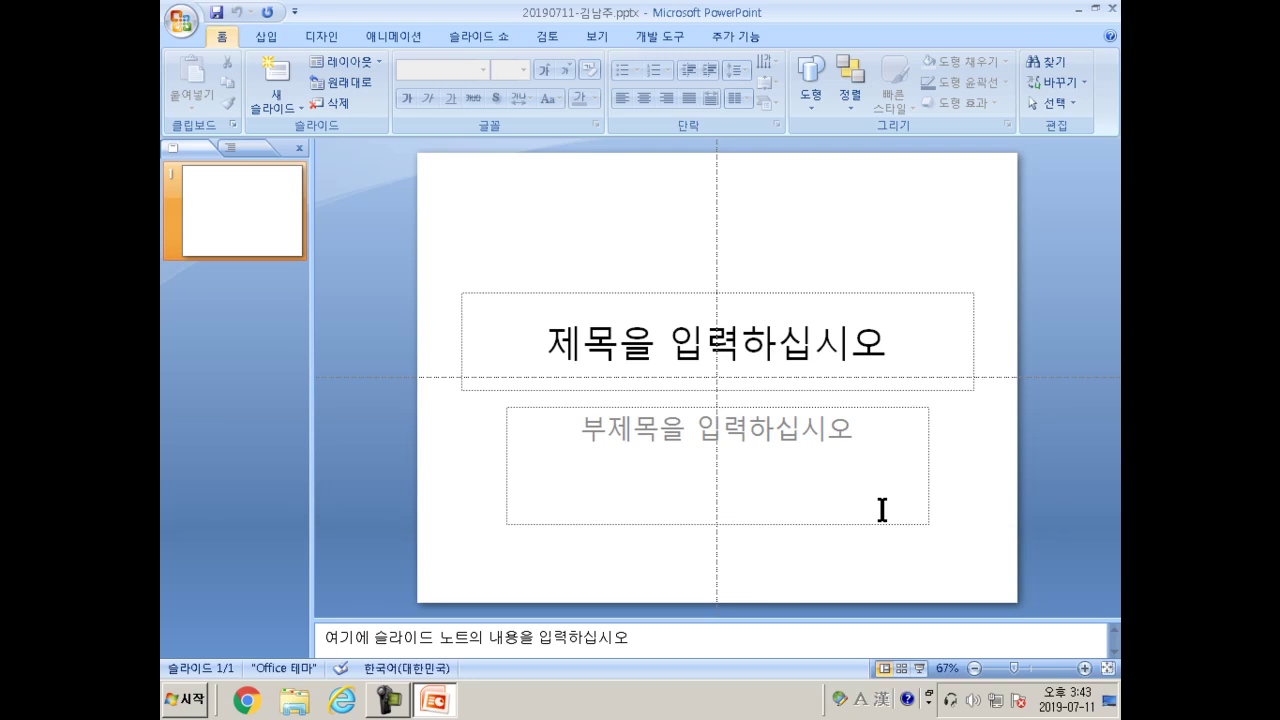
{"action": "key", "text": "alt+g"}
{"action": "key", "text": "s"}
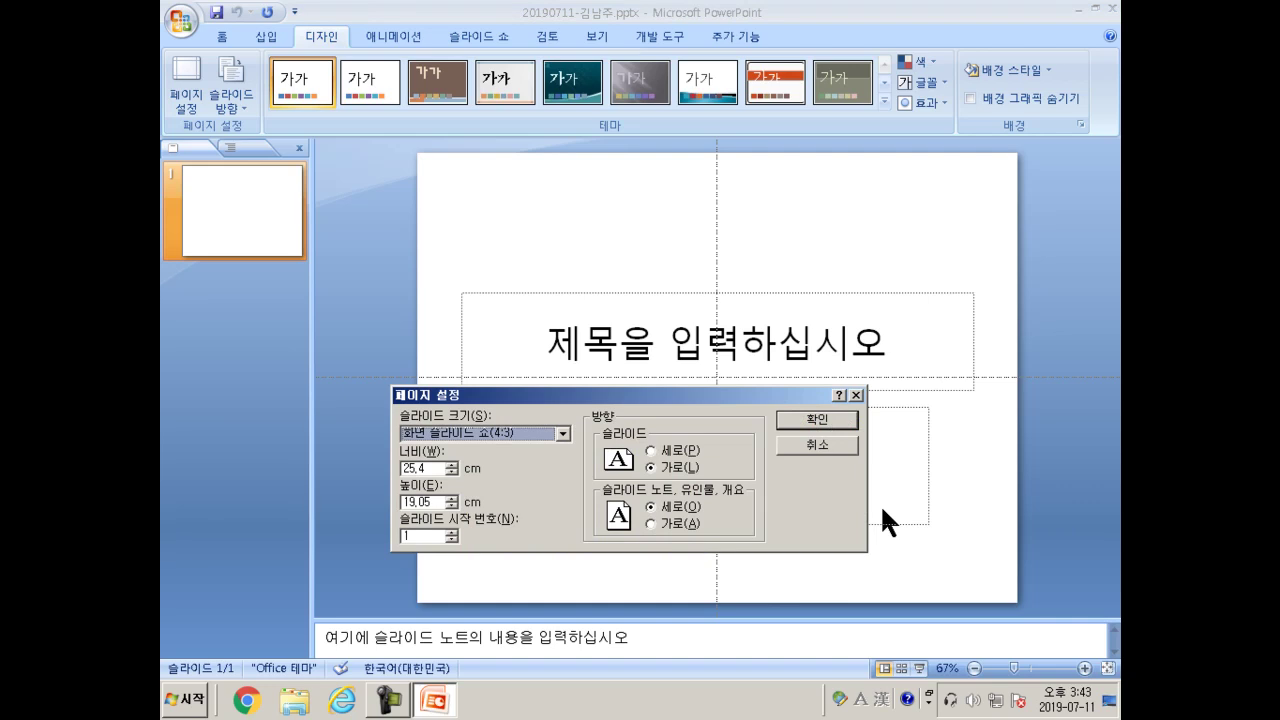
Set the slide size to A4 용지(210x297mm), making slides 27.51 × 19.05 cm landscape.
{"action": "key", "text": "alt+Down"}
{"action": "key", "text": "Down"}
{"action": "key", "text": "Down"}
{"action": "key", "text": "Down"}
{"action": "key", "text": "Down"}
{"action": "key", "text": "Down"}
{"action": "key", "text": "Down"}
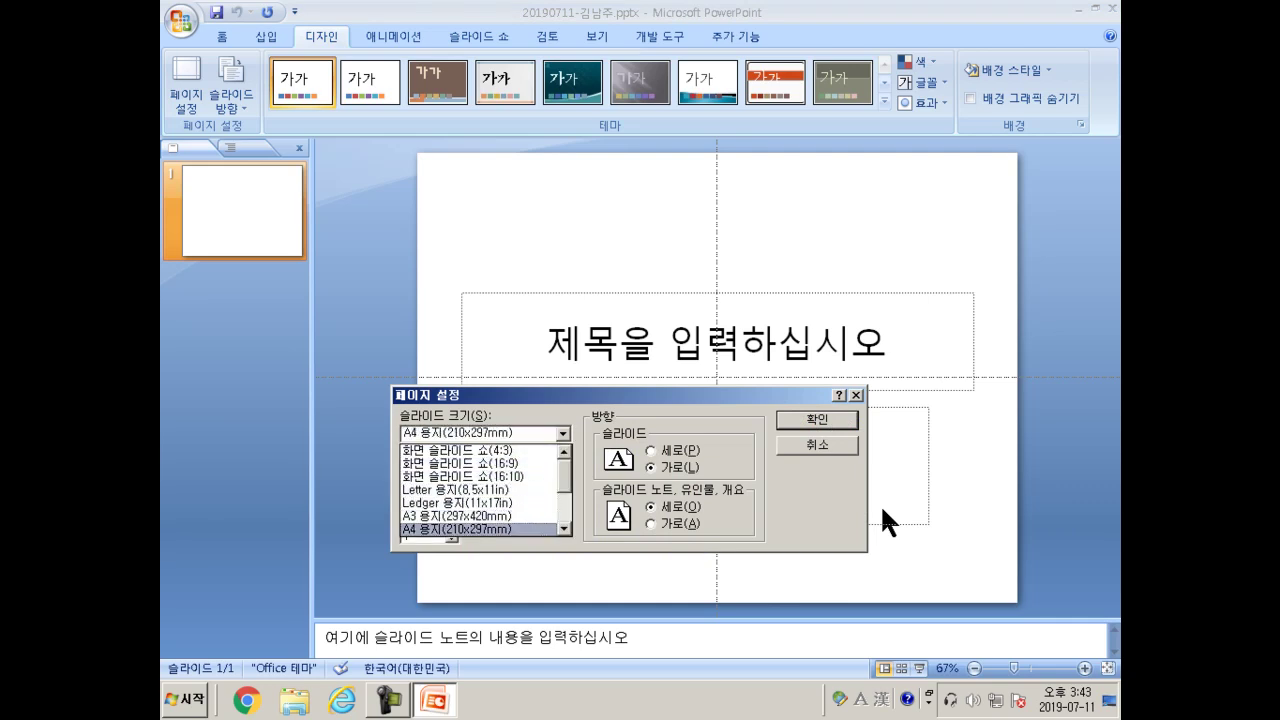
{"action": "key", "text": "Return"}
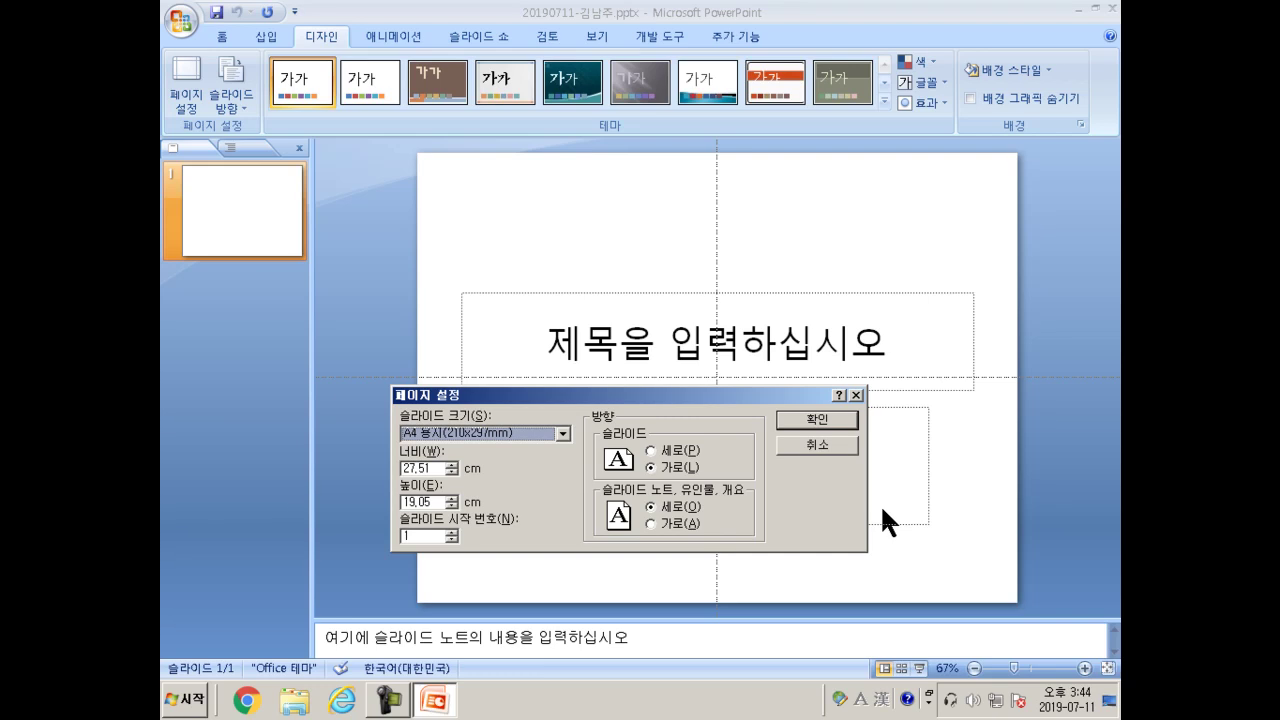
{"action": "key", "text": "Return"}
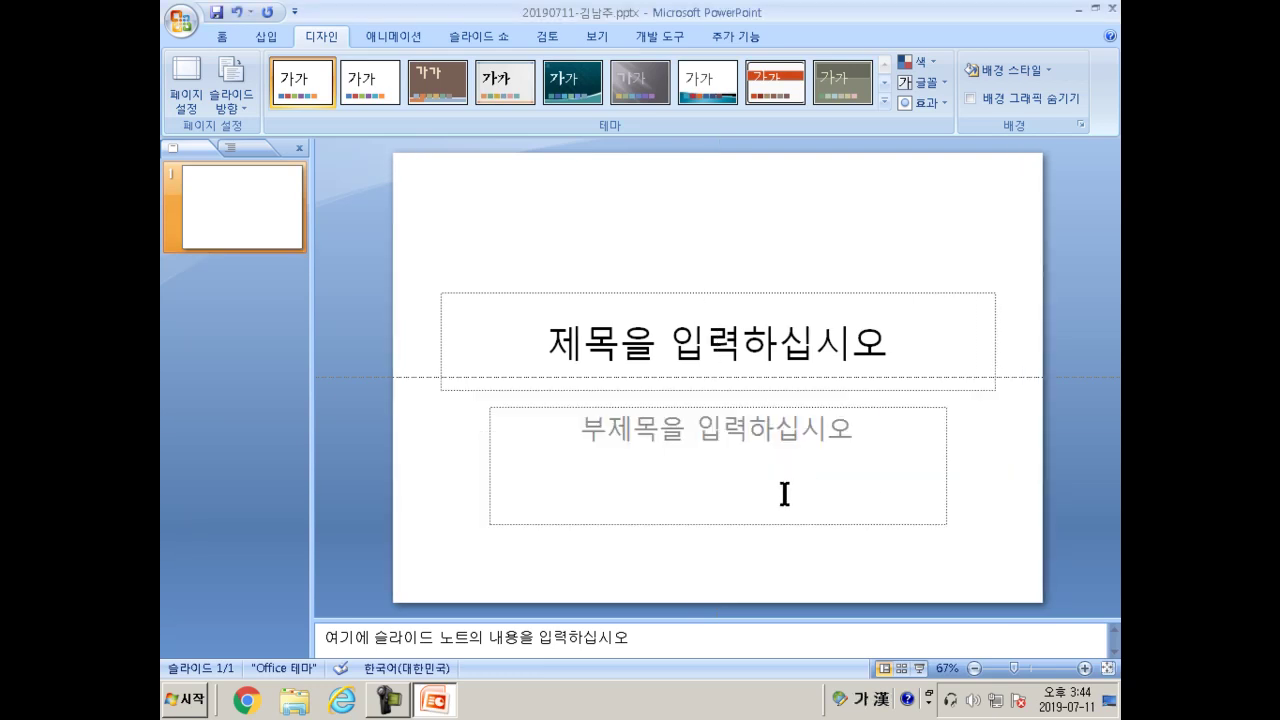
From the Home tab, add five title-and-content slides after the title slide.
{"action": "left_click", "coordinate": [265, 37]}
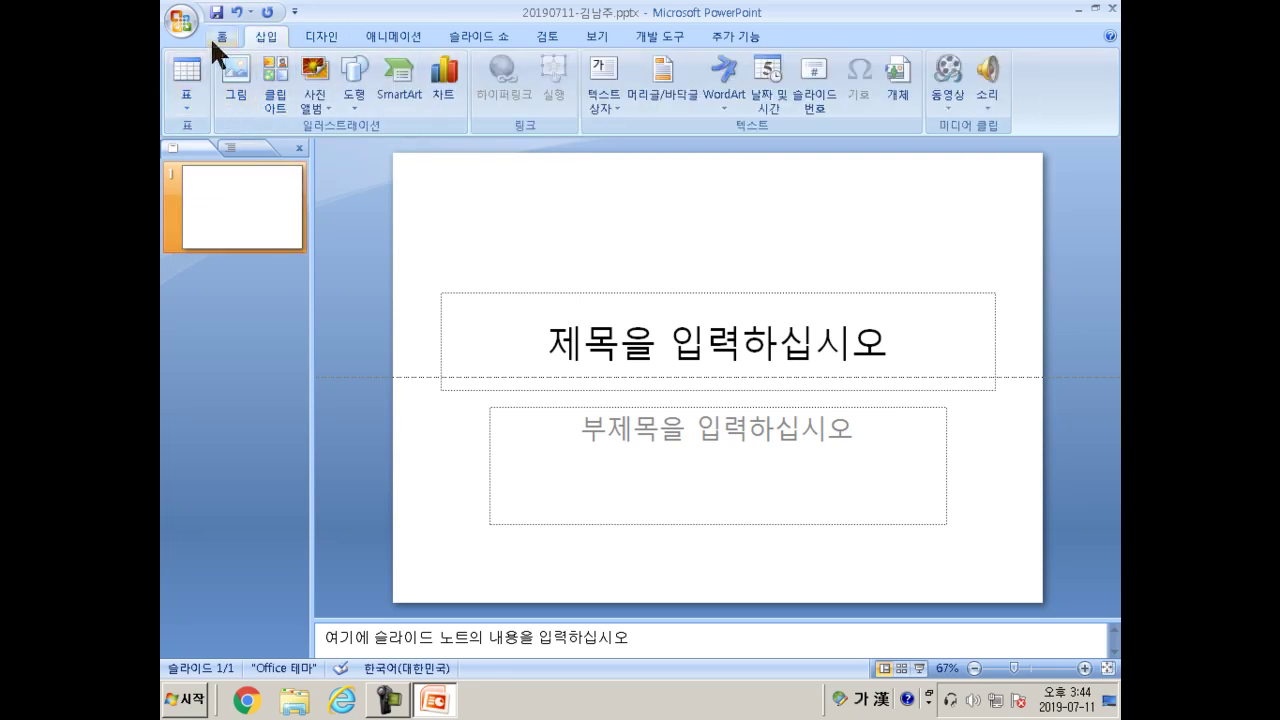
{"action": "left_click", "coordinate": [212, 37]}
{"action": "left_click", "coordinate": [285, 78]}
{"action": "left_click", "coordinate": [286, 68]}
{"action": "left_click", "coordinate": [286, 68]}
{"action": "left_click", "coordinate": [286, 68]}
{"action": "left_click", "coordinate": [287, 68]}
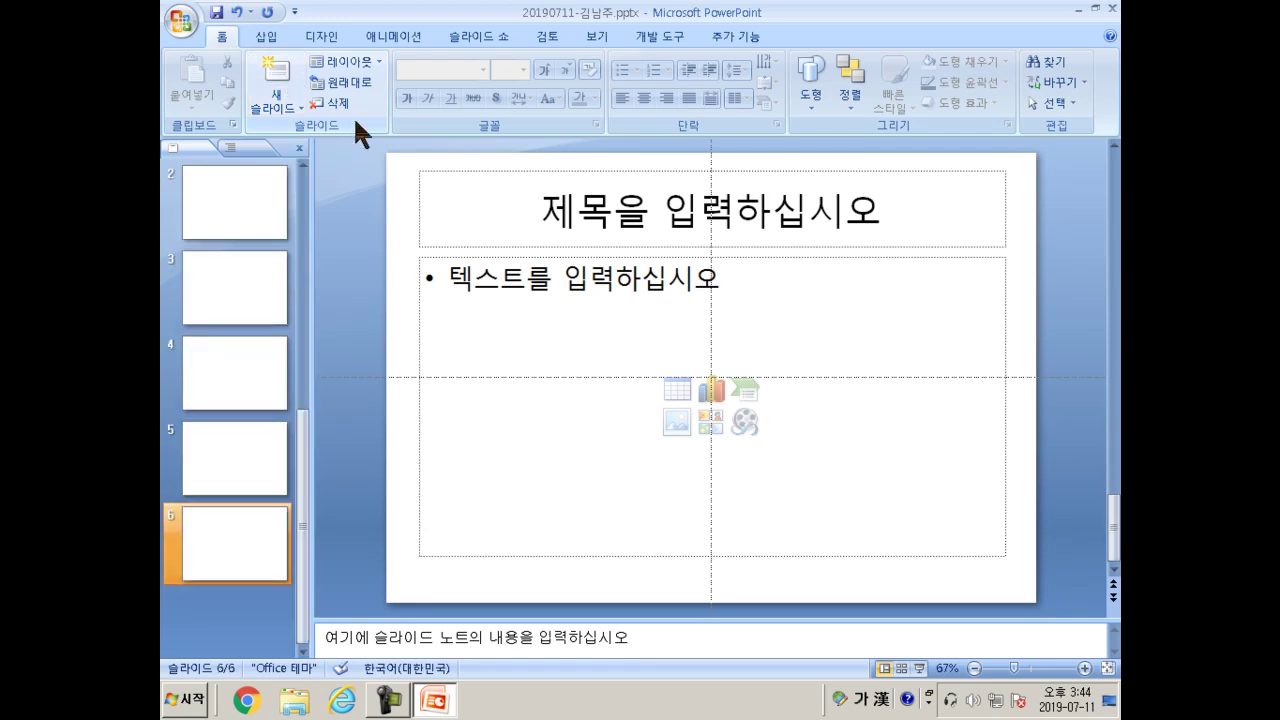
{"action": "key", "text": "Up"}
{"action": "key", "text": "Up"}
{"action": "key", "text": "Up"}
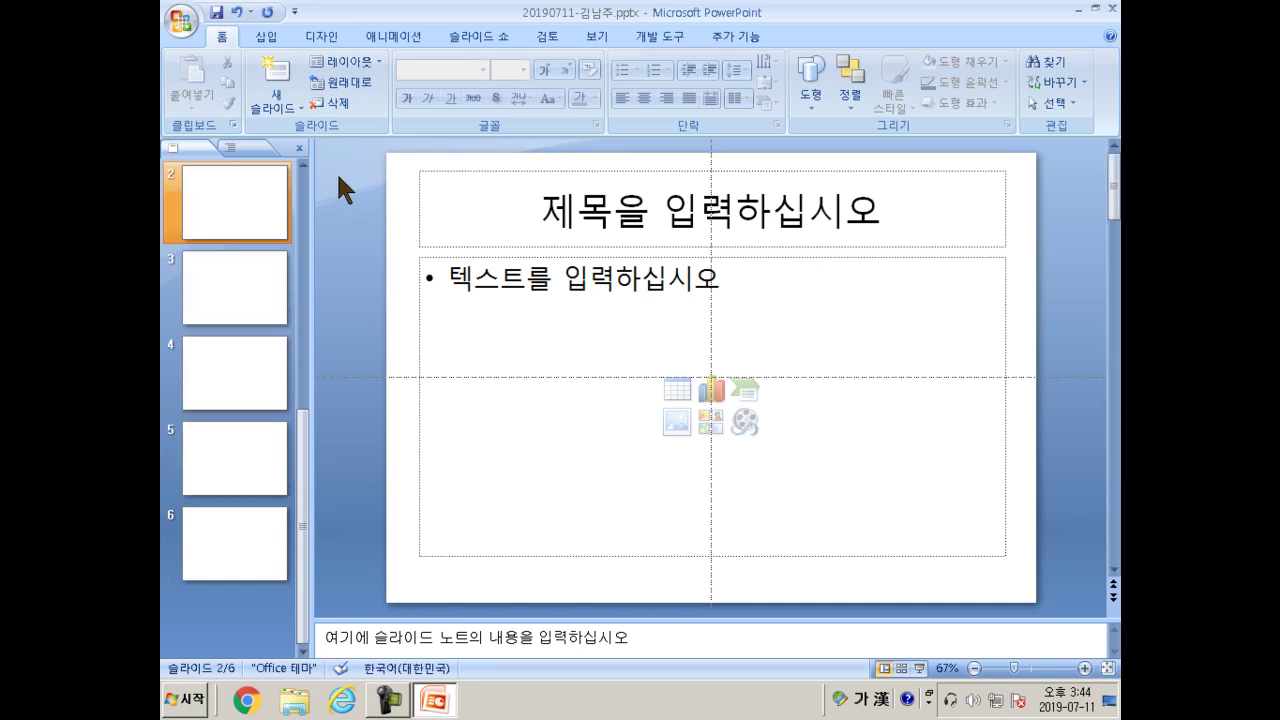
{"action": "key", "text": "Up"}
{"action": "key", "text": "Up"}
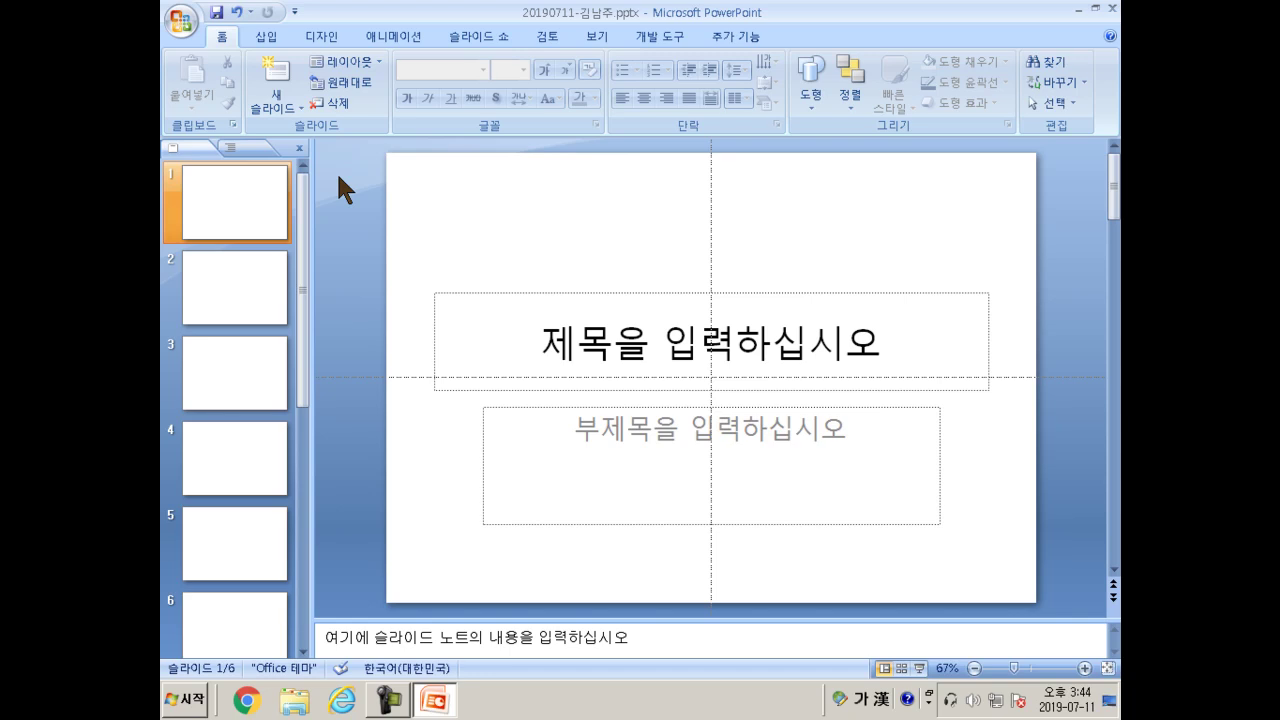
{"action": "key", "text": "Down"}
{"action": "key", "text": "Down"}
{"action": "key", "text": "Down"}
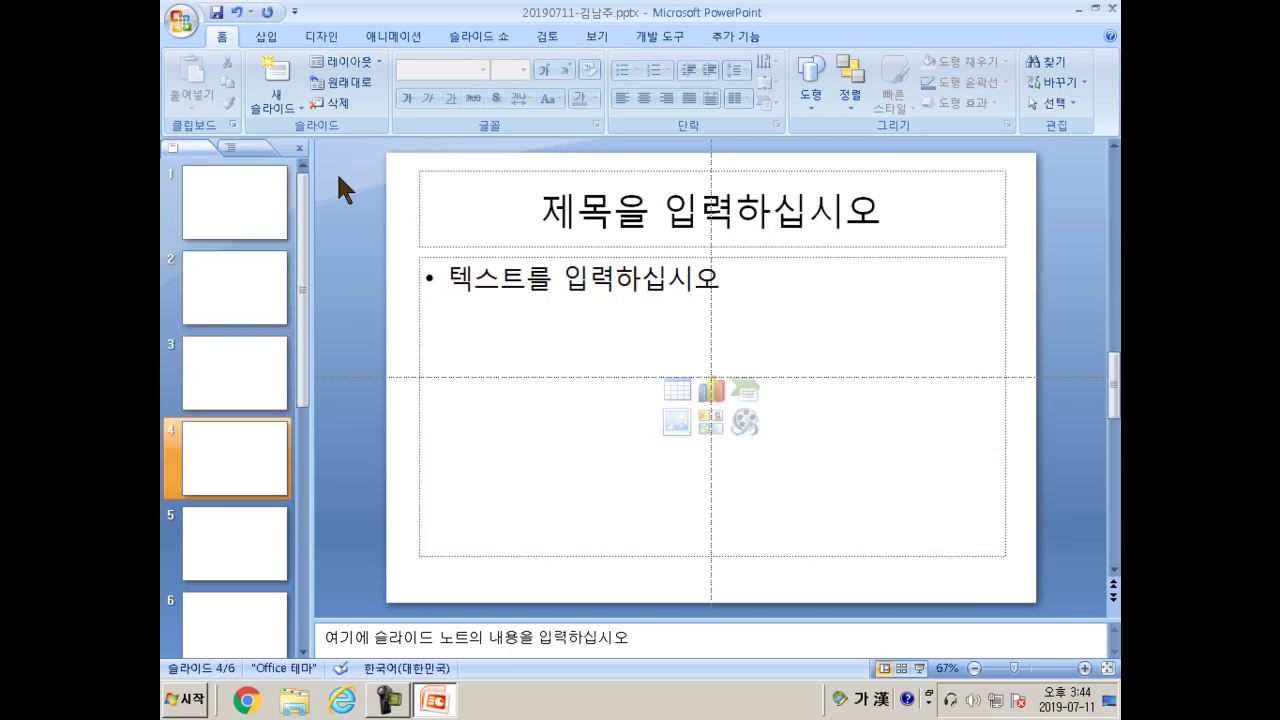
{"action": "key", "text": "Down"}
{"action": "key", "text": "Down"}
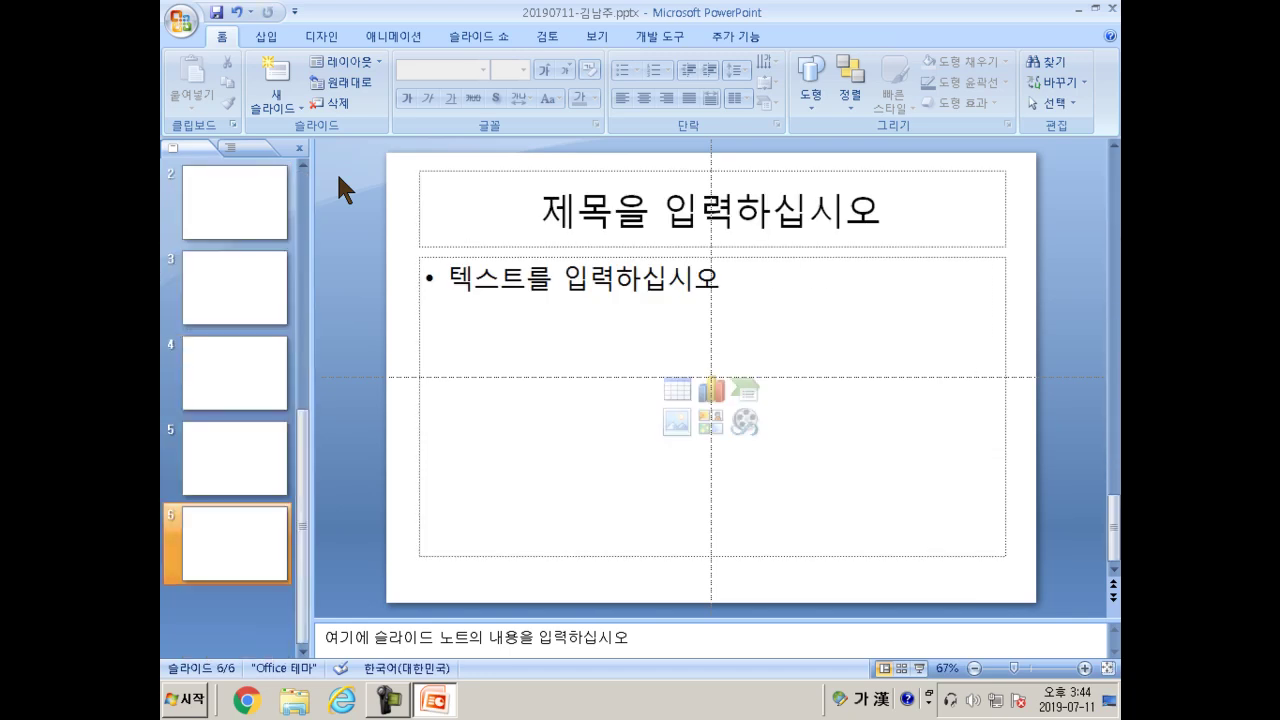
{"action": "key", "text": "Up"}
{"action": "key", "text": "Up"}
{"action": "key", "text": "Up"}
{"action": "key", "text": "Up"}
{"action": "key", "text": "Up"}
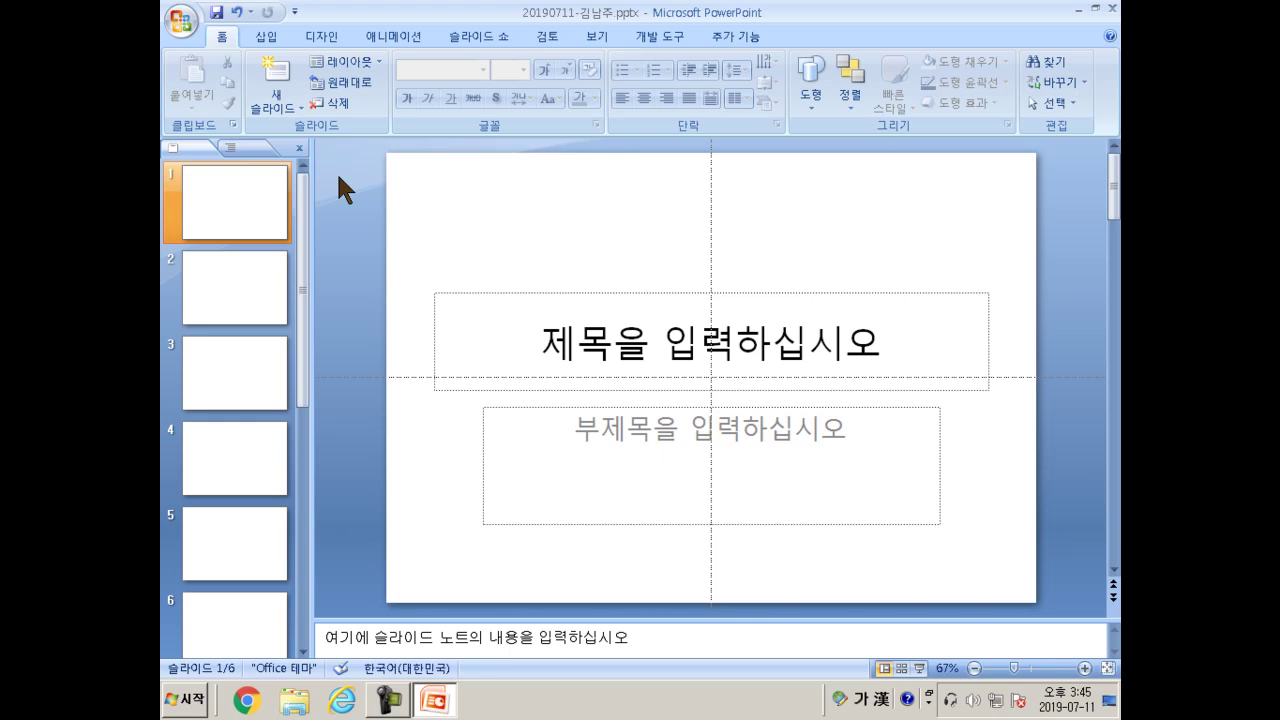
Switch input to English and open Slide Master view from the View tab.
{"action": "key", "text": "Hangul"}
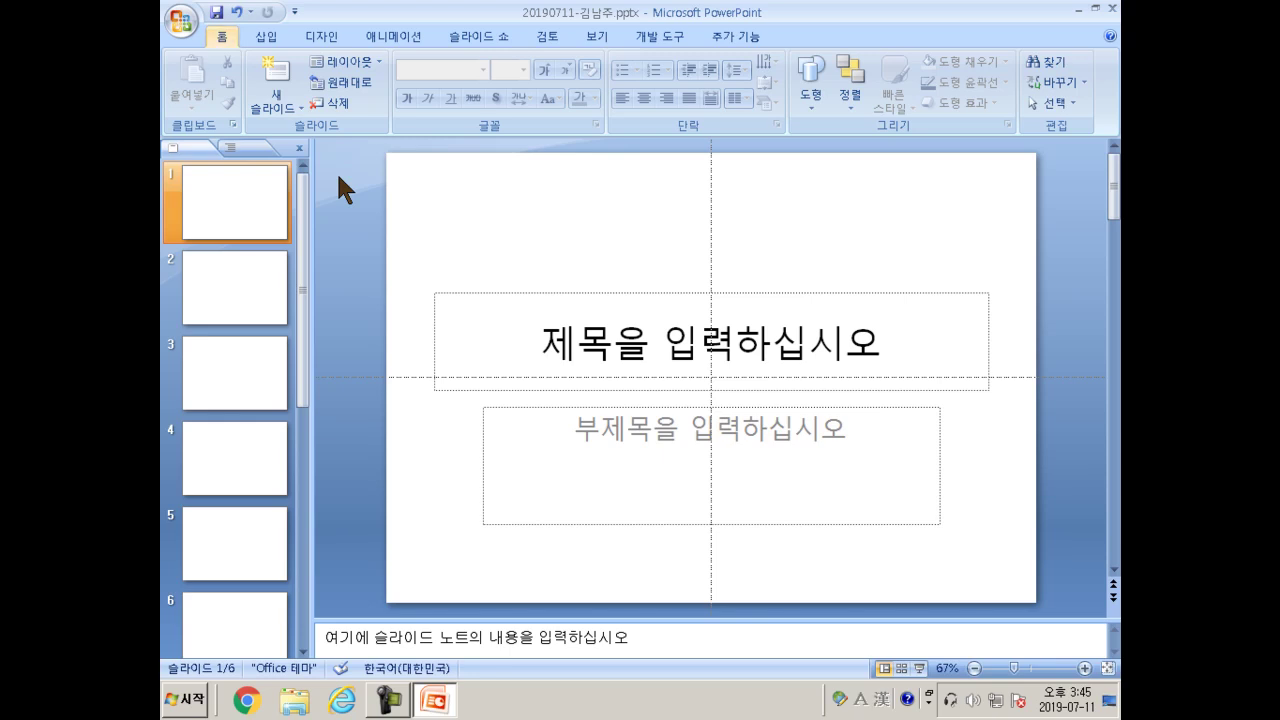
{"action": "key", "text": "alt+w"}
{"action": "key", "text": "m"}
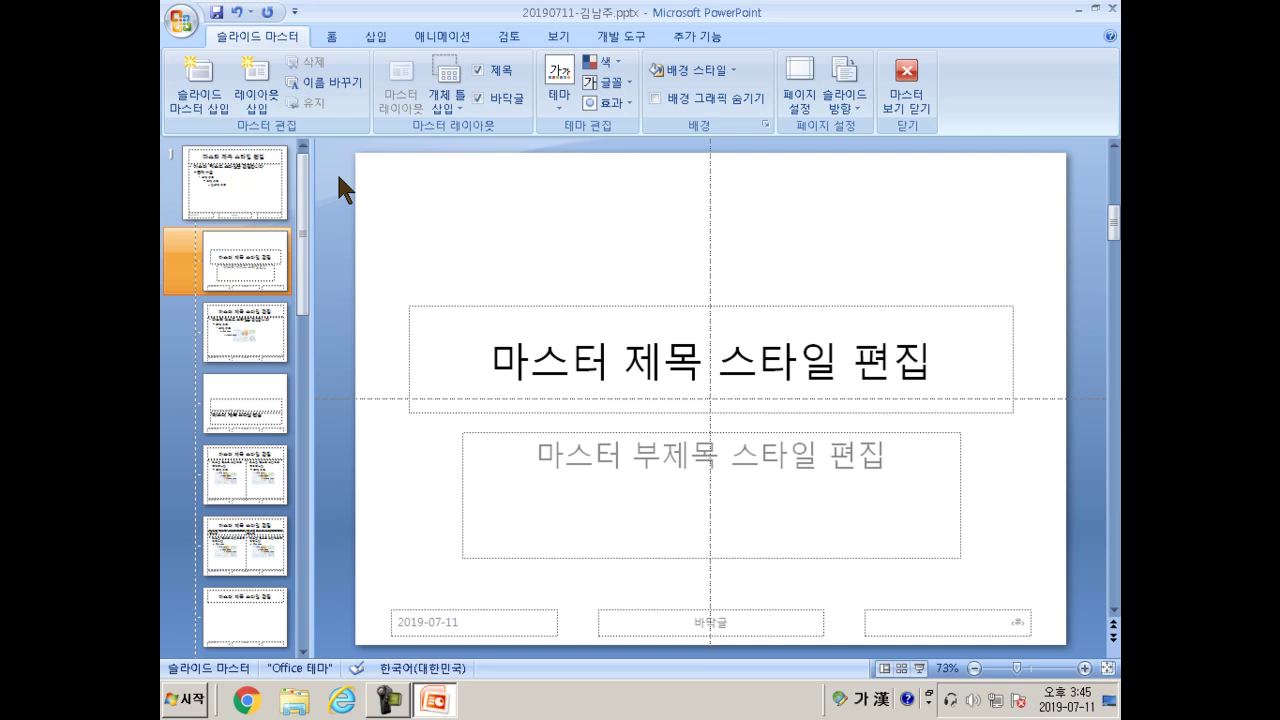
{"action": "key", "text": "Up"}
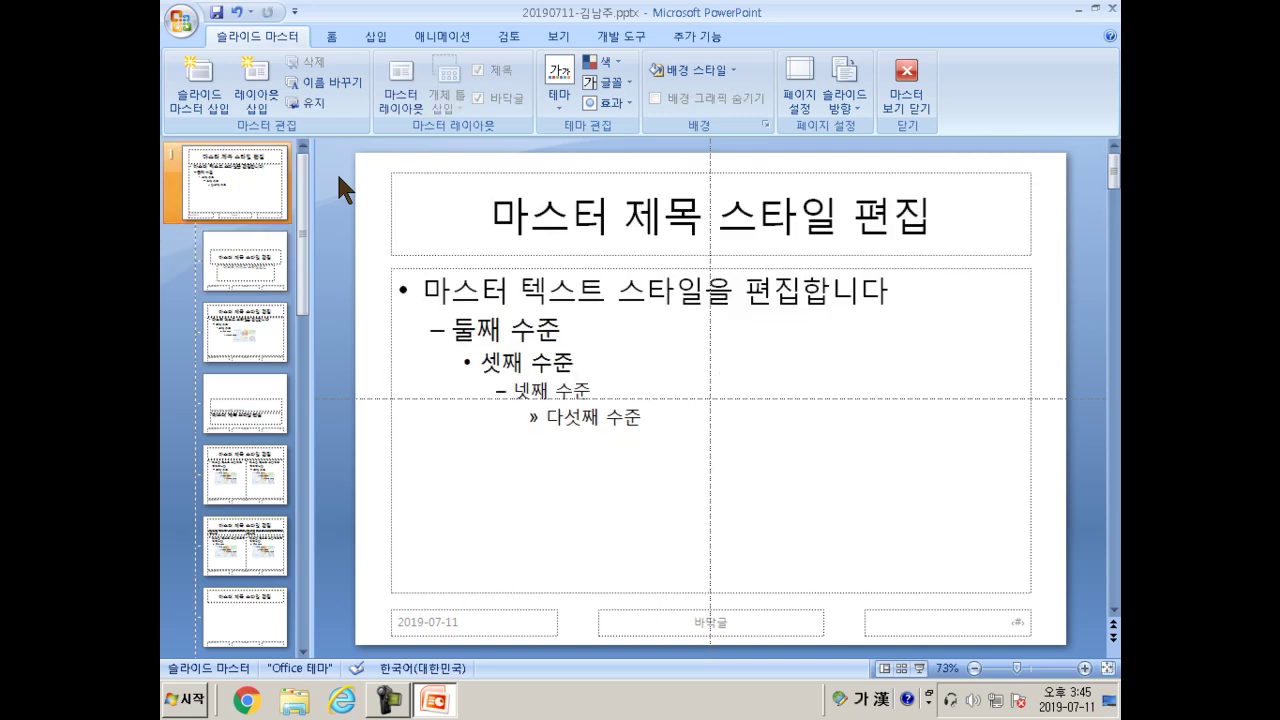
{"action": "key", "text": "Down"}
{"action": "key", "text": "Down"}
{"action": "key", "text": "Up"}
{"action": "key", "text": "Up"}
{"action": "key", "text": "Down"}
{"action": "key", "text": "Down"}
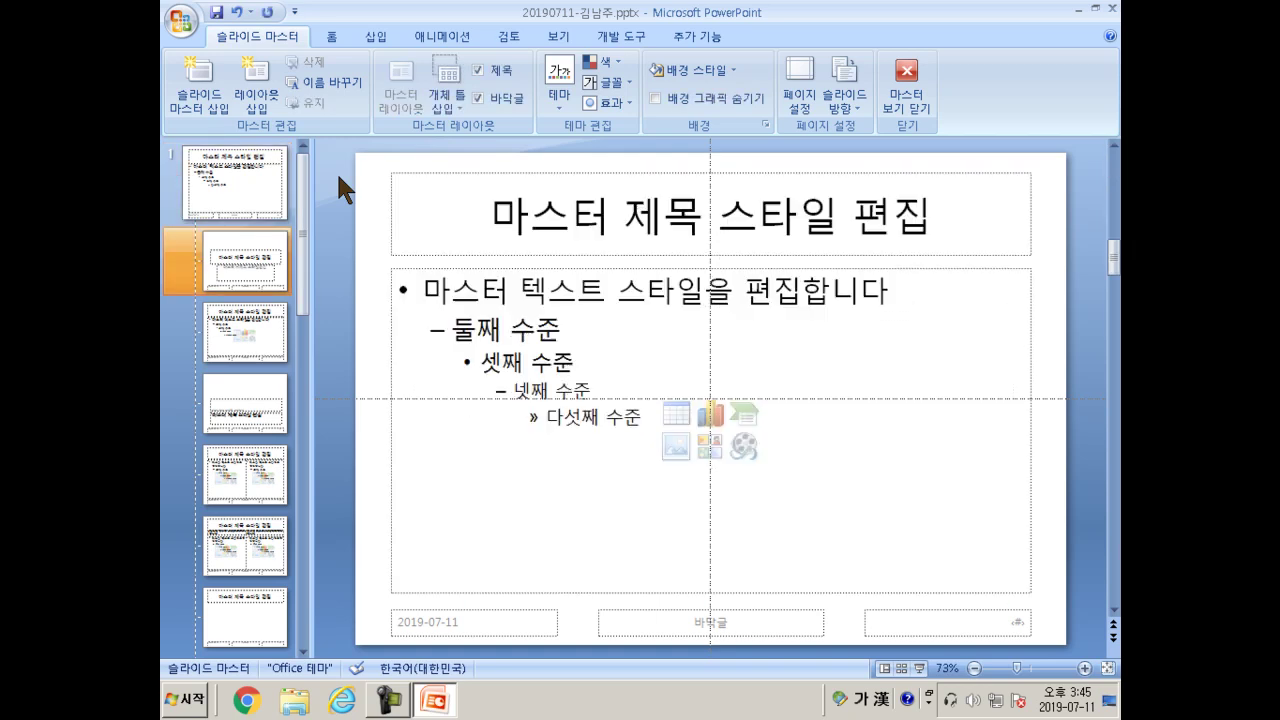
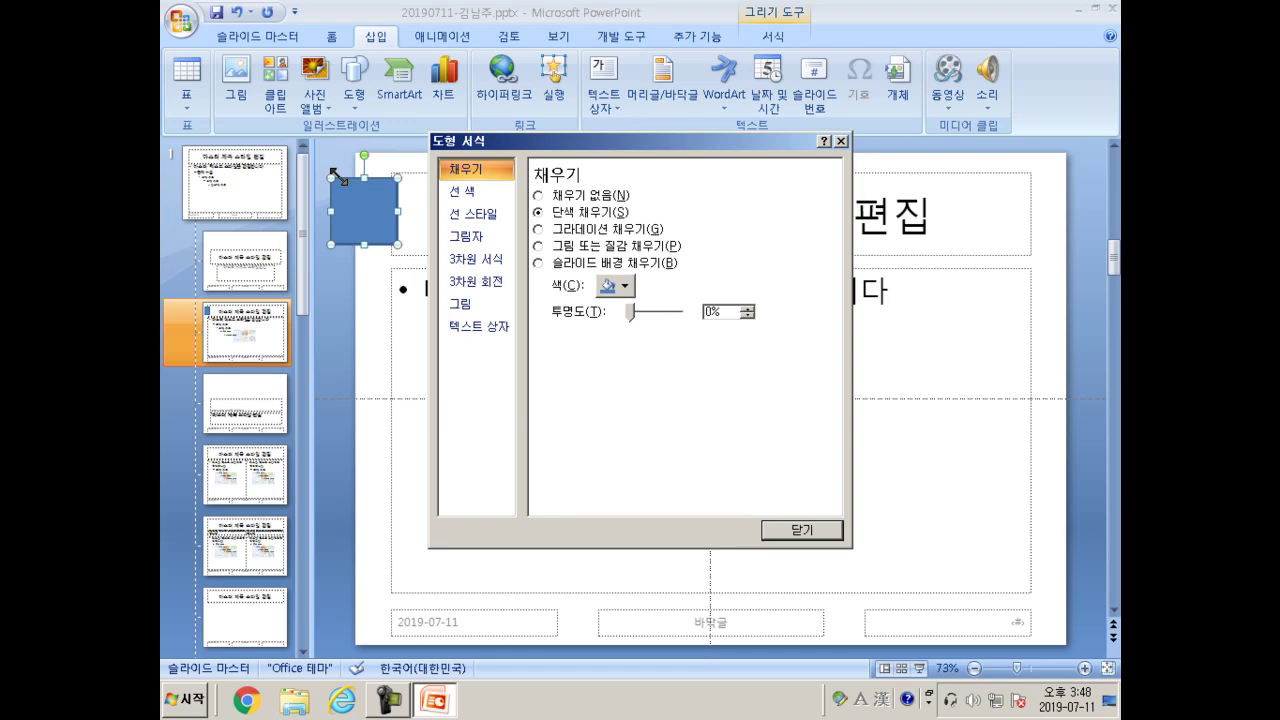
Give the blue square a solid black outline in Format Shape.
{"action": "key", "text": "Down"}
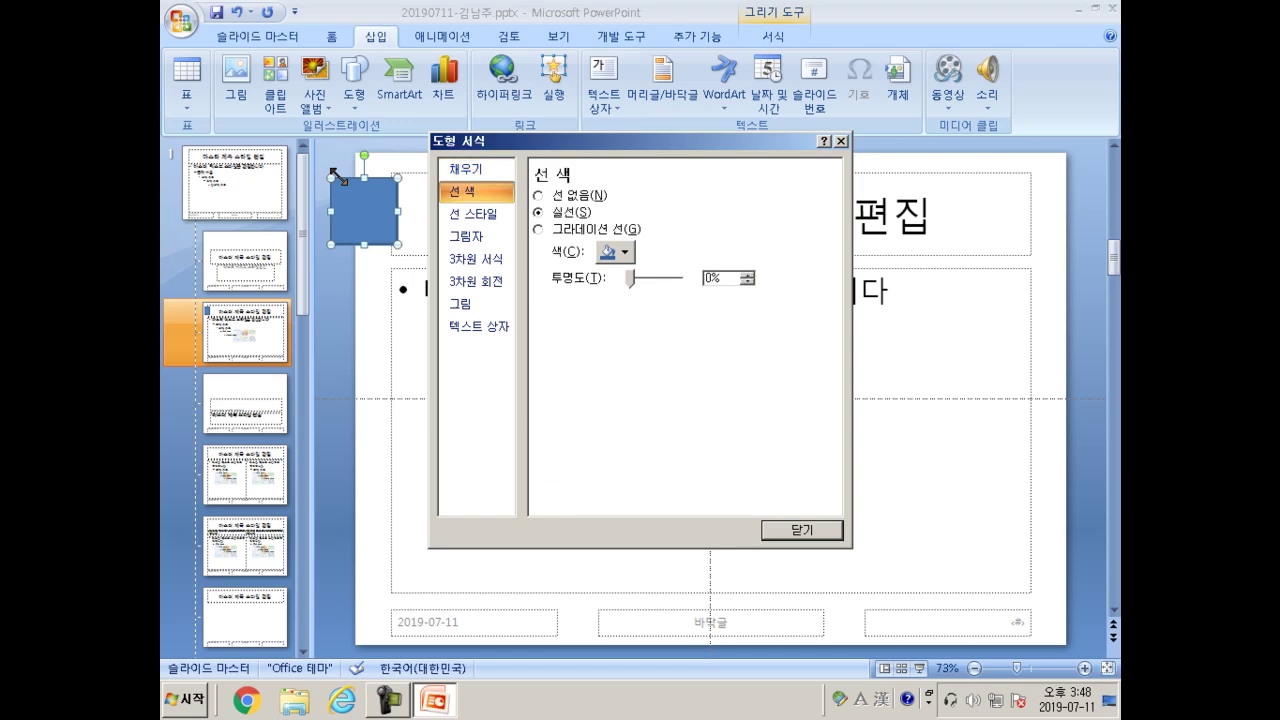
{"action": "key", "text": "Tab"}
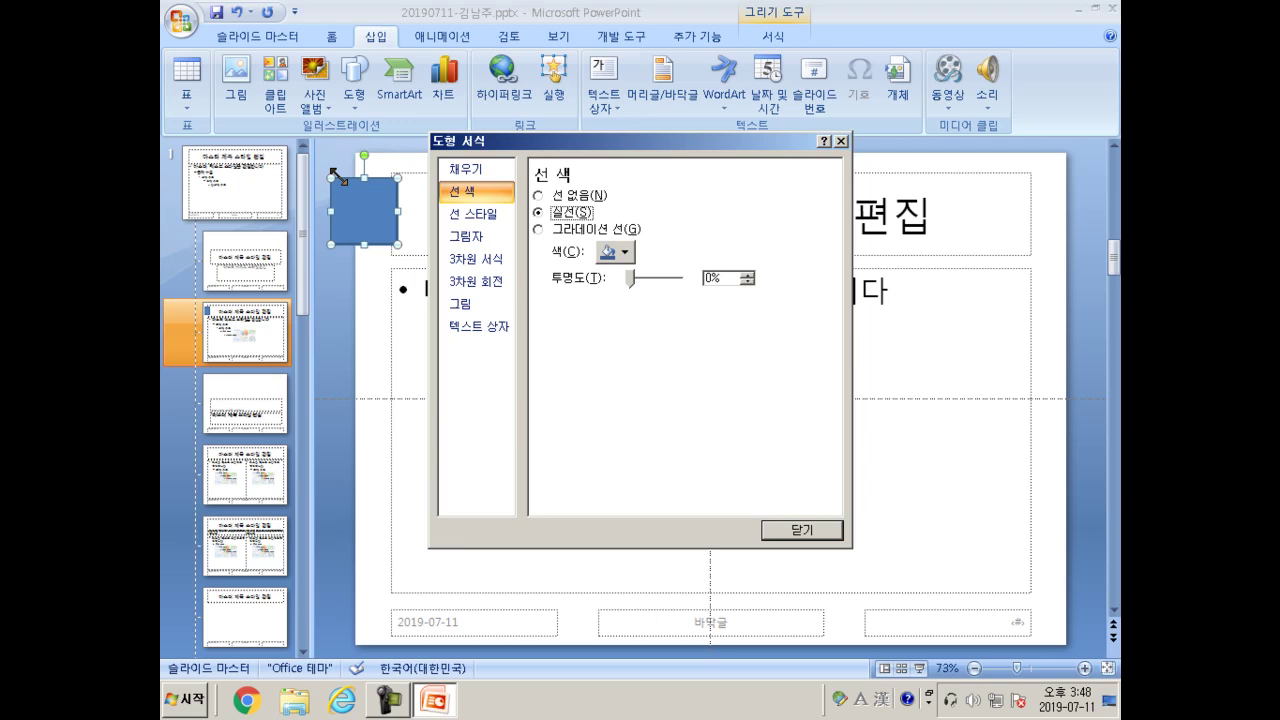
{"action": "key", "text": "Tab"}
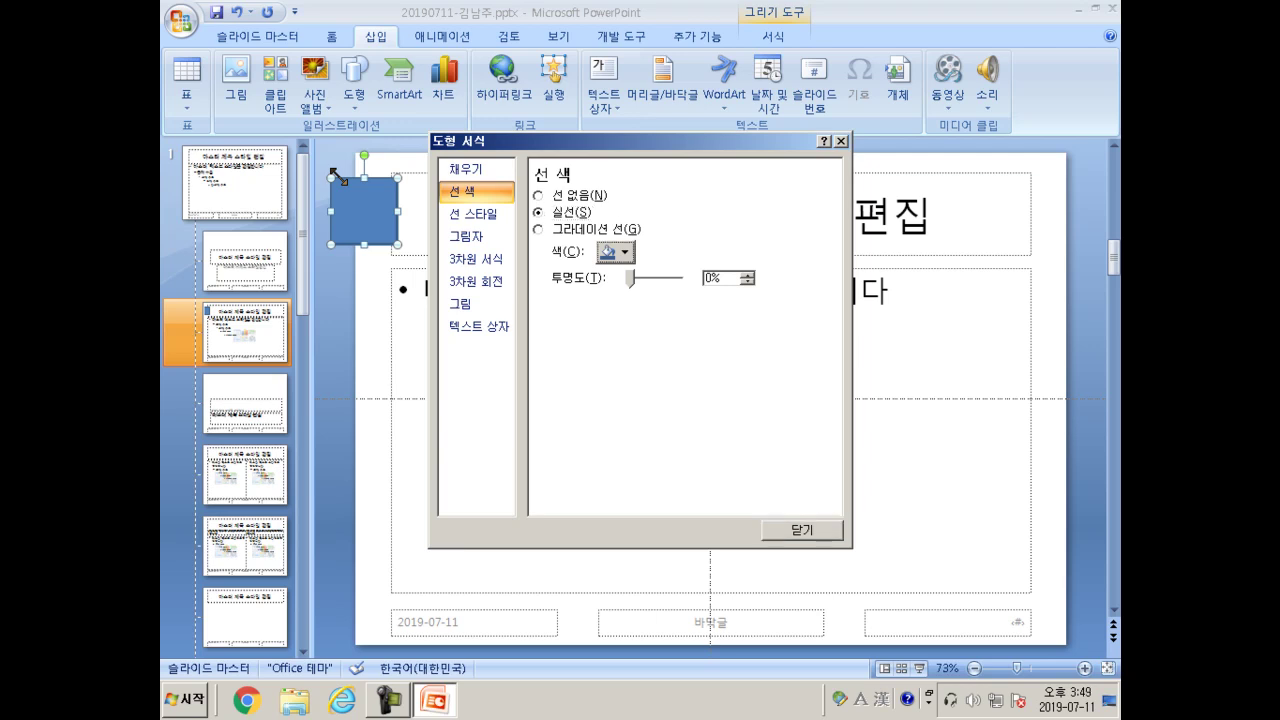
{"action": "key", "text": "shift+Tab"}
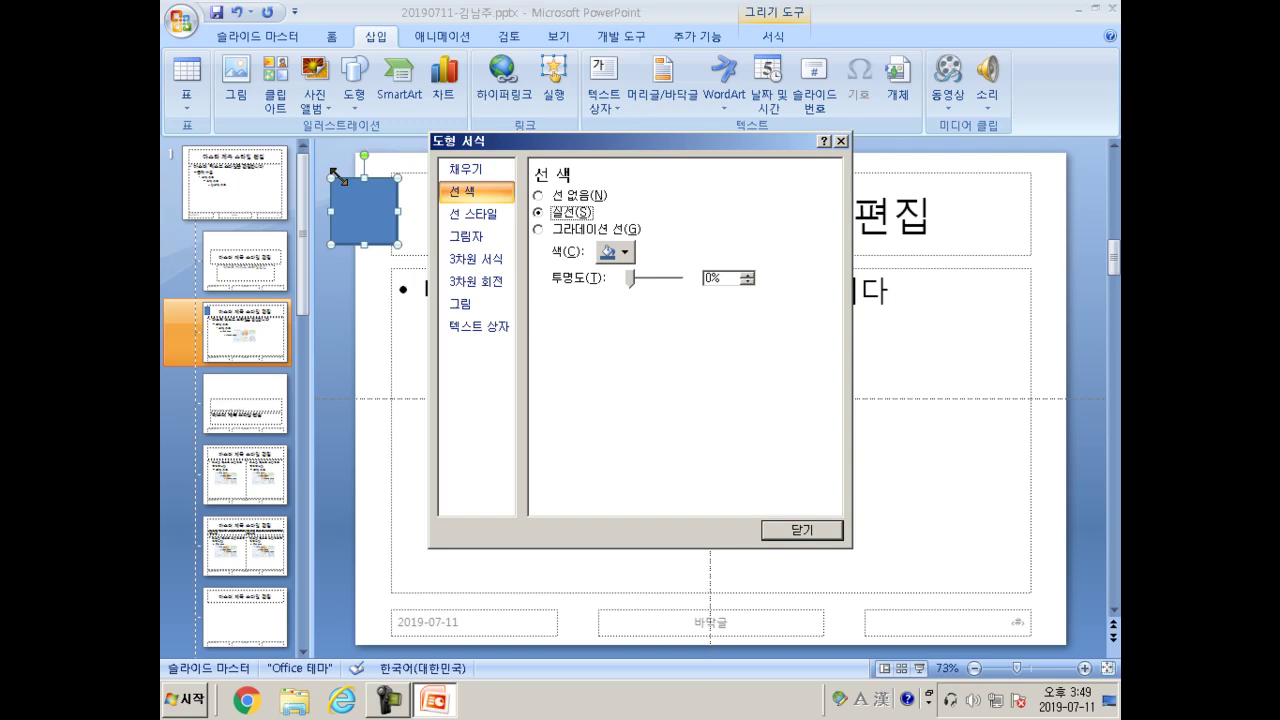
{"action": "key", "text": "Tab"}
{"action": "key", "text": "Down"}
{"action": "key", "text": "Down"}
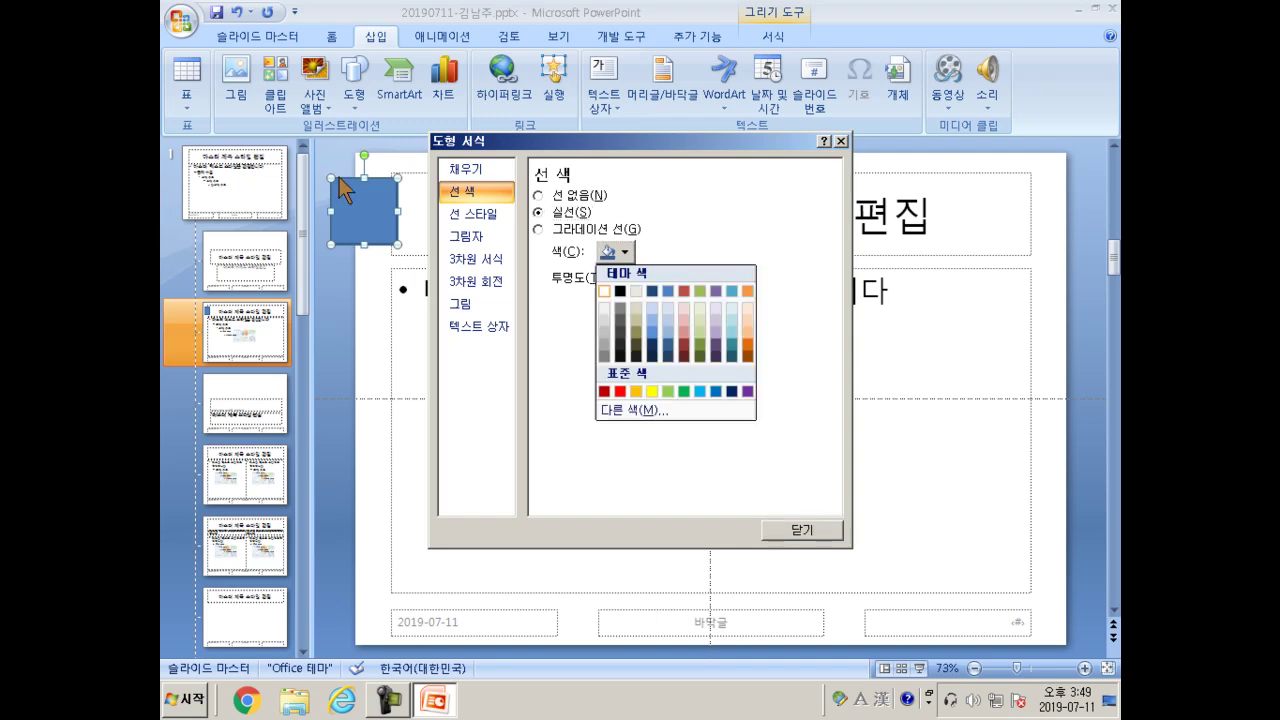
{"action": "key", "text": "Up"}
{"action": "key", "text": "Right"}
{"action": "key", "text": "Return"}
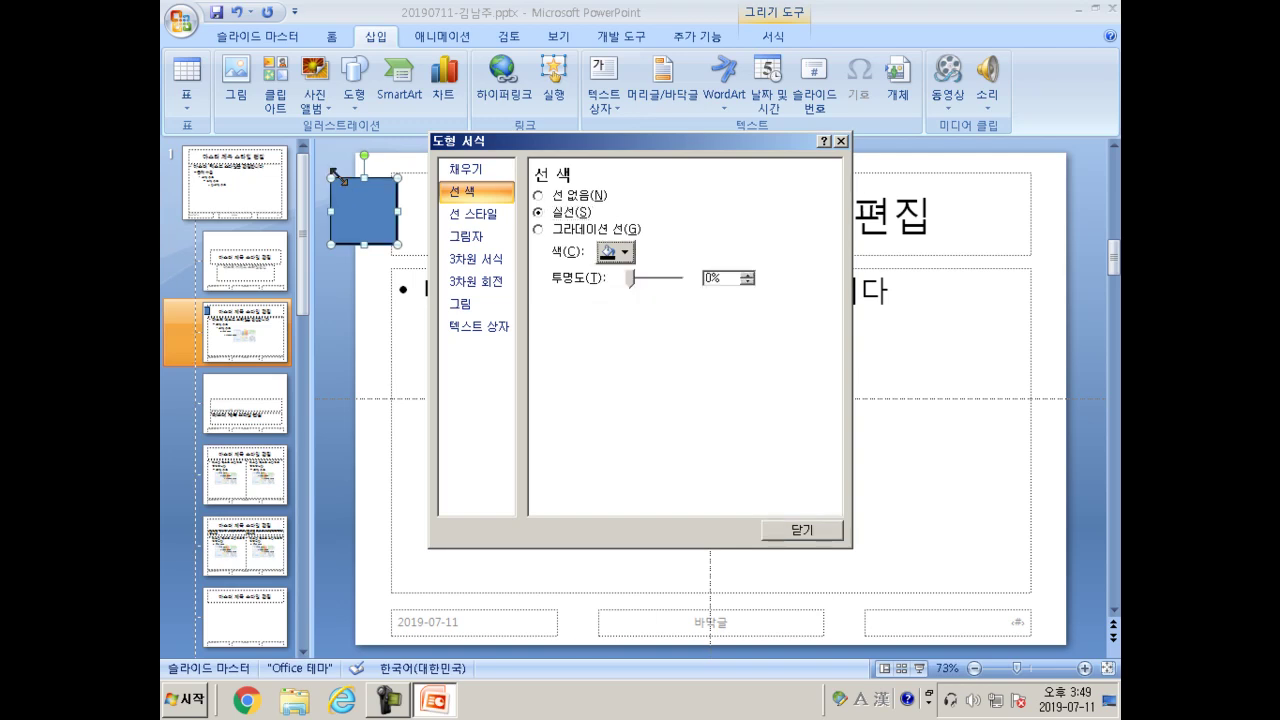
Set the outline width to 1 pt, leave shadow presets unchosen, and close Format Shape.
{"action": "key", "text": "shift+Tab"}
{"action": "key", "text": "shift+Tab"}
{"action": "key", "text": "Down"}
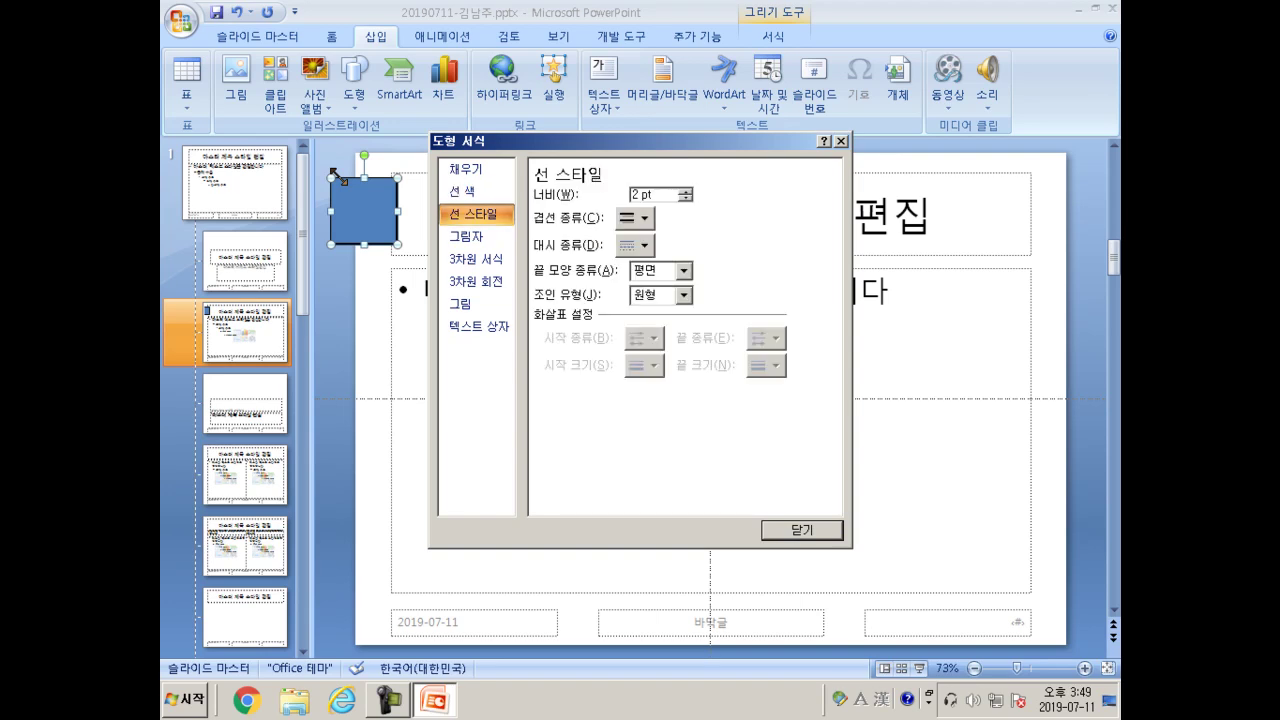
{"action": "key", "text": "Tab"}
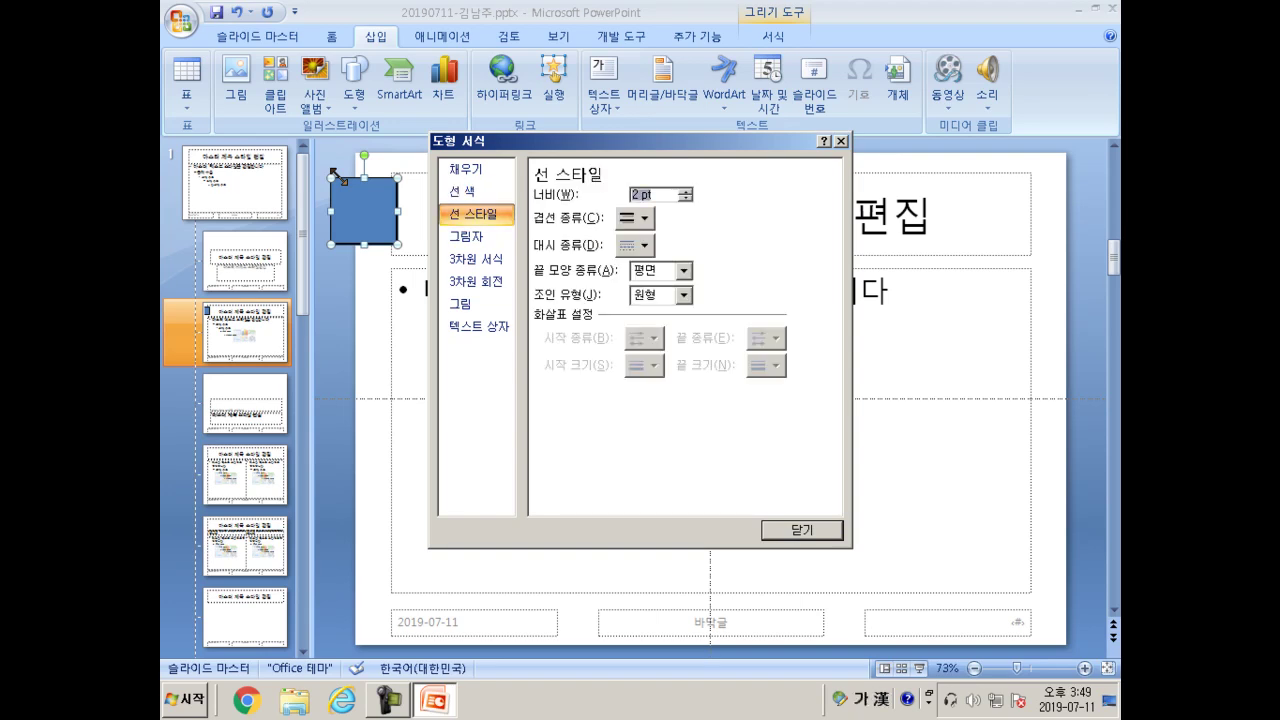
{"action": "type", "text": "1"}
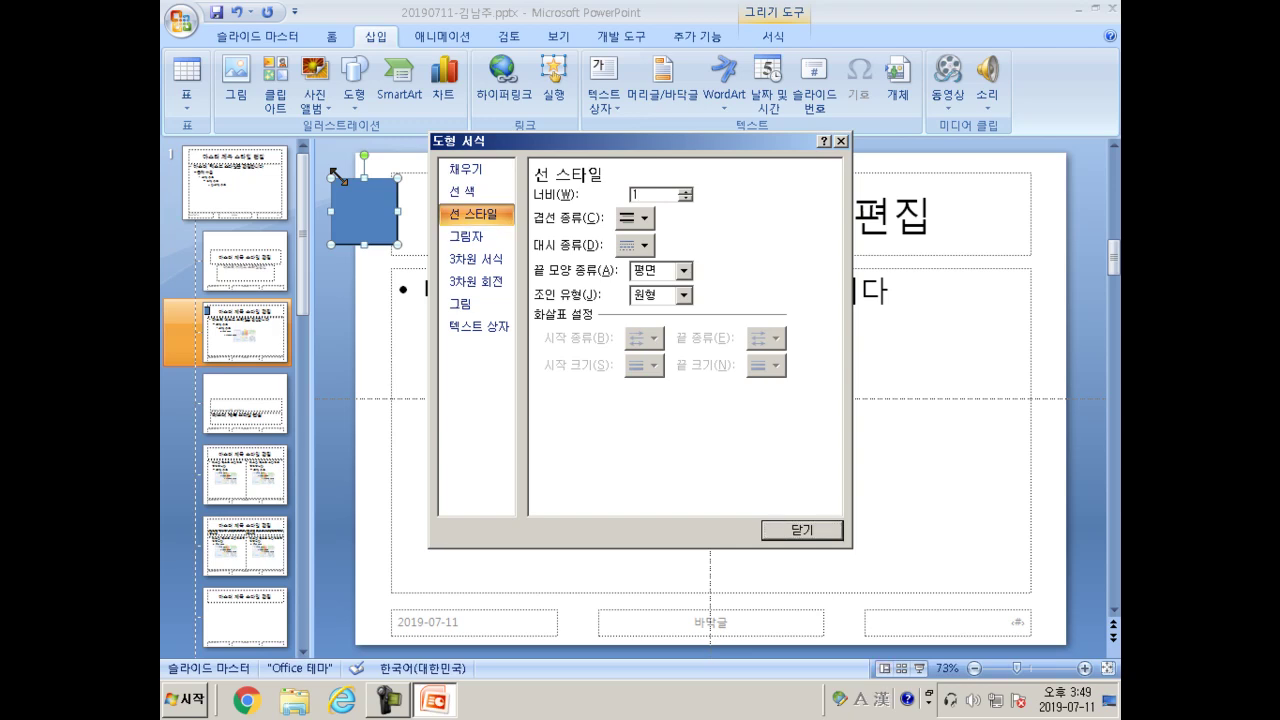
{"action": "key", "text": "shift+Tab"}
{"action": "key", "text": "Tab"}
{"action": "key", "text": "Down"}
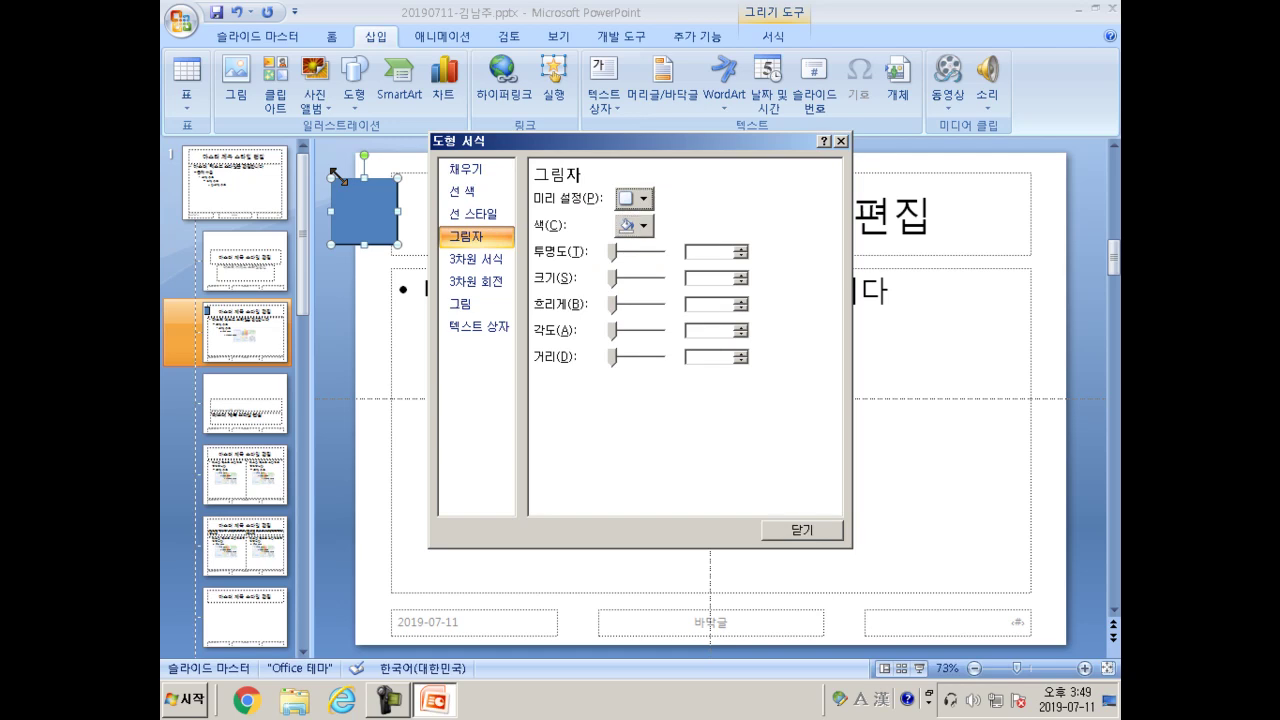
{"action": "key", "text": "space"}
{"action": "key", "text": "Escape"}
{"action": "key", "text": "Tab"}
{"action": "key", "text": "Tab"}
{"action": "key", "text": "Tab"}
{"action": "key", "text": "Tab"}
{"action": "key", "text": "Tab"}
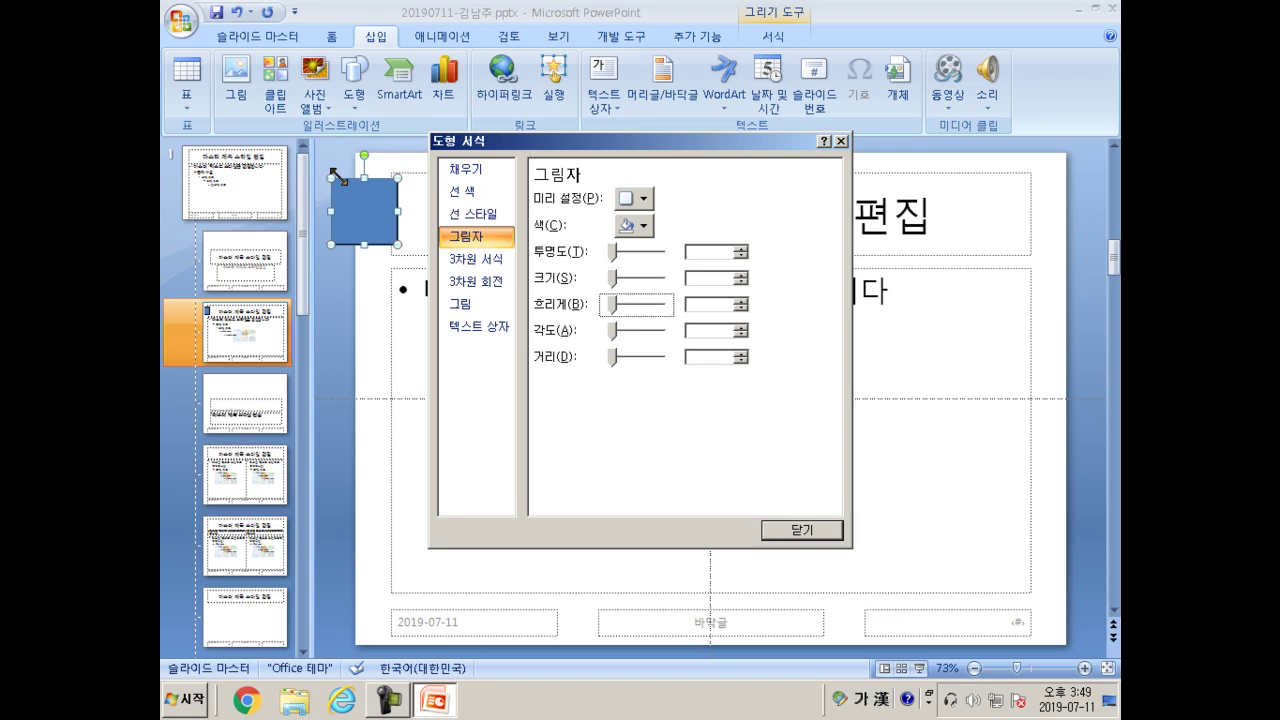
{"action": "key", "text": "Tab"}
{"action": "key", "text": "Tab"}
{"action": "key", "text": "Tab"}
{"action": "key", "text": "Tab"}
{"action": "key", "text": "Return"}
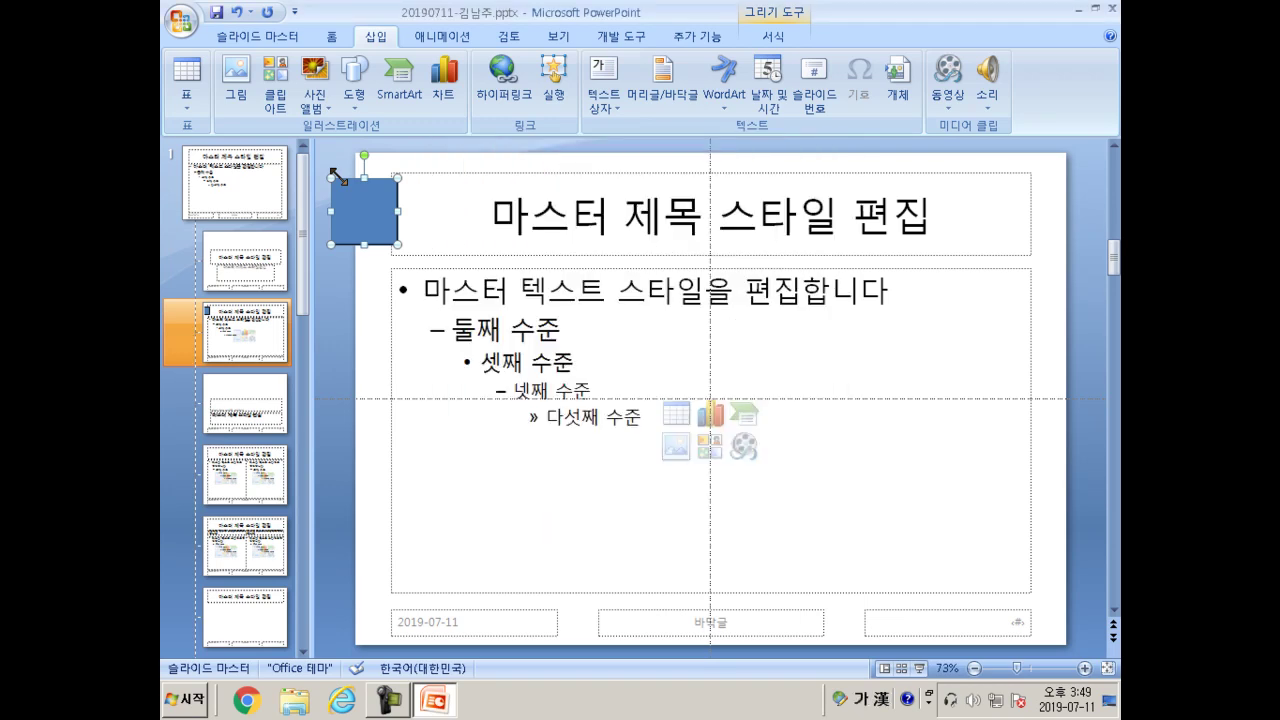
Open the blue square's shortcut menu to reach its size and position options.
{"action": "right_click", "coordinate": [340, 177]}
{"action": "key", "text": "Down"}
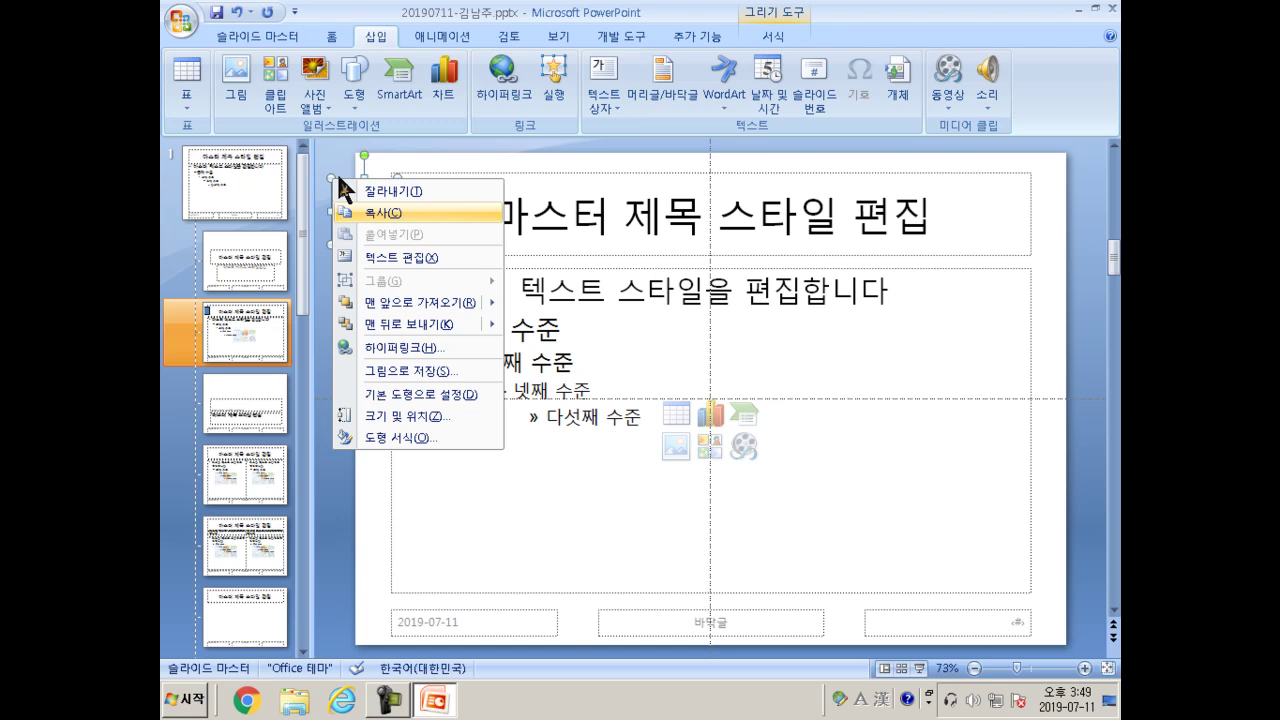
{"action": "left_click", "coordinate": [339, 178]}
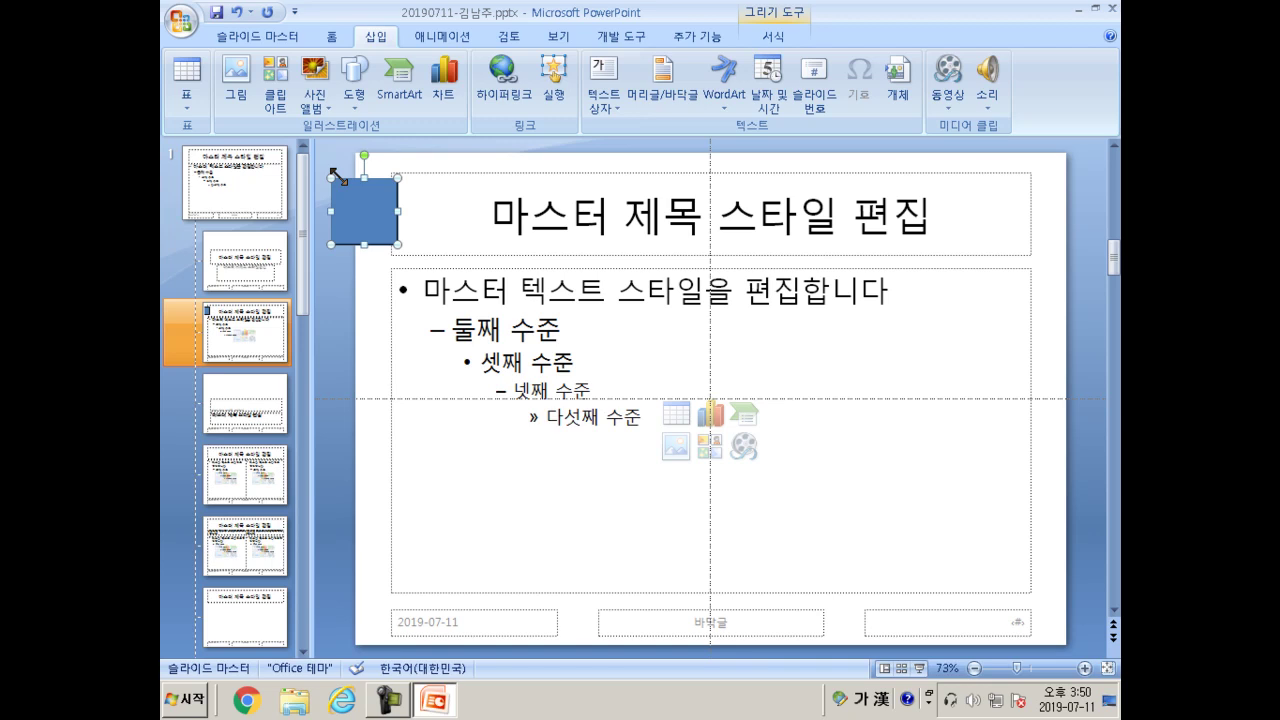
{"action": "right_click", "coordinate": [339, 176]}
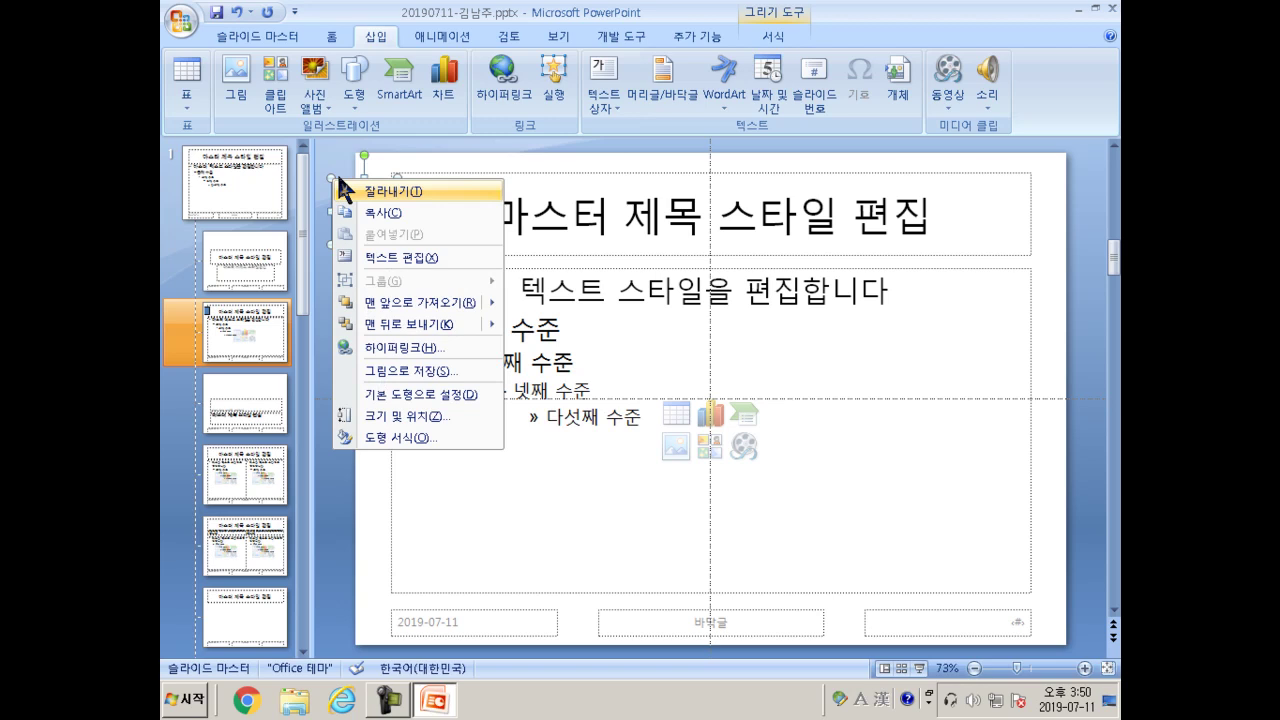
Resize the blue square to 3,18 cm high and 27,51 cm wide.
{"action": "key", "text": "z"}
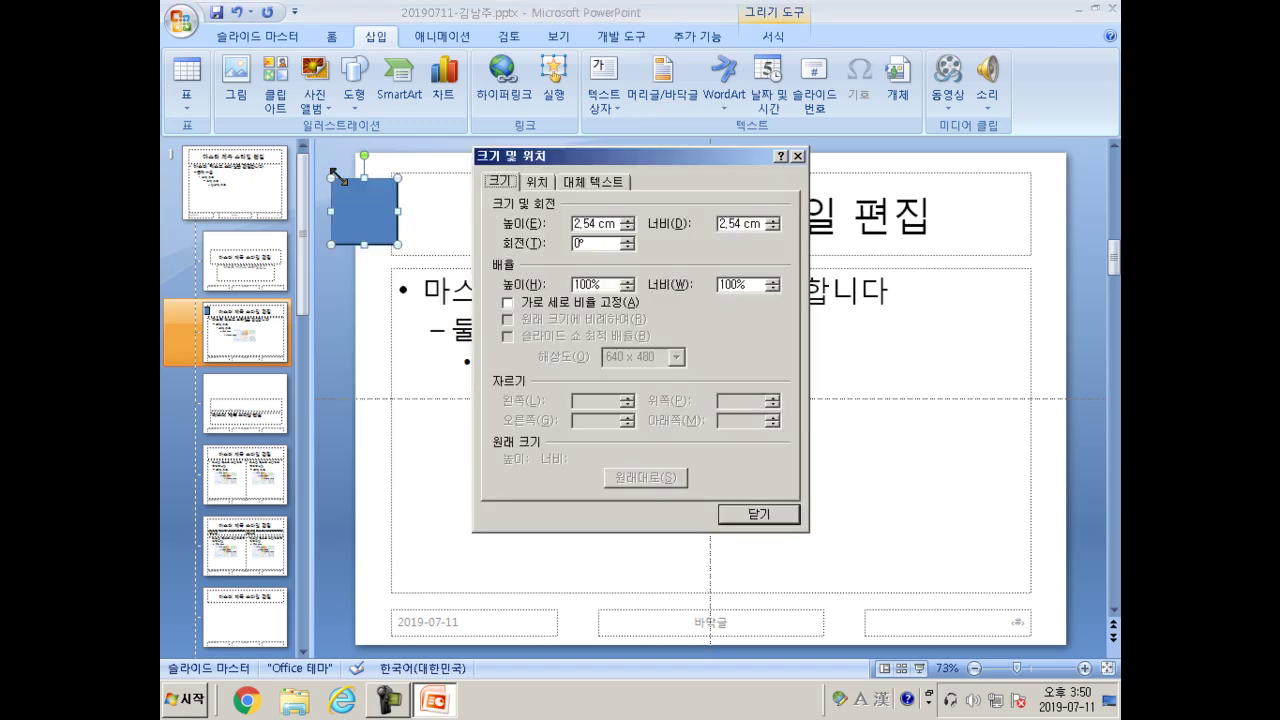
{"action": "key", "text": "Tab"}
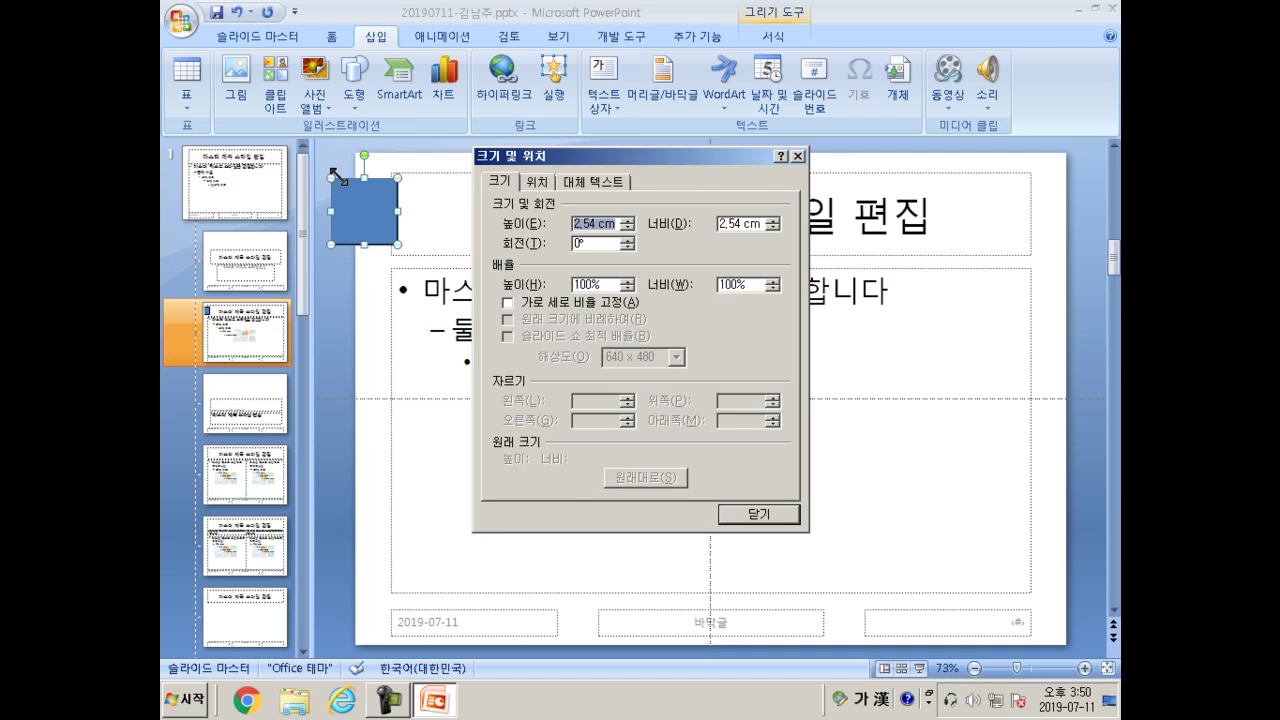
{"action": "type", "text": "3,18"}
{"action": "key", "text": "Tab"}
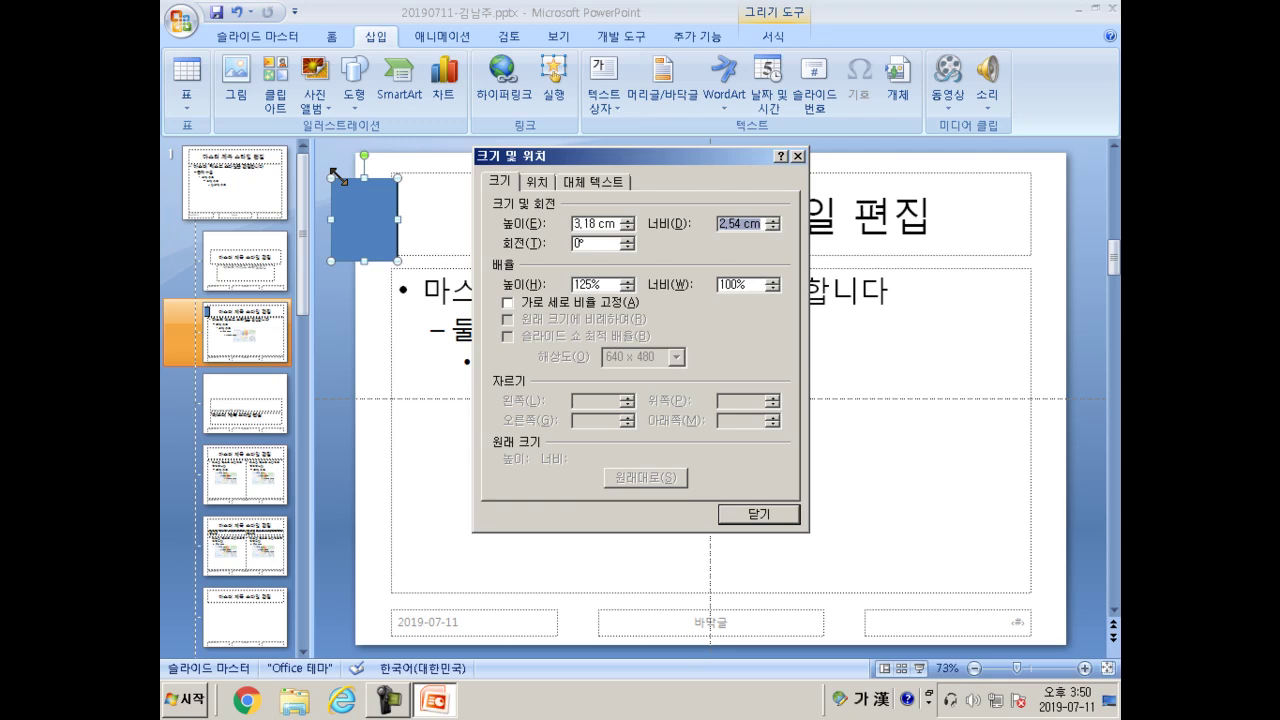
{"action": "type", "text": "27,51"}
{"action": "key", "text": "Tab"}
{"action": "key", "text": "ctrl+Tab"}
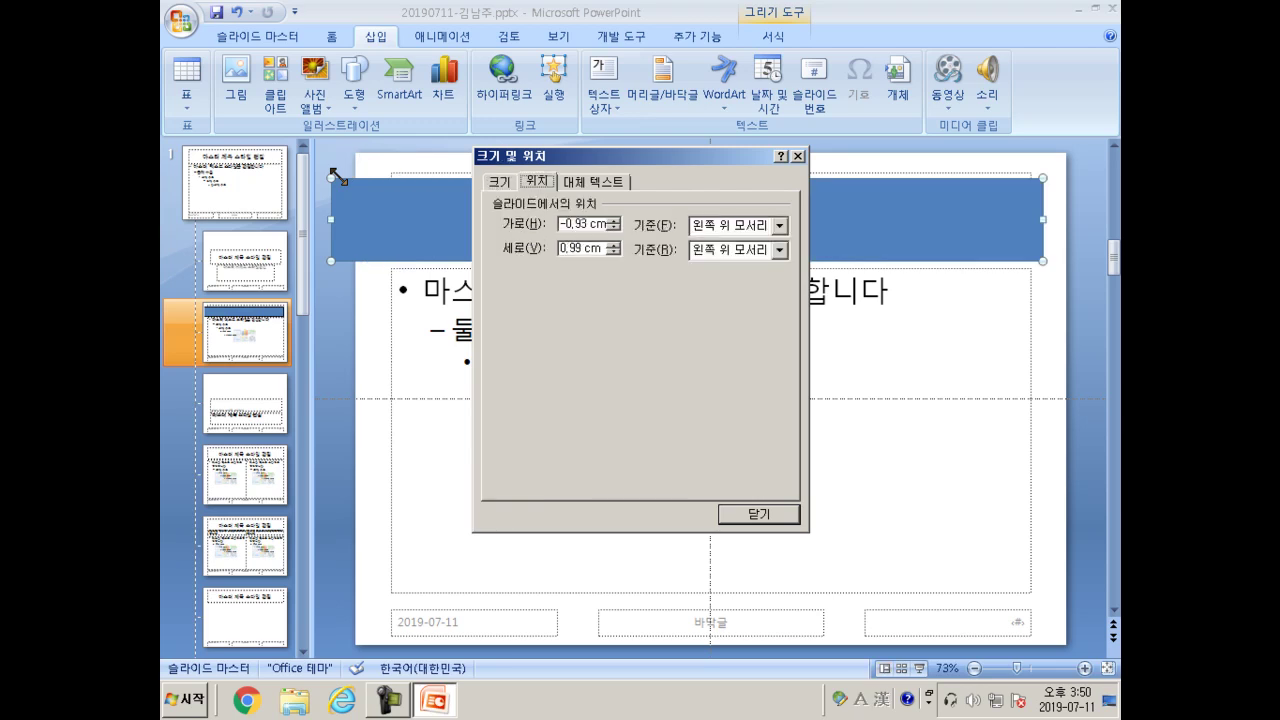
Position the banner at 0 cm horizontal and 0 cm vertical, then close the dialog.
{"action": "key", "text": "Tab"}
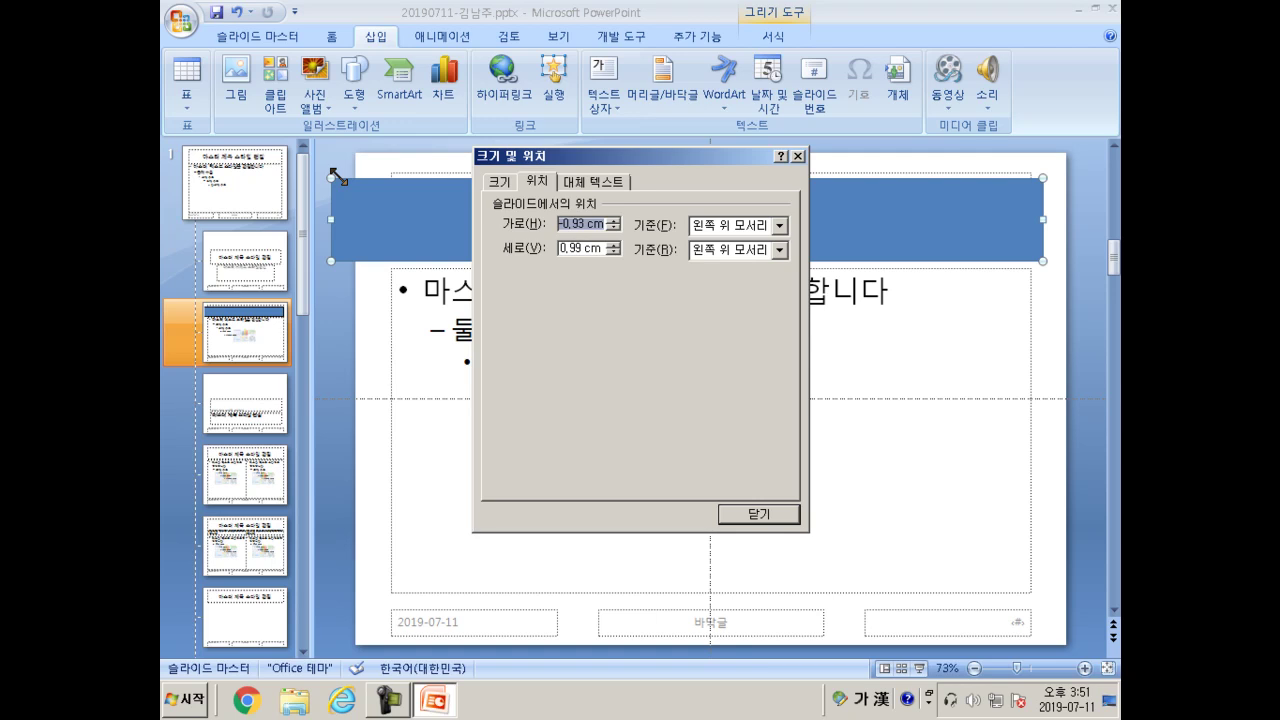
{"action": "type", "text": "0"}
{"action": "key", "text": "Tab"}
{"action": "key", "text": "Tab"}
{"action": "type", "text": "0"}
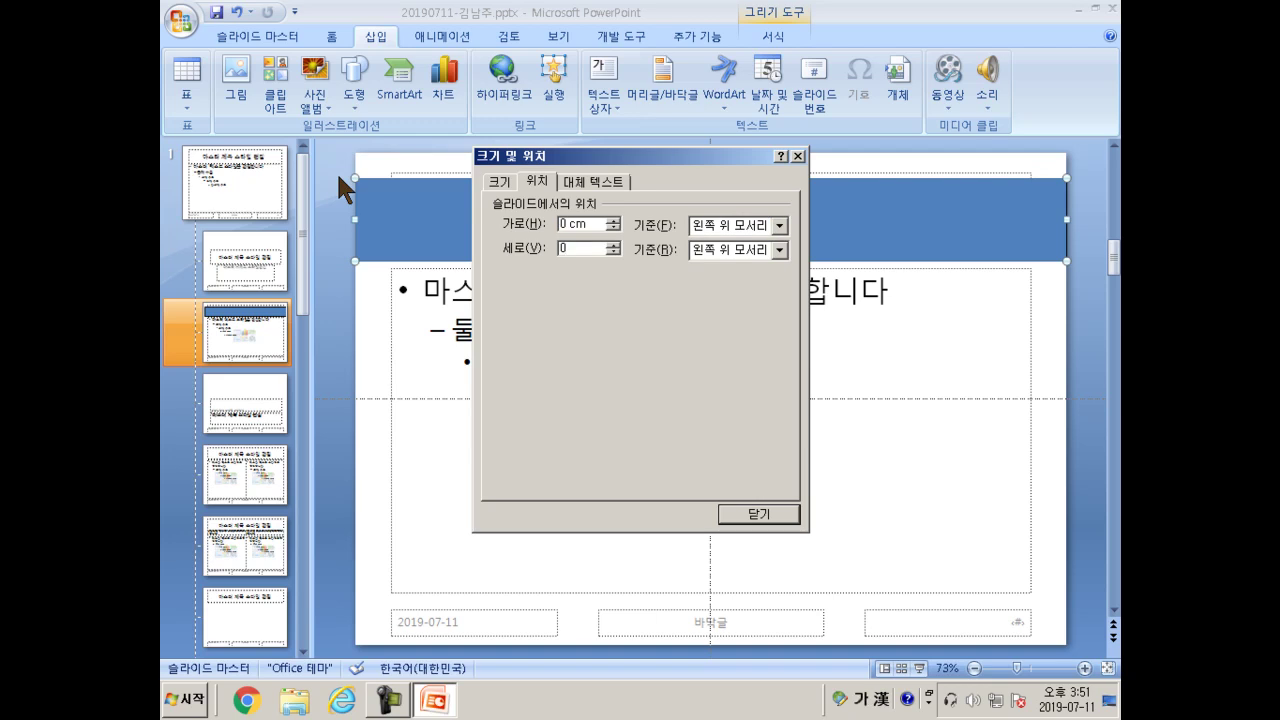
{"action": "key", "text": "Return"}
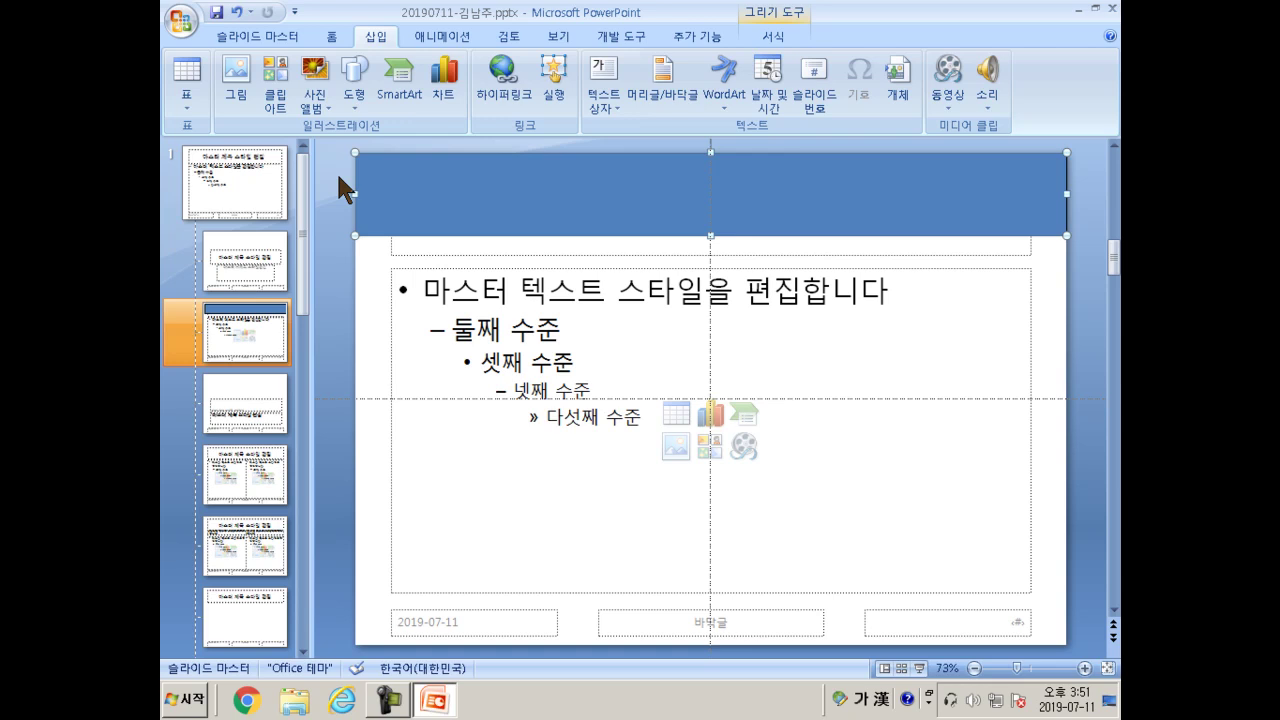
Switch to English input and draw a small rounded rectangle at the slide's top-left corner.
{"action": "key", "text": "Hangul"}
{"action": "key", "text": "s"}
{"action": "key", "text": "h"}
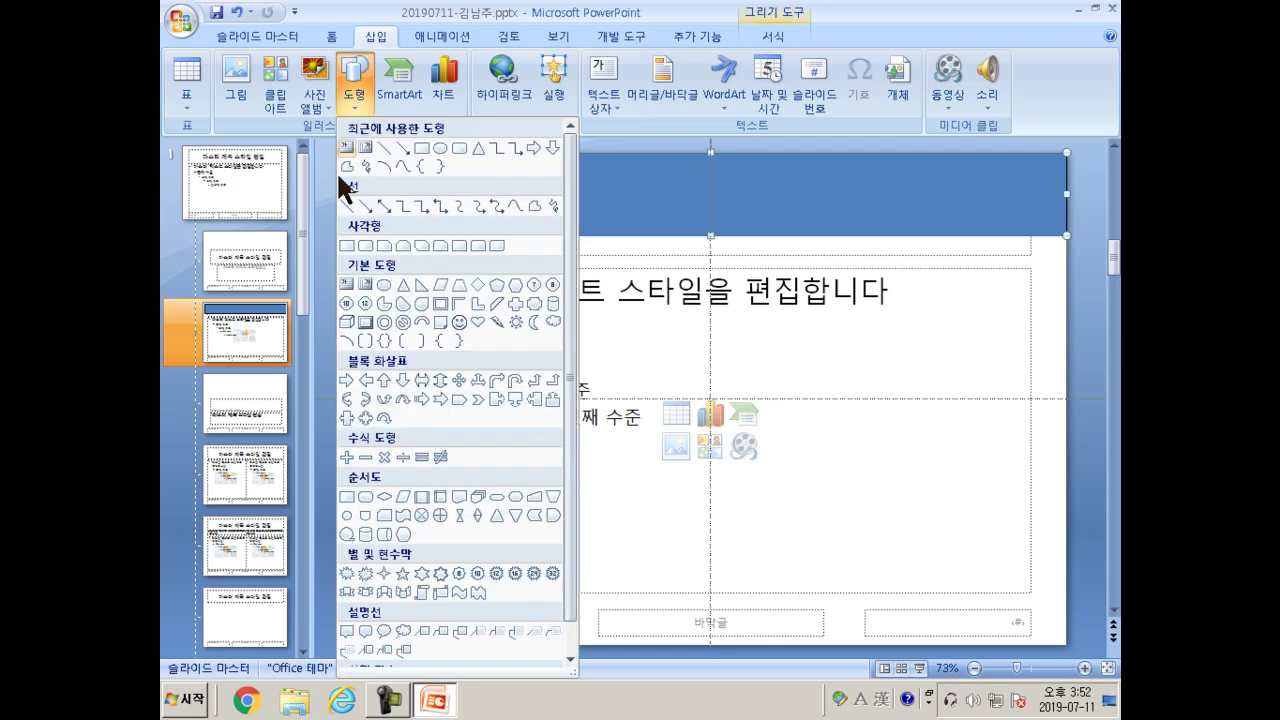
{"action": "key", "text": "Right"}
{"action": "key", "text": "Right"}
{"action": "key", "text": "Right"}
{"action": "key", "text": "Right"}
{"action": "key", "text": "Right"}
{"action": "key", "text": "Right"}
{"action": "key", "text": "Return"}
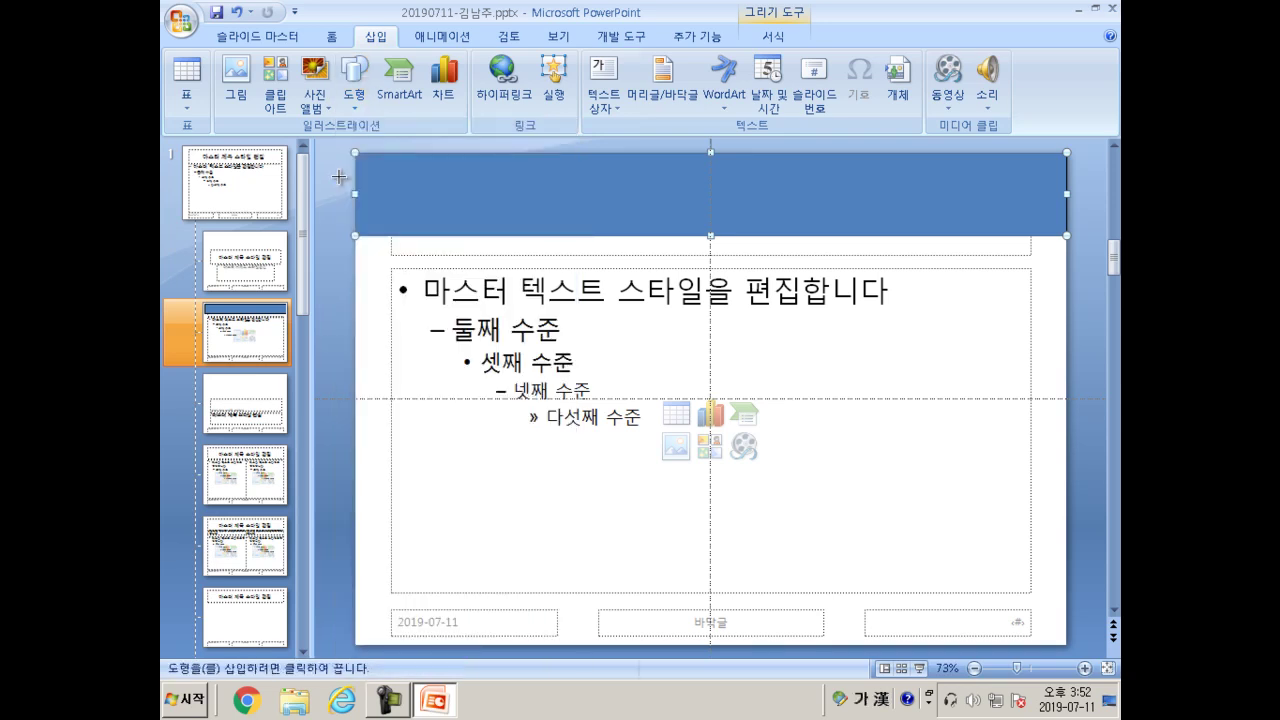
{"action": "left_click_drag", "start_coordinate": [339, 177], "coordinate": [401, 240]}
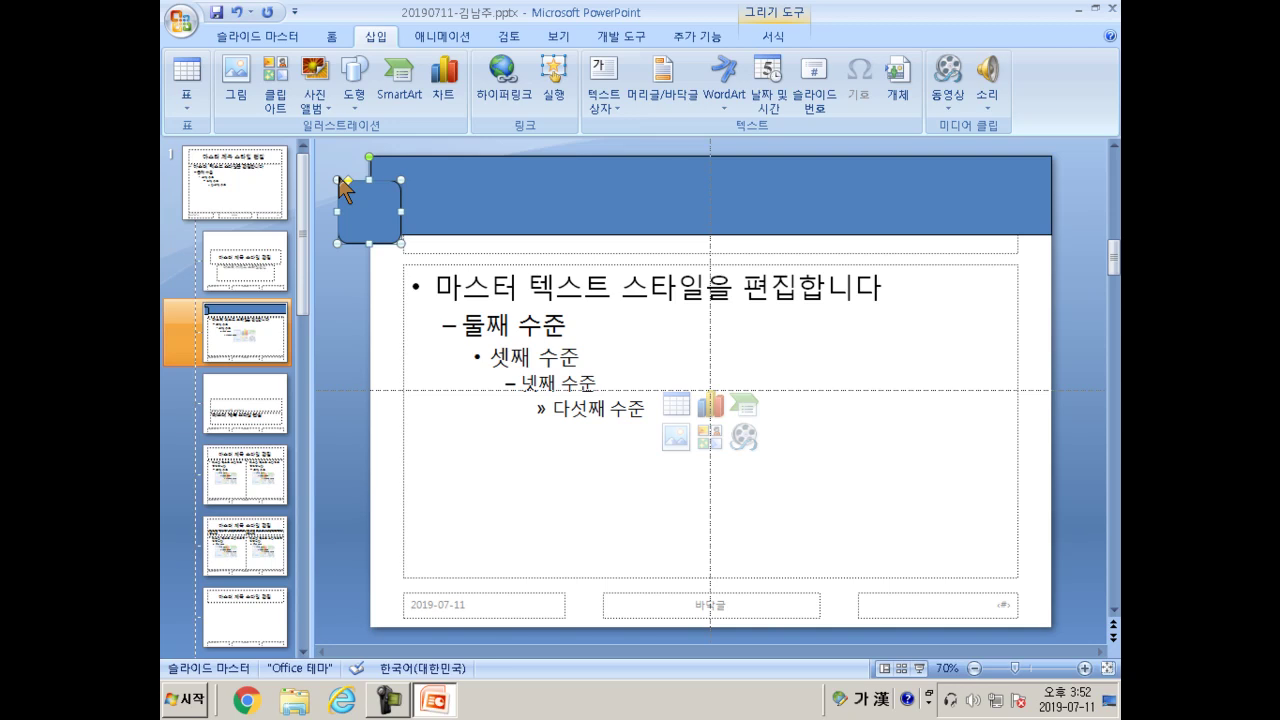
Size the rounded rectangle to 2,58 cm high and 24,52 cm wide.
{"action": "right_click", "coordinate": [342, 187]}
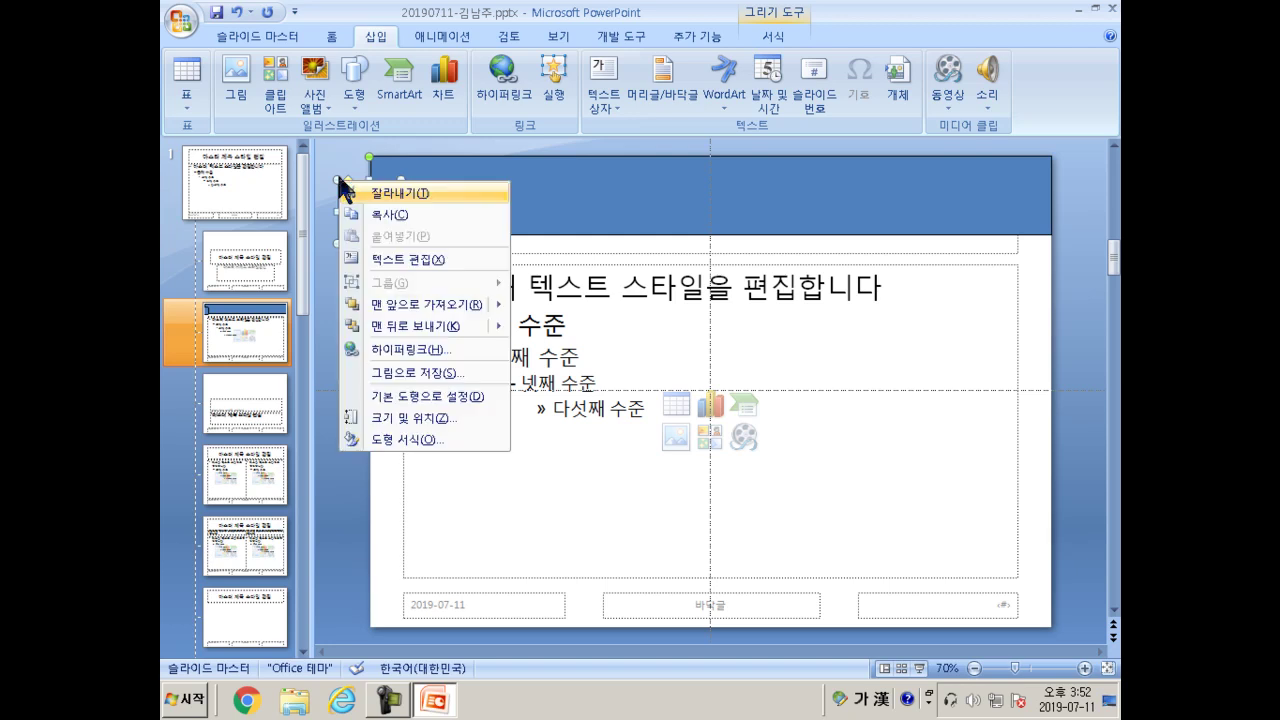
{"action": "key", "text": "z"}
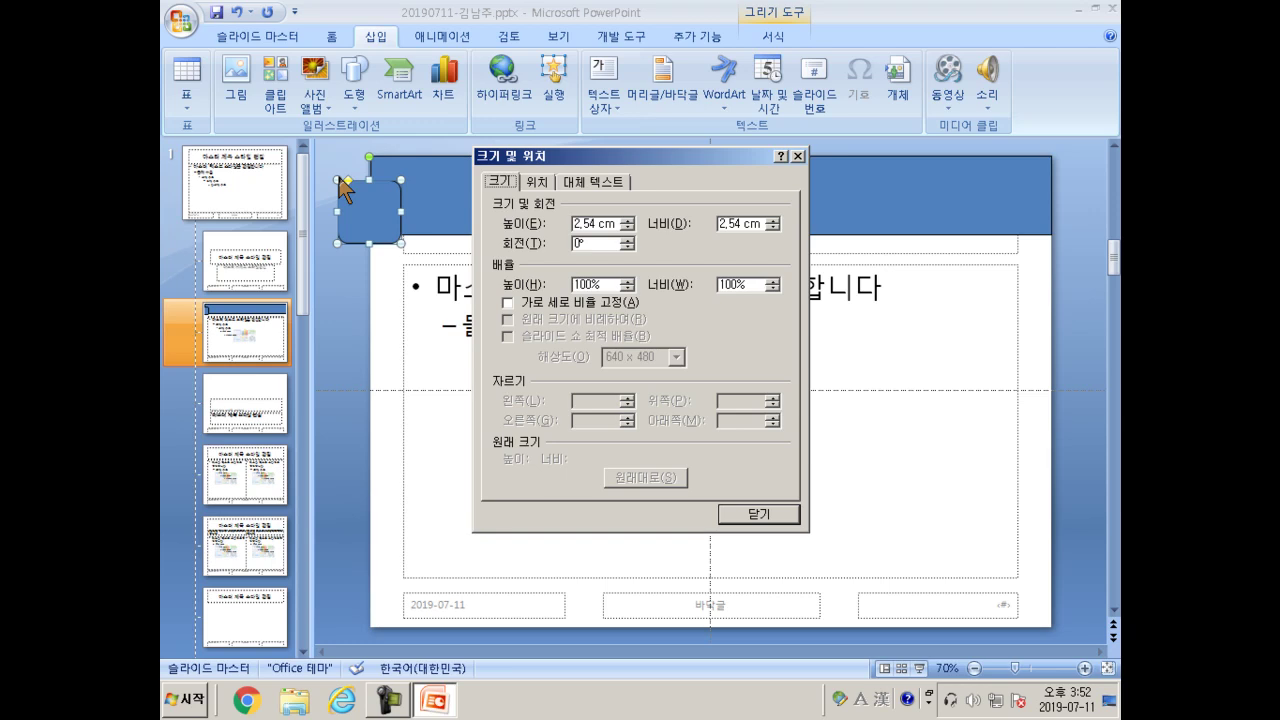
{"action": "key", "text": "Tab"}
{"action": "key", "text": "BackSpace"}
{"action": "type", "text": "2,58"}
{"action": "key", "text": "Tab"}
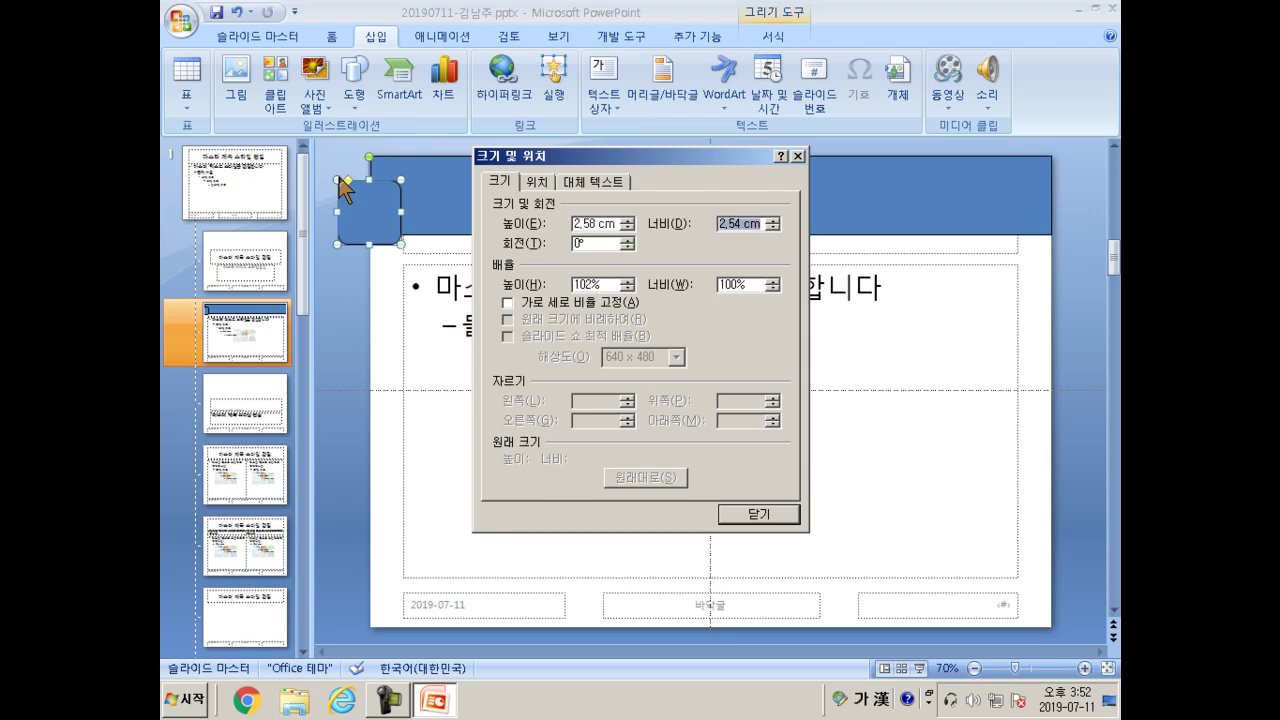
{"action": "type", "text": "24,52"}
{"action": "key", "text": "Tab"}
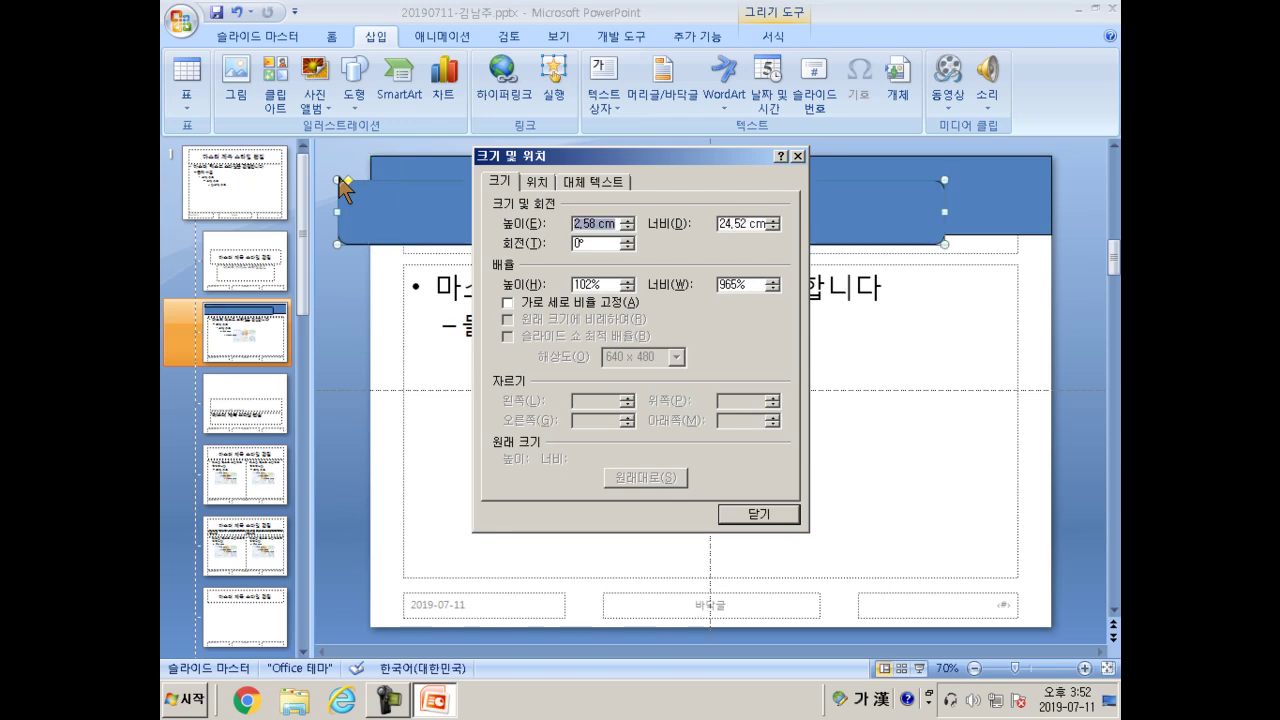
Position the rounded bar at 1,5 cm horizontal and 0,3 cm vertical.
{"action": "key", "text": "ctrl+Tab"}
{"action": "key", "text": "Tab"}
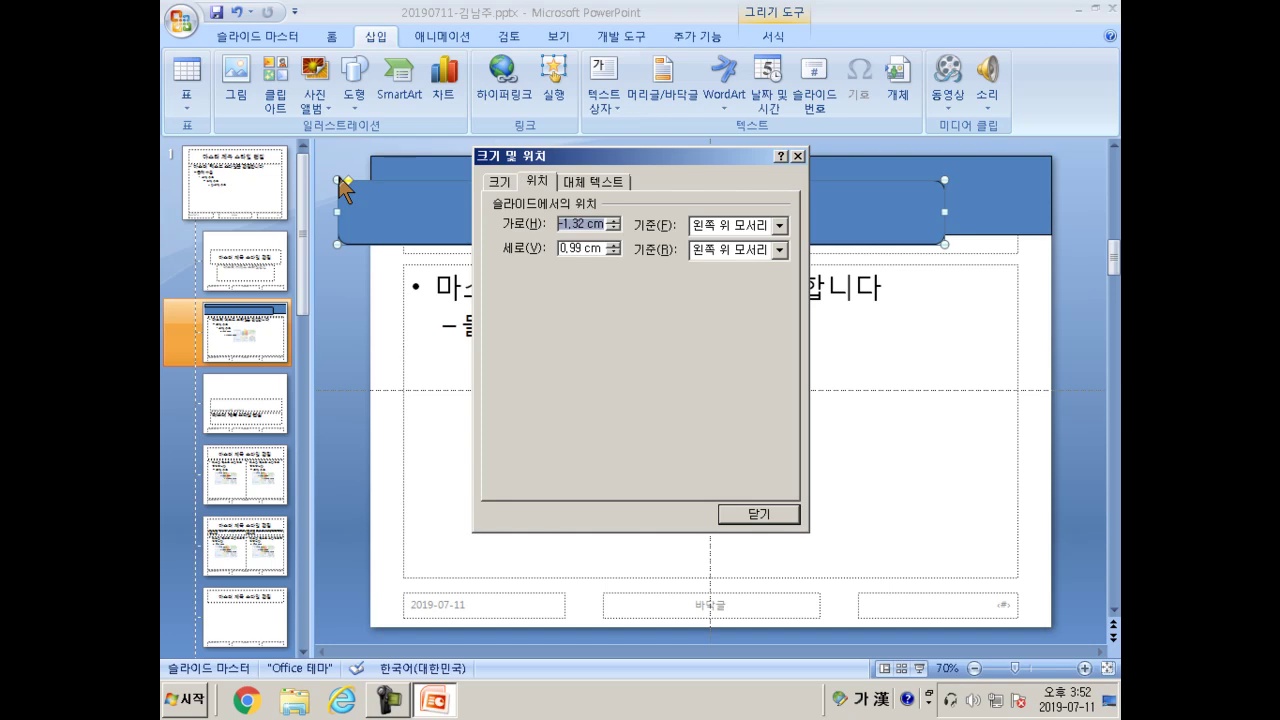
{"action": "type", "text": "1,5"}
{"action": "key", "text": "Tab"}
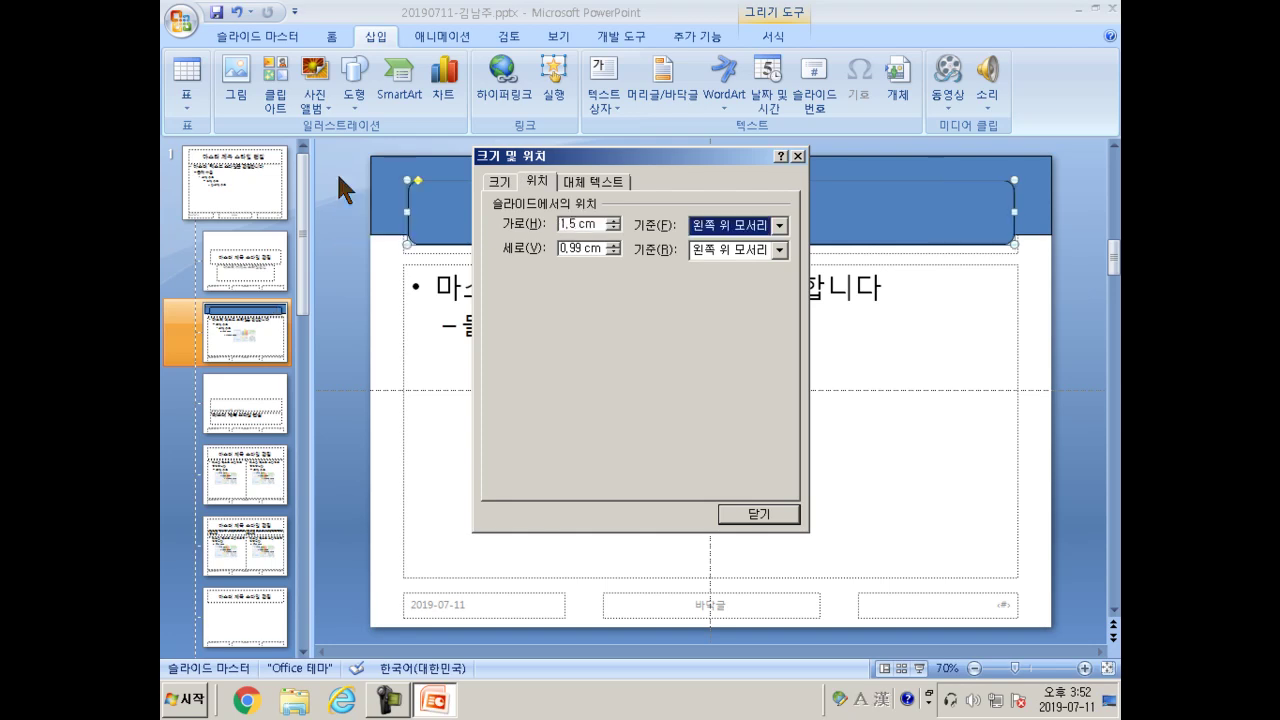
{"action": "type", "text": "0,3"}
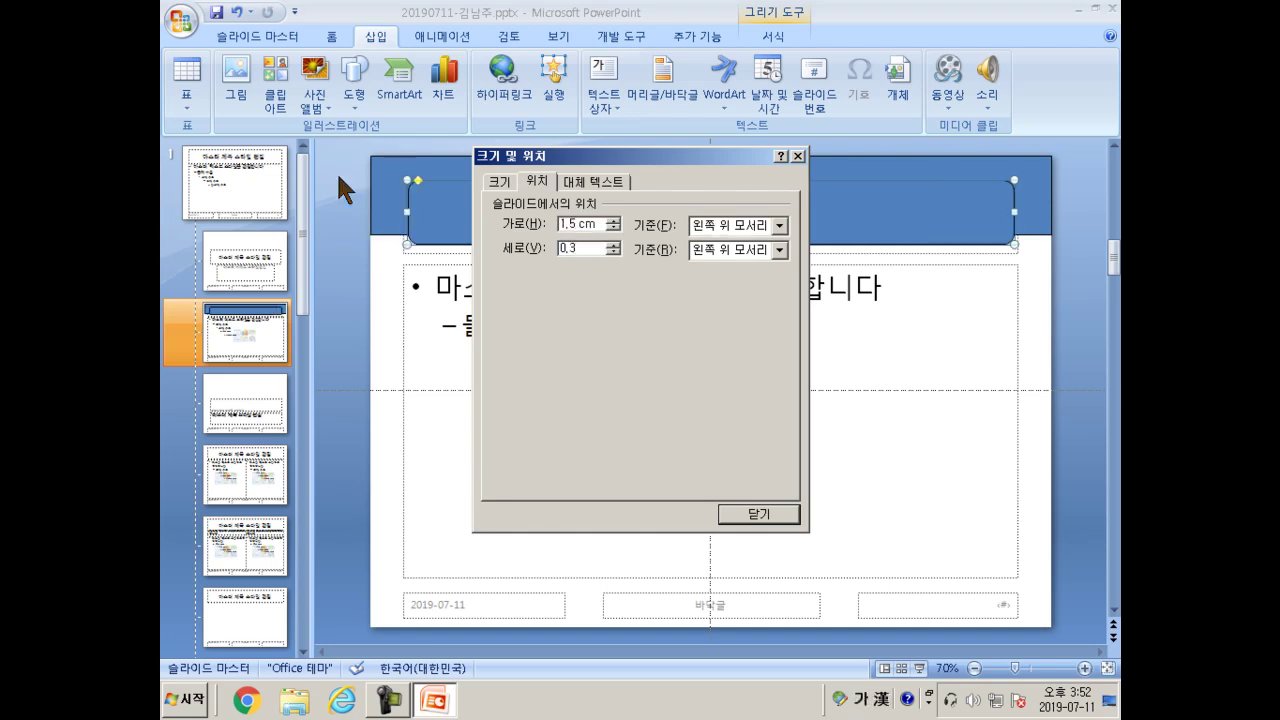
{"action": "key", "text": "Return"}
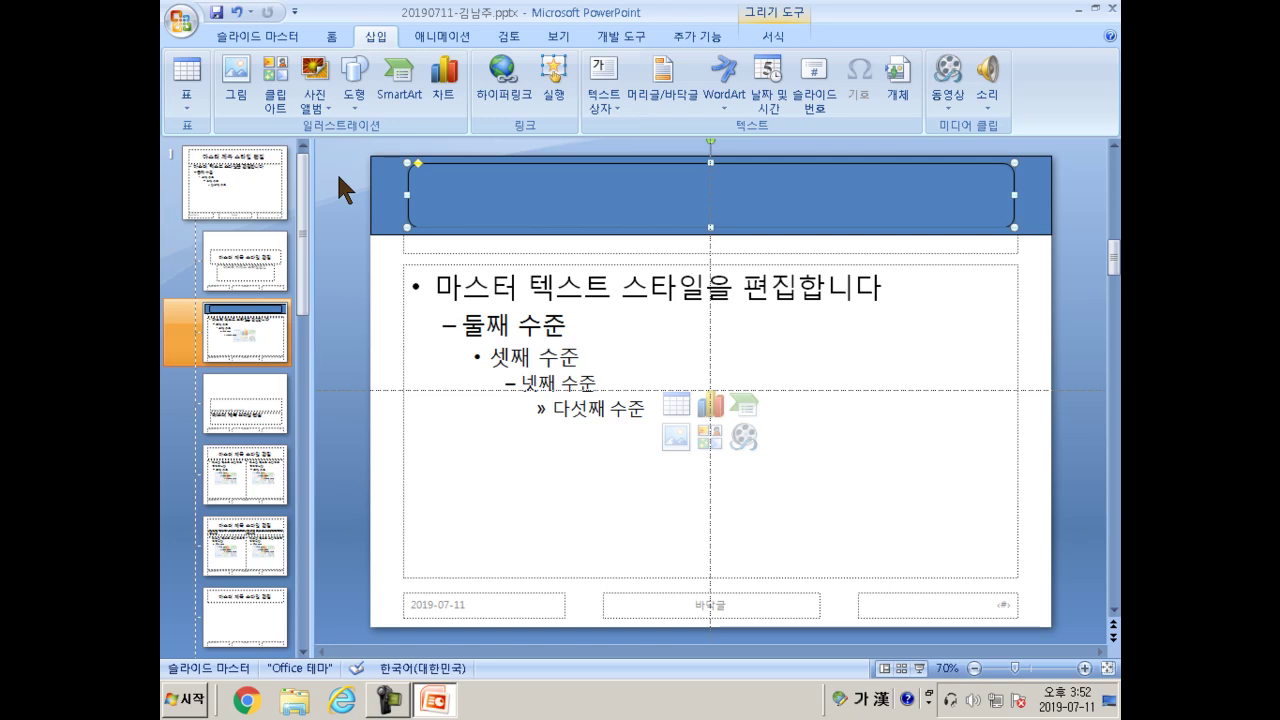
Fill the rounded bar with a lighter shade of the blue theme colour and close Format Shape.
{"action": "key", "text": "shift+F10"}
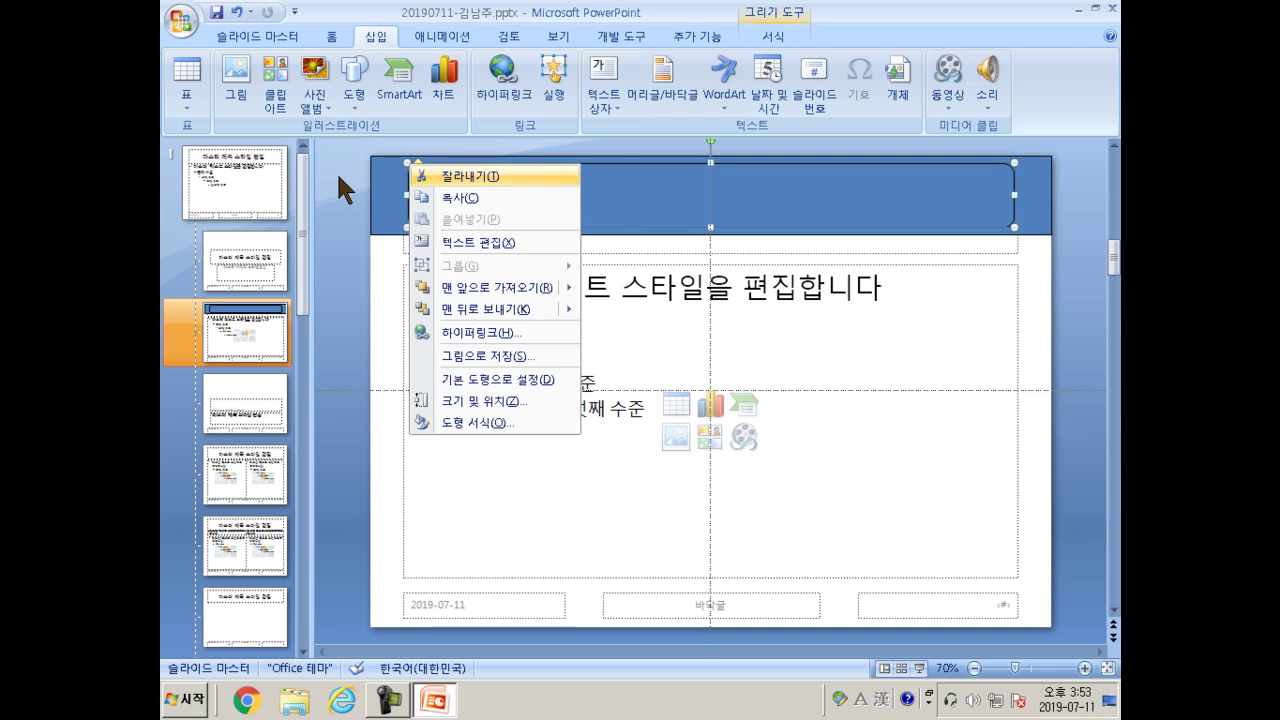
{"action": "key", "text": "o"}
{"action": "key", "text": "Down"}
{"action": "key", "text": "Up"}
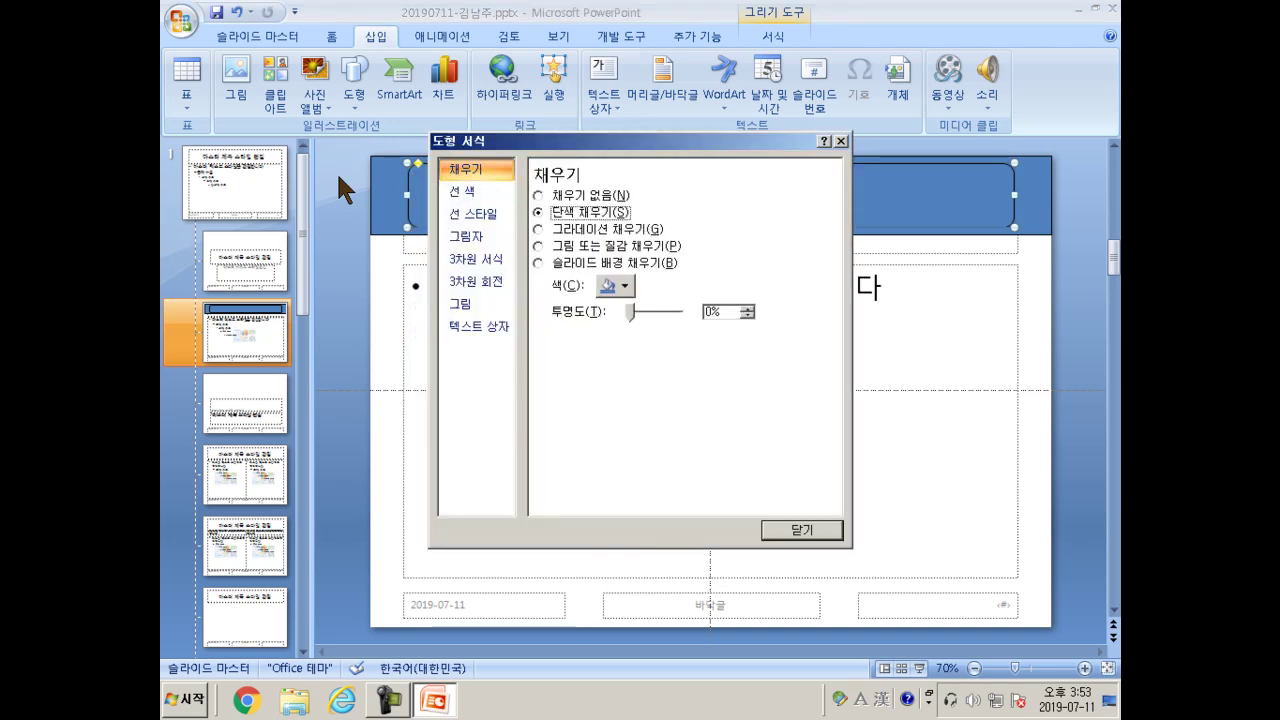
{"action": "key", "text": "Tab"}
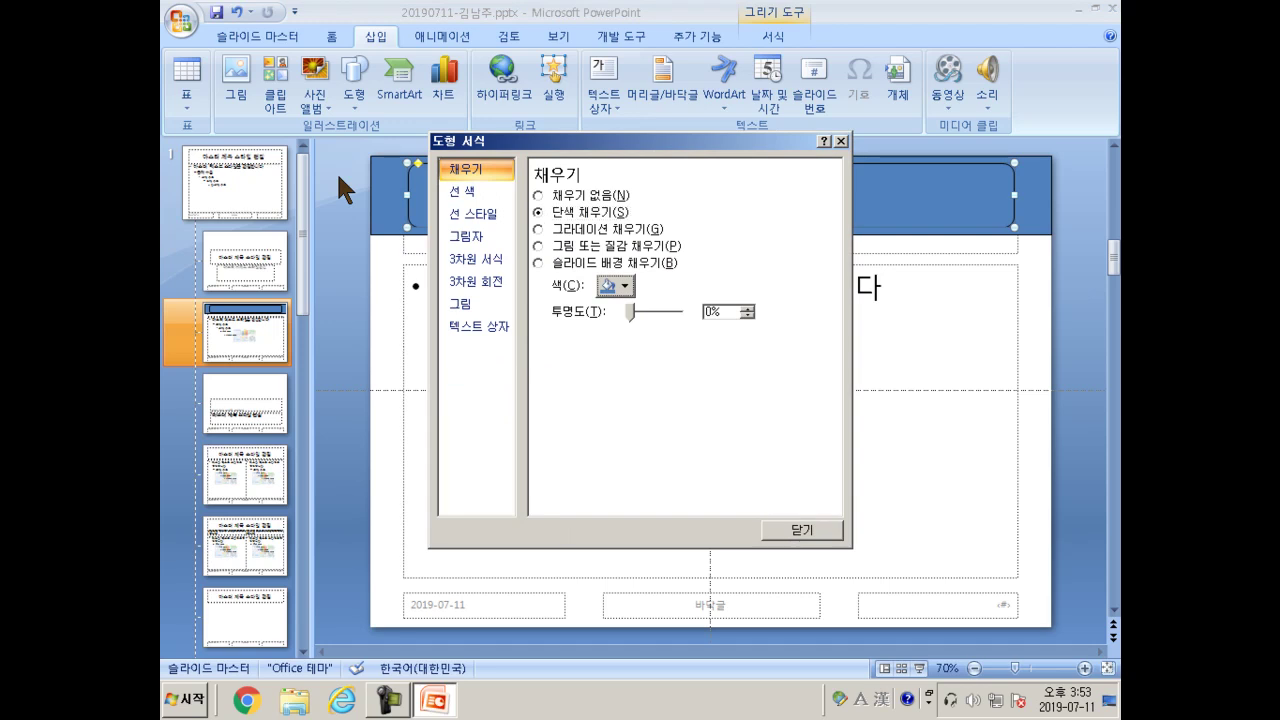
{"action": "key", "text": "Return"}
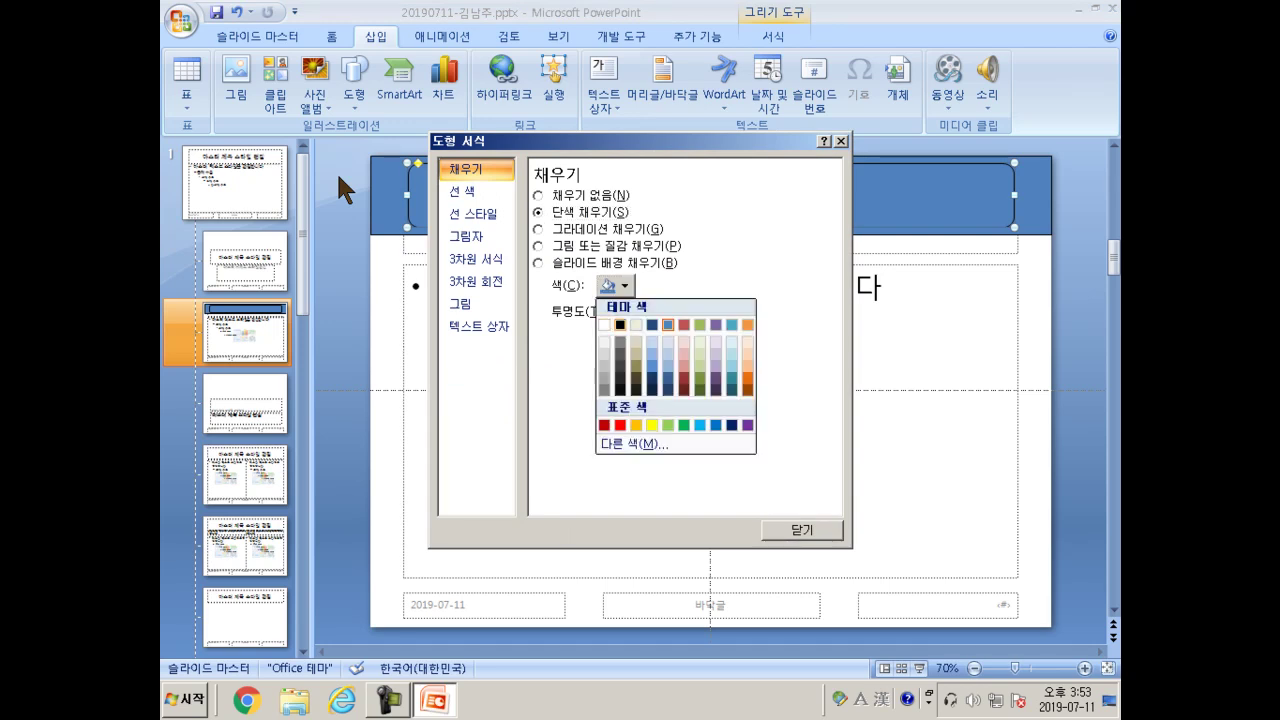
{"action": "key", "text": "Right"}
{"action": "key", "text": "Right"}
{"action": "key", "text": "Right"}
{"action": "key", "text": "Down"}
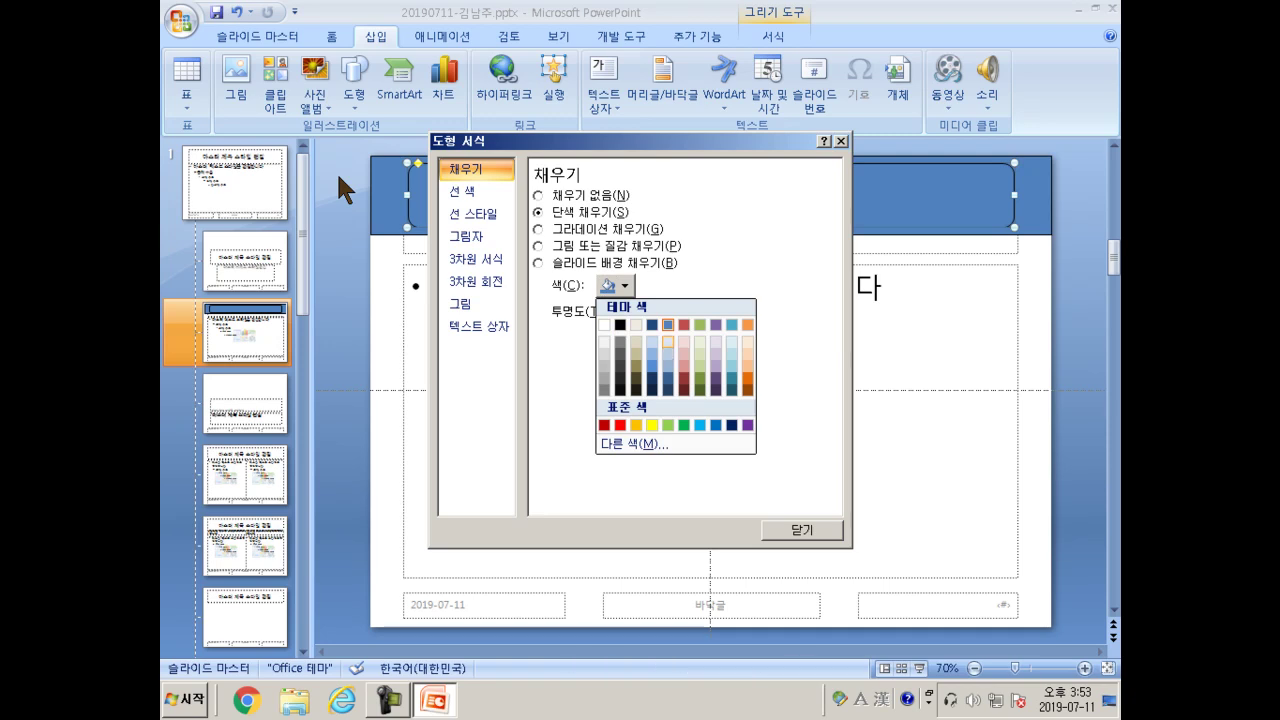
{"action": "key", "text": "Return"}
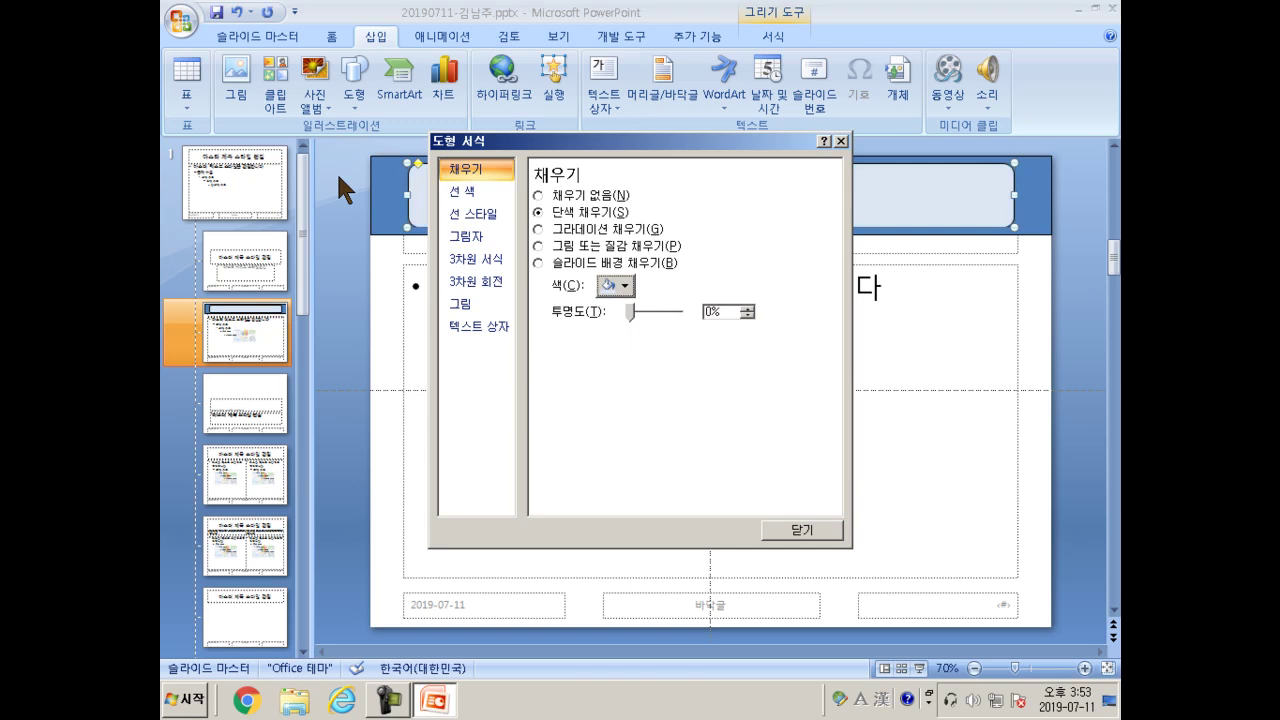
{"action": "key", "text": "Return"}
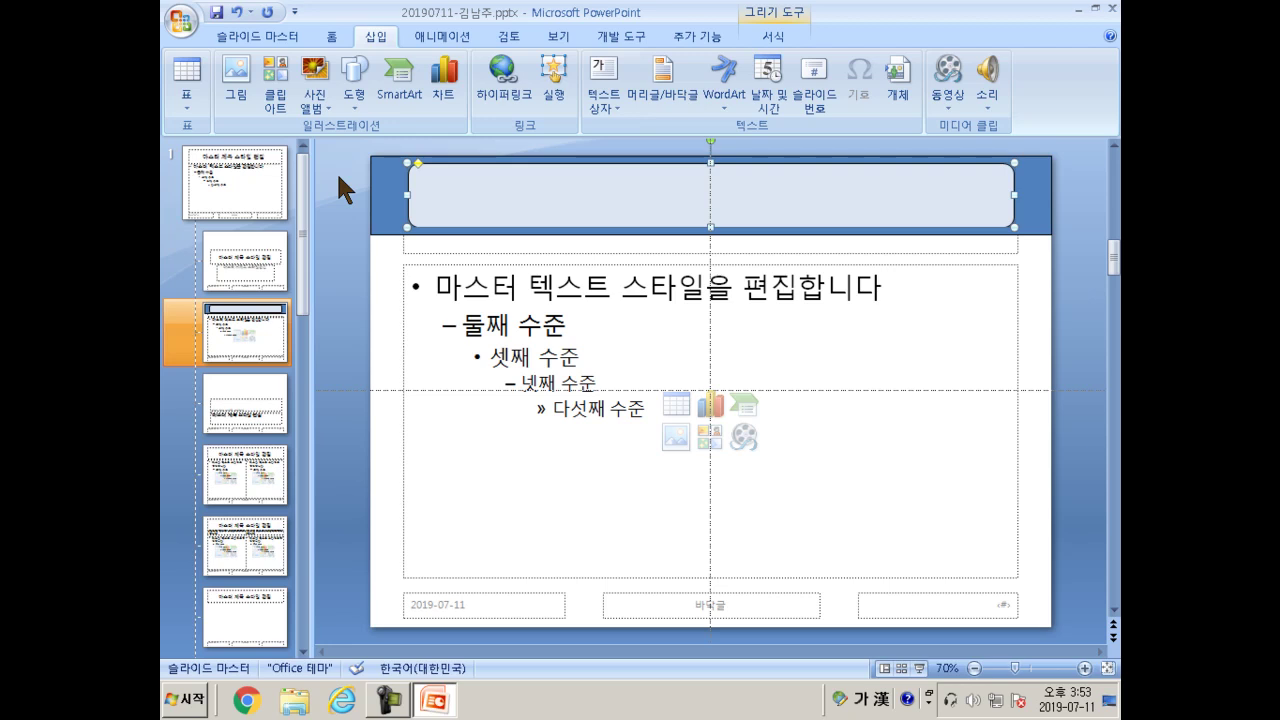
Select the master title placeholder and bring it to the front.
{"action": "key", "text": "Tab"}
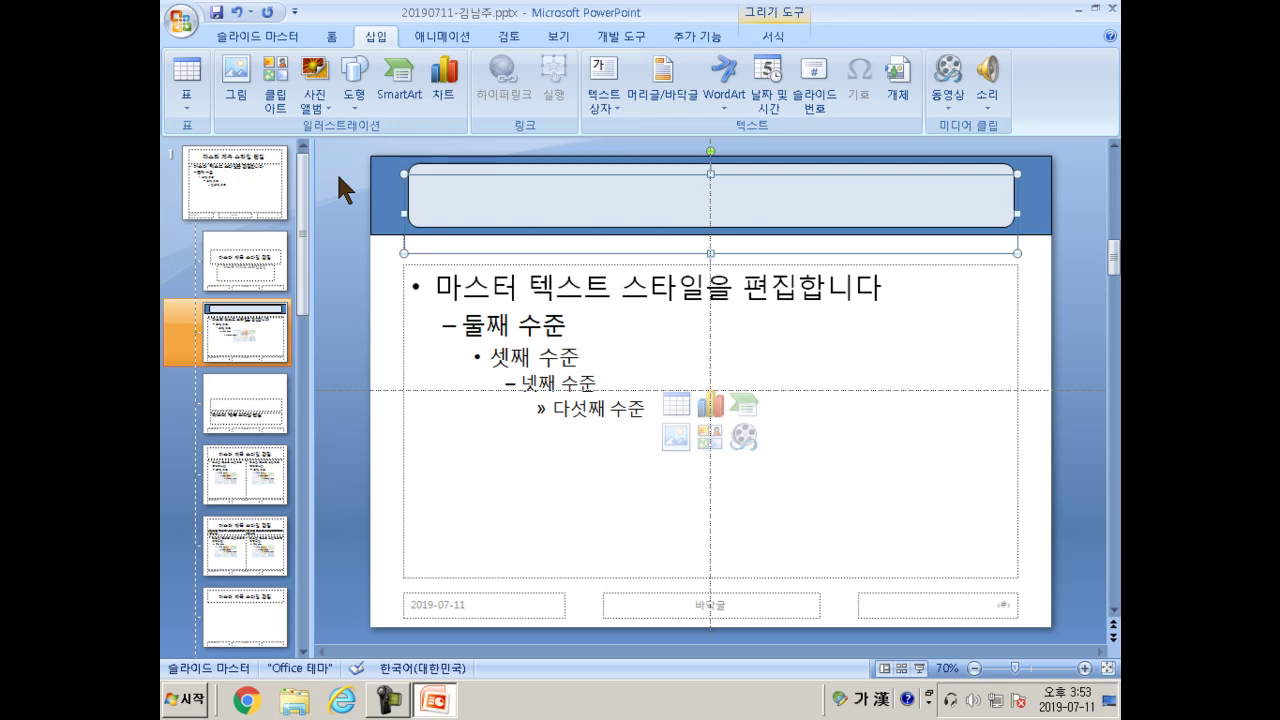
{"action": "key", "text": "shift+F10"}
{"action": "key", "text": "Down"}
{"action": "key", "text": "Down"}
{"action": "key", "text": "Down"}
{"action": "key", "text": "Down"}
{"action": "key", "text": "Down"}
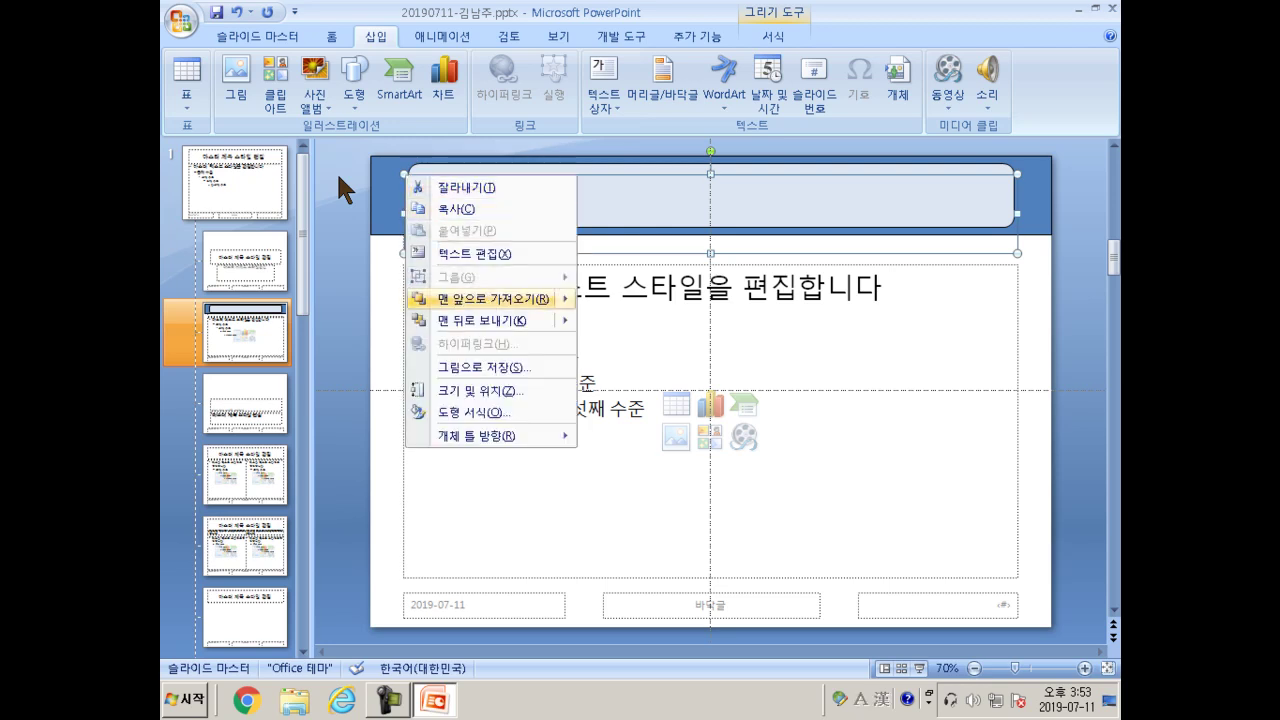
{"action": "key", "text": "Return"}
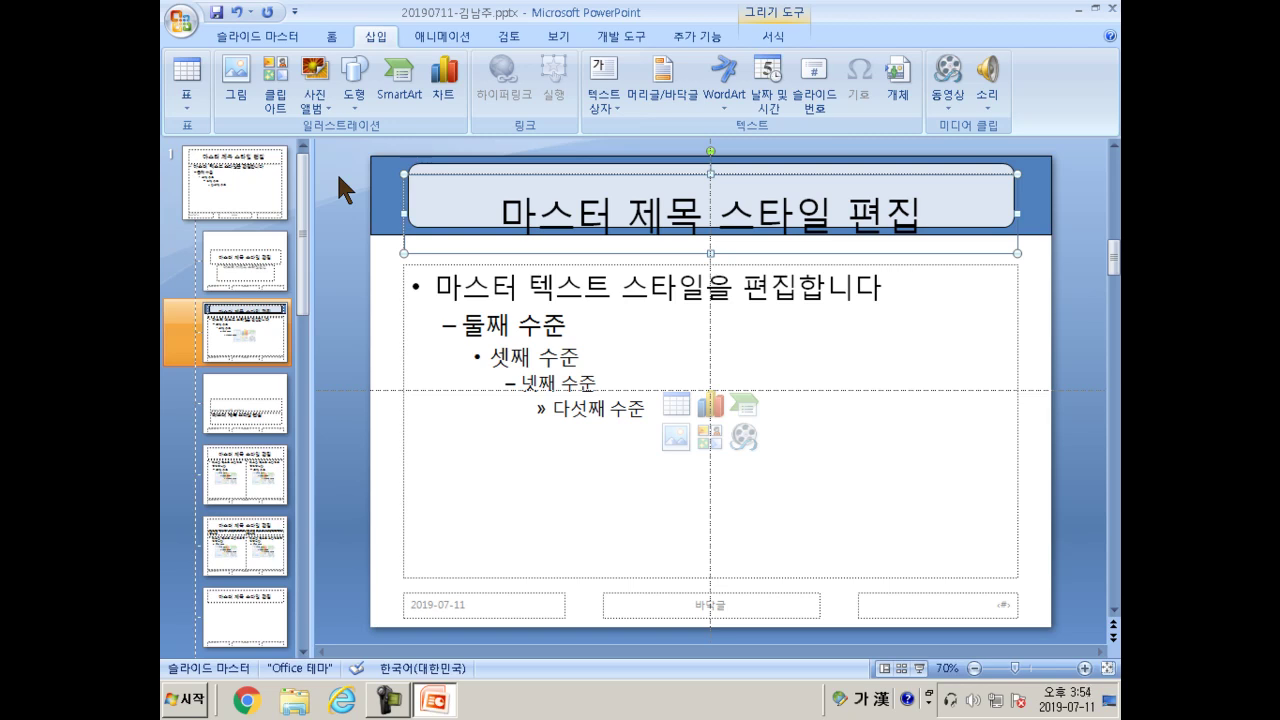
Set the title placeholder's vertical position to 0 cm.
{"action": "key", "text": "shift+F10"}
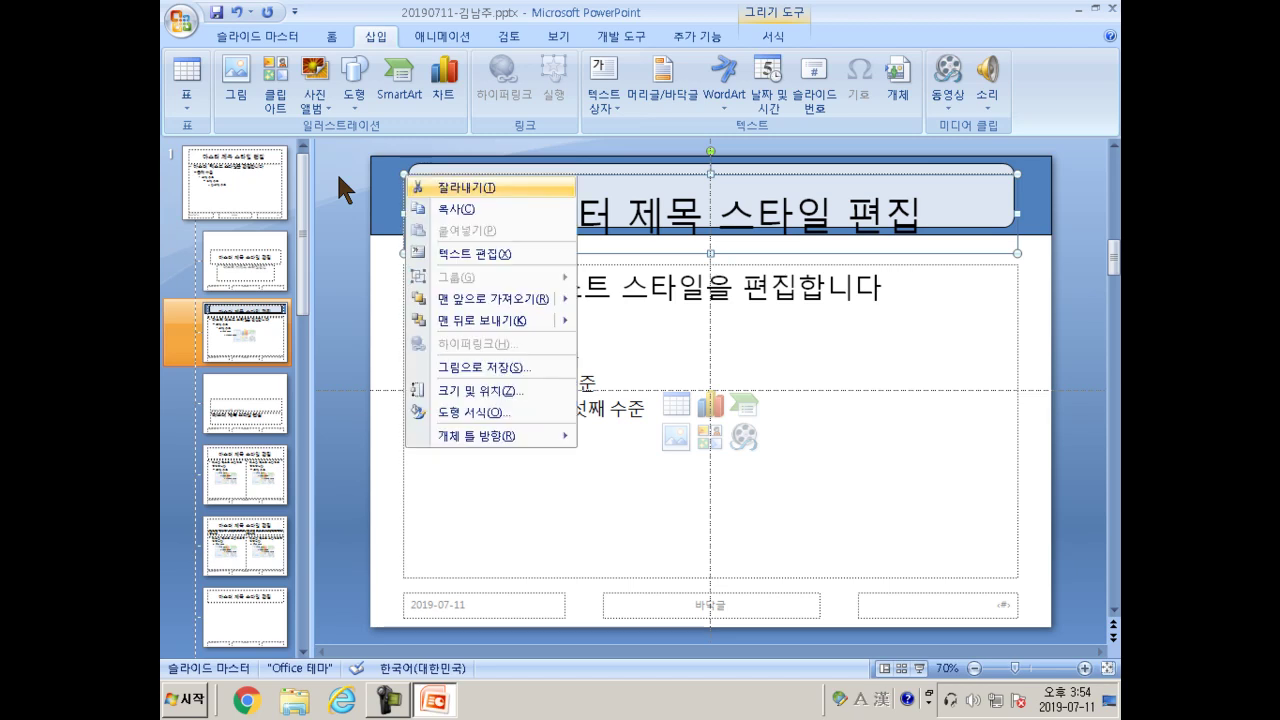
{"action": "key", "text": "z"}
{"action": "key", "text": "ctrl+Tab"}
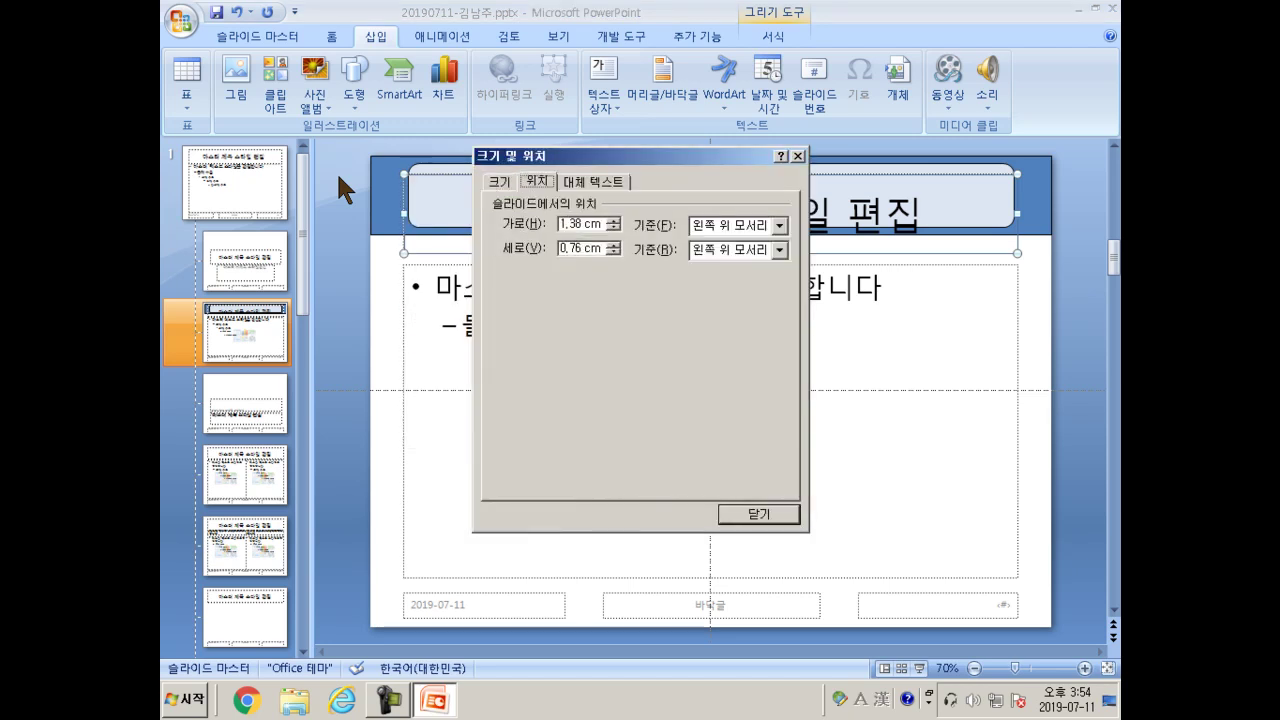
{"action": "key", "text": "Tab"}
{"action": "key", "text": "Tab"}
{"action": "key", "text": "Tab"}
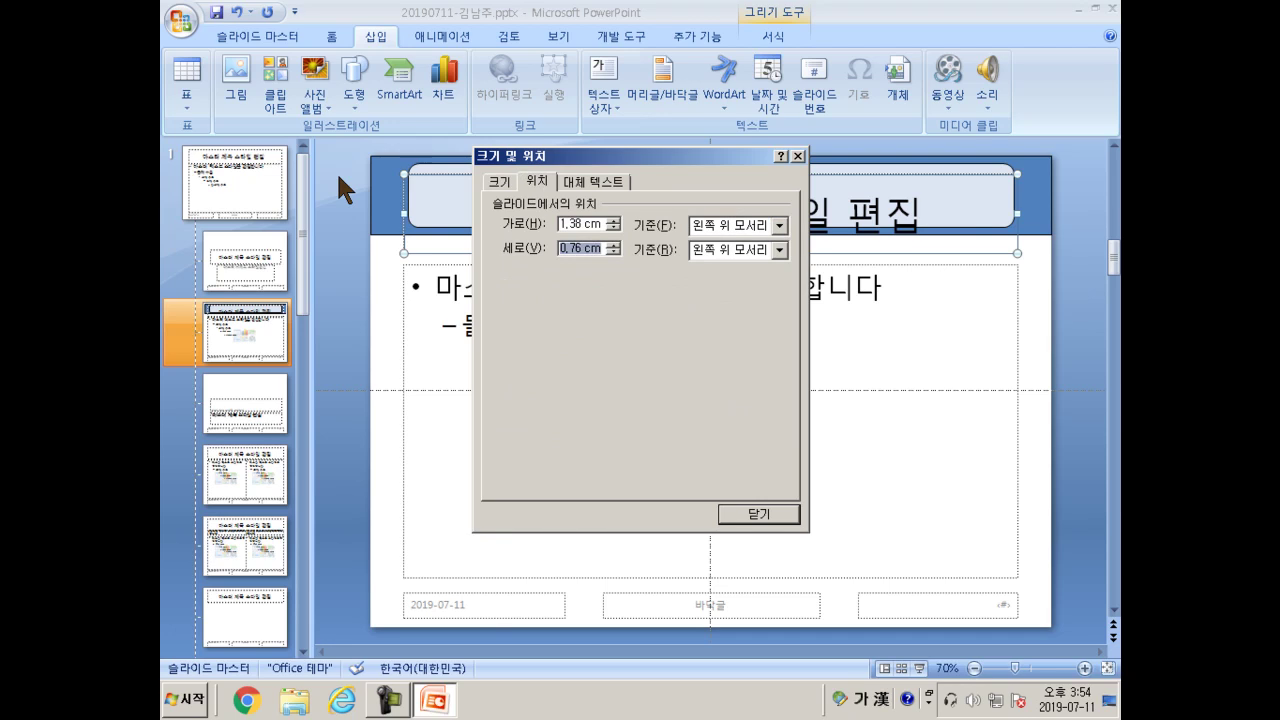
{"action": "type", "text": "0"}
{"action": "key", "text": "Return"}
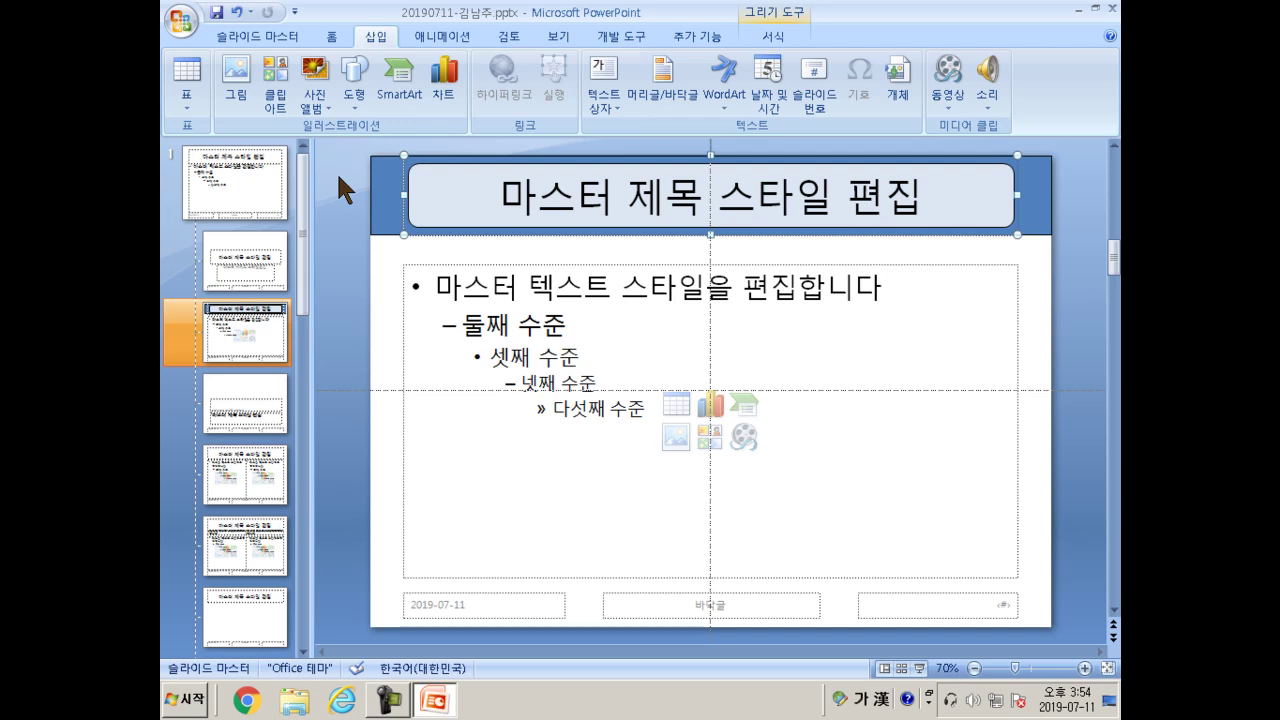
{"action": "key", "text": "shift+F10"}
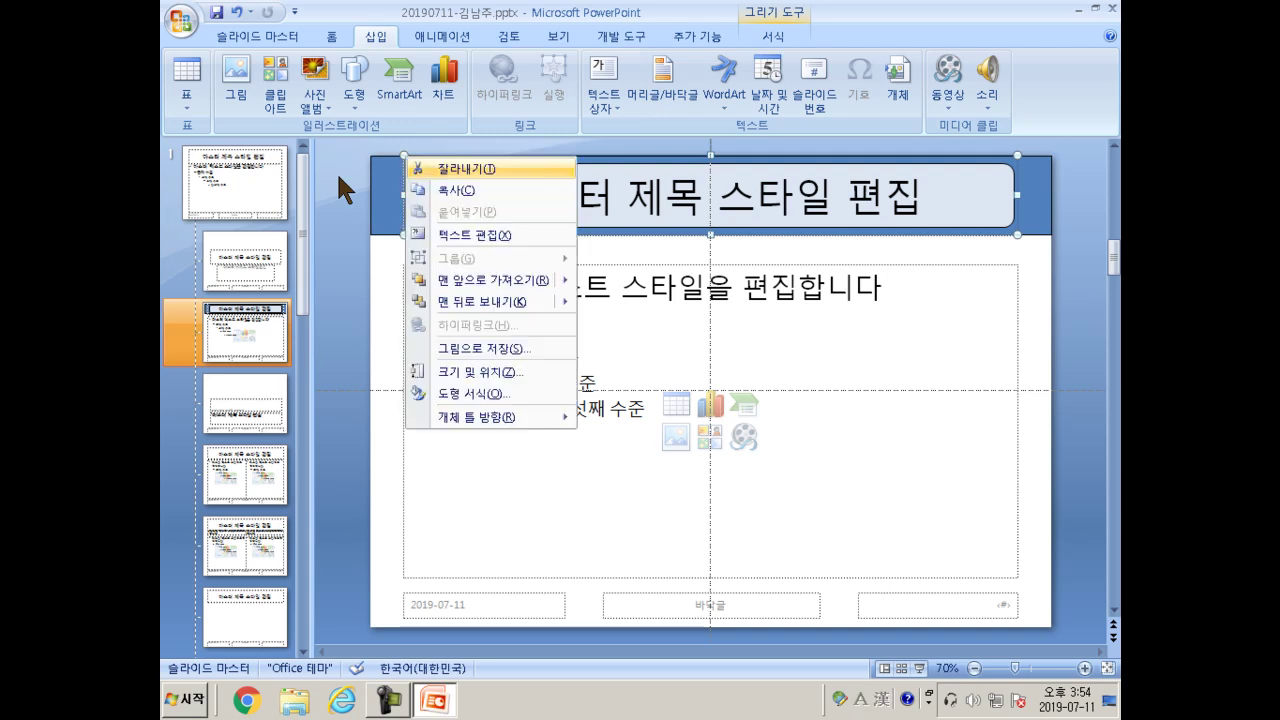
Start editing the master title text with all of it selected.
{"action": "key", "text": "x"}
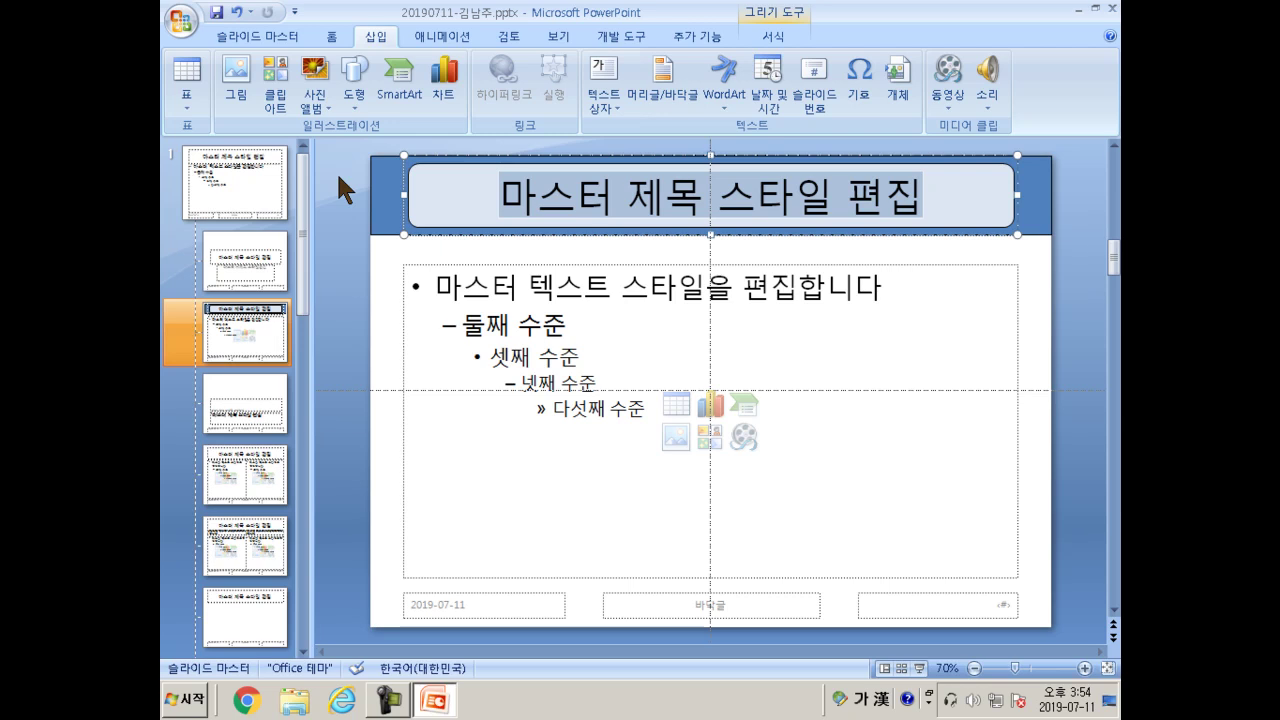
{"action": "key", "text": "shift+F10"}
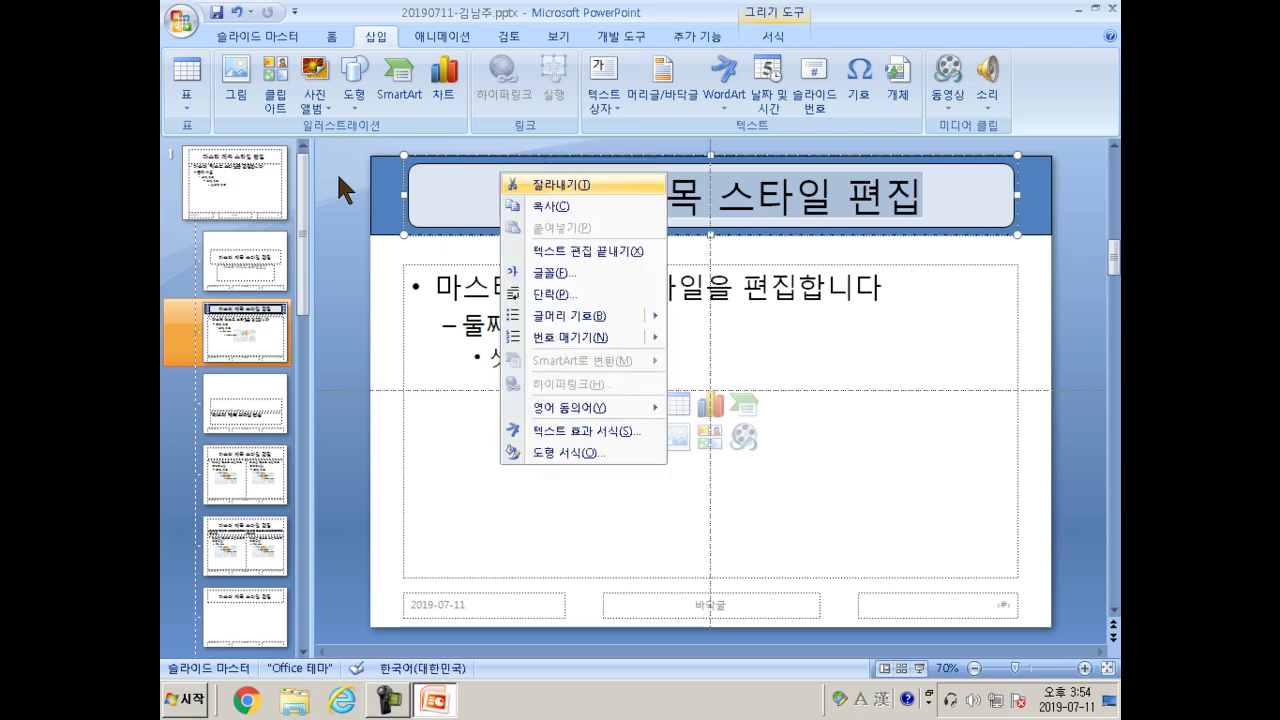
In the Font dialog, set the master title's Korean font to 굴림 and size to 40.
{"action": "key", "text": "f"}
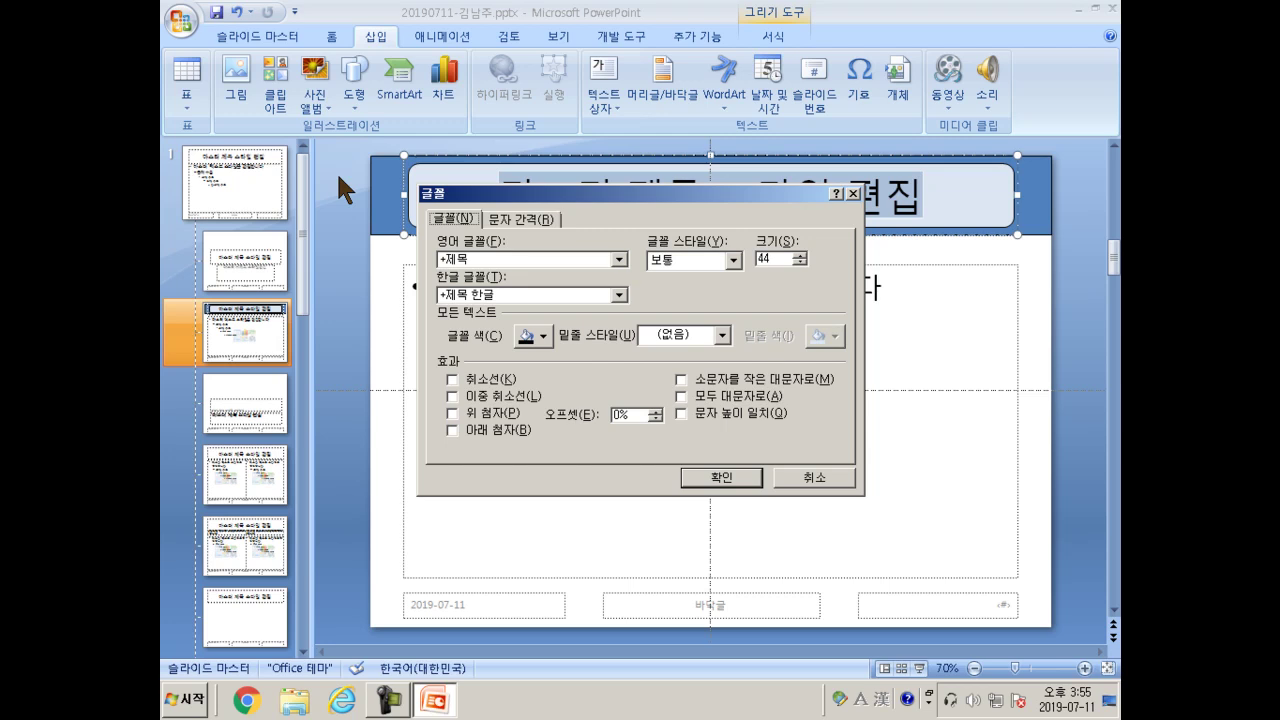
{"action": "key", "text": "Tab"}
{"action": "key", "text": "Tab"}
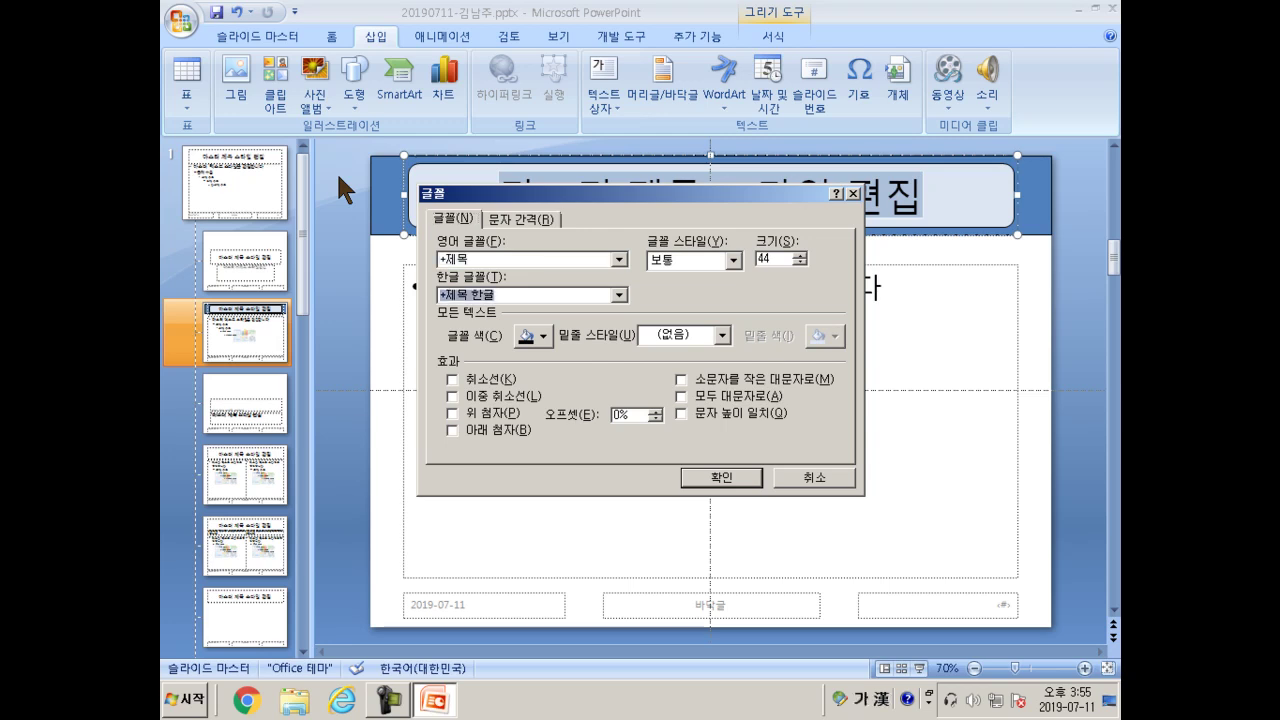
{"action": "type", "text": "굴림"}
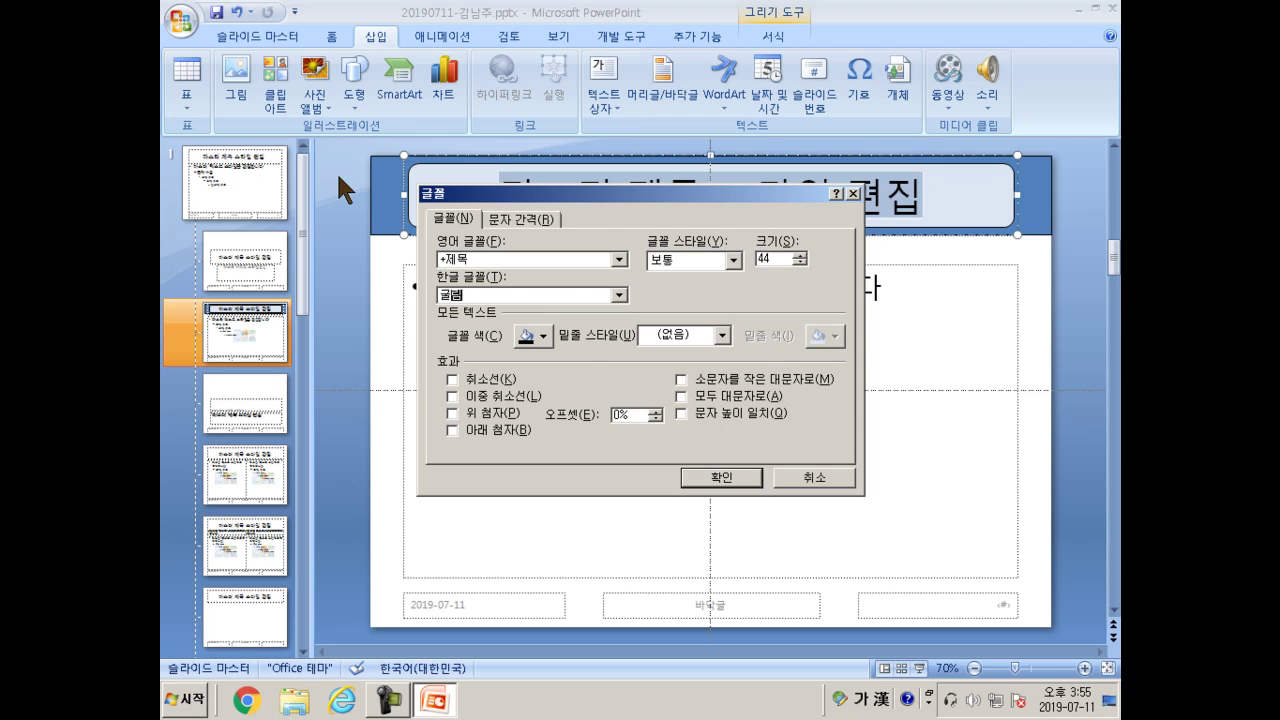
{"action": "key", "text": "Tab"}
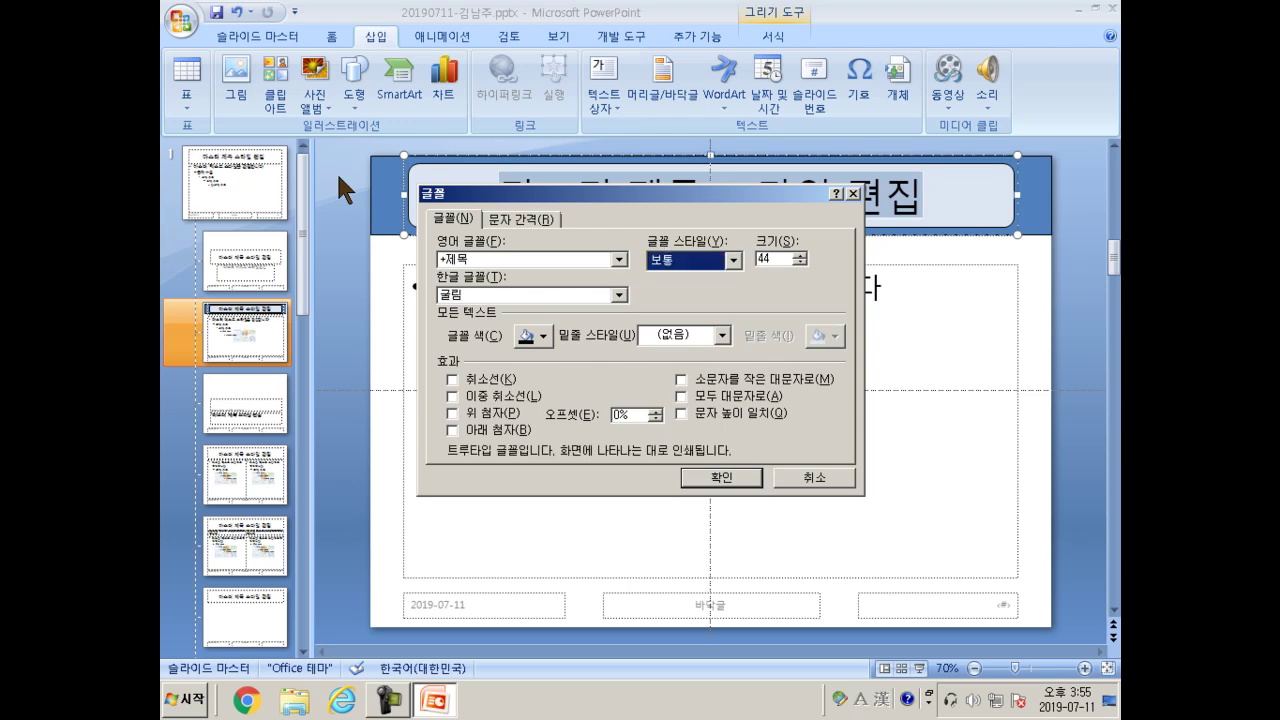
{"action": "key", "text": "Tab"}
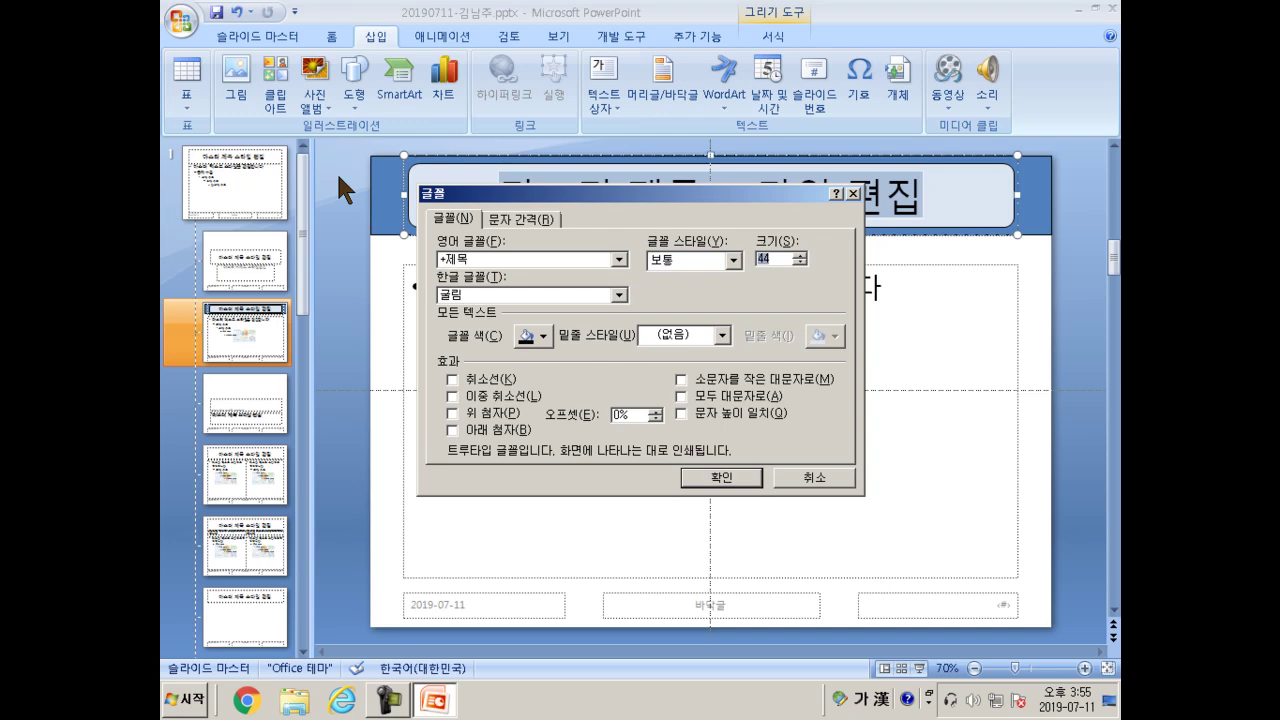
{"action": "type", "text": "40"}
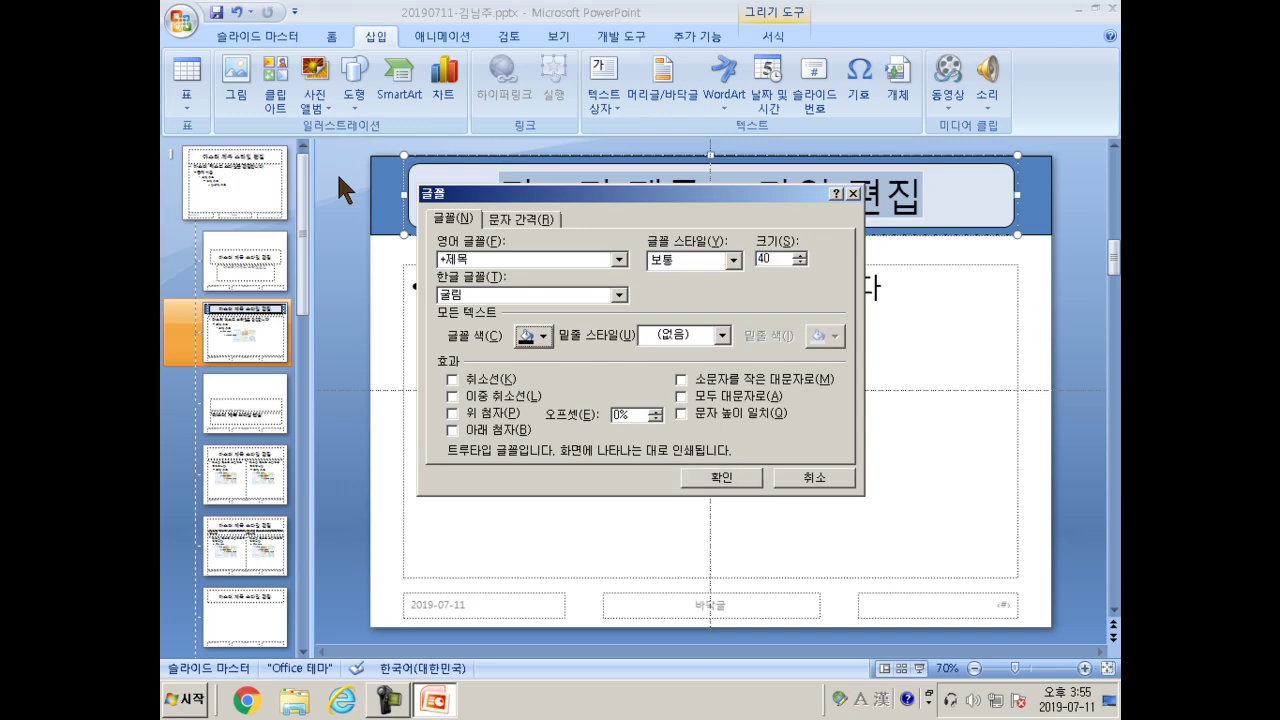
{"action": "key", "text": "alt+Down"}
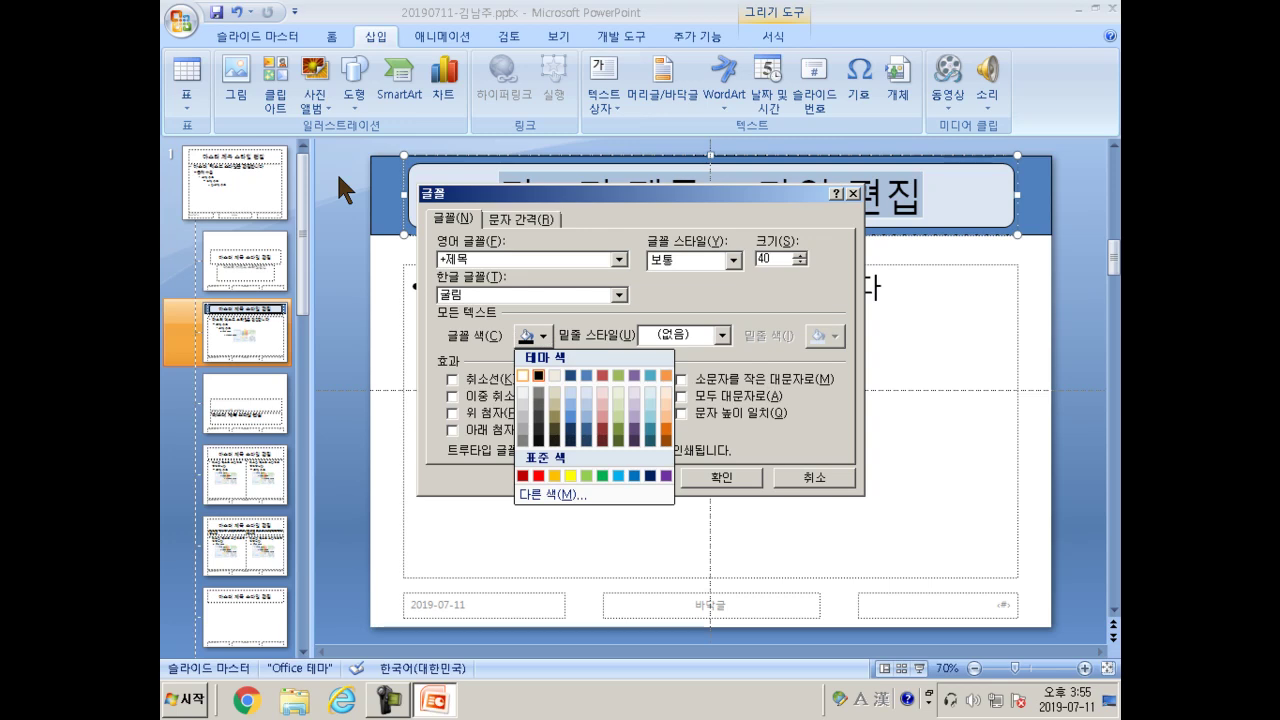
Make the master title font custom red (RGB 255, 0, 0) and apply the font changes.
{"action": "key", "text": "m"}
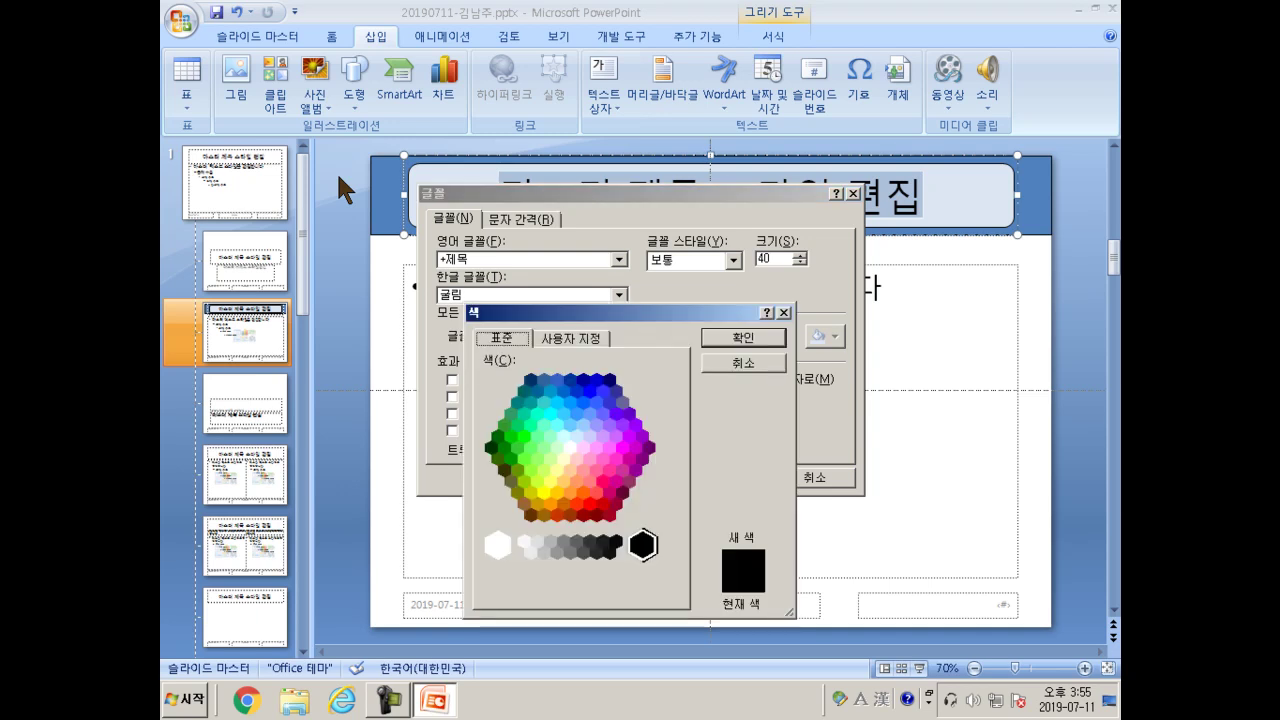
{"action": "key", "text": "ctrl+Tab"}
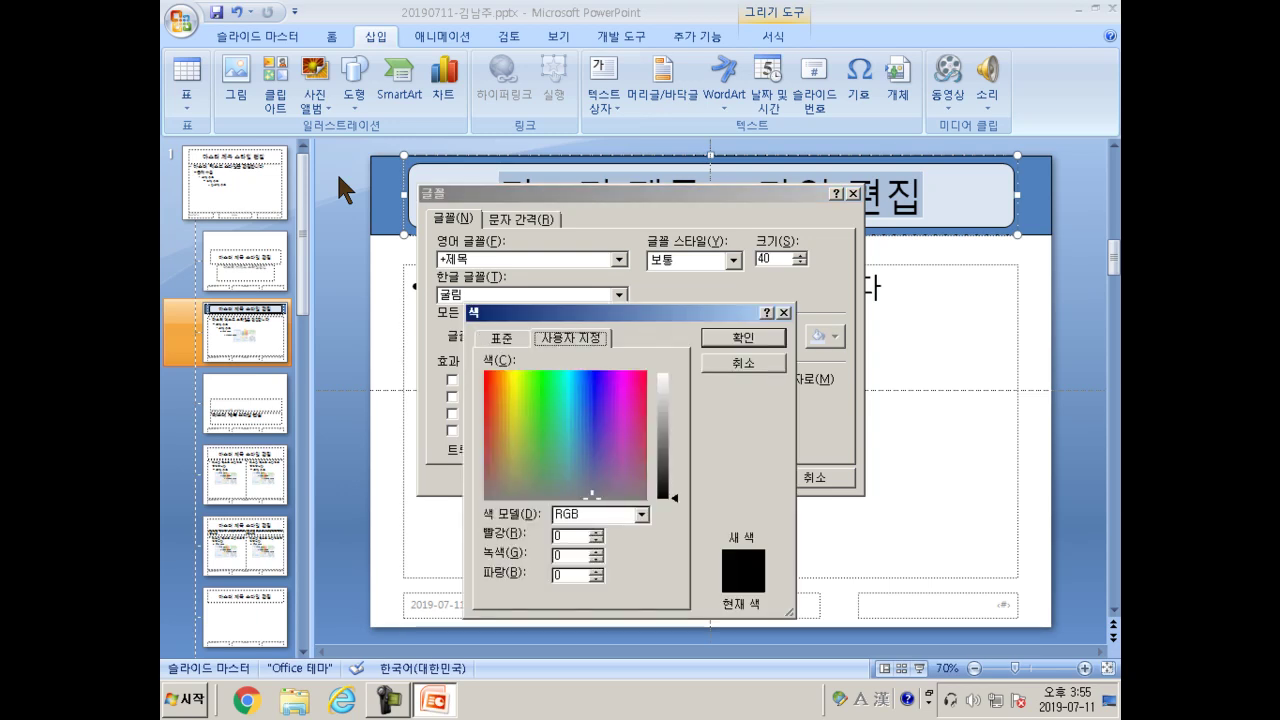
{"action": "key", "text": "Tab"}
{"action": "key", "text": "Tab"}
{"action": "key", "text": "Tab"}
{"action": "type", "text": "255"}
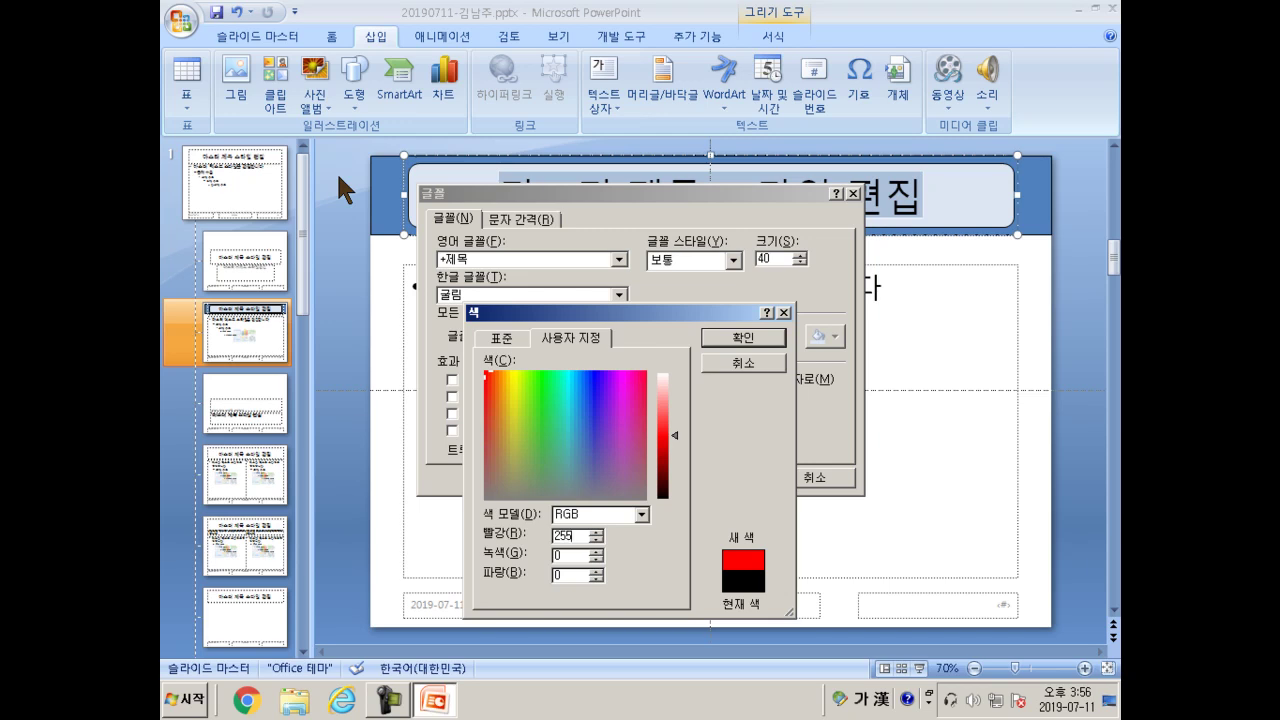
{"action": "key", "text": "Return"}
{"action": "key", "text": "Tab"}
{"action": "key", "text": "Tab"}
{"action": "key", "text": "Tab"}
{"action": "key", "text": "Tab"}
{"action": "key", "text": "Tab"}
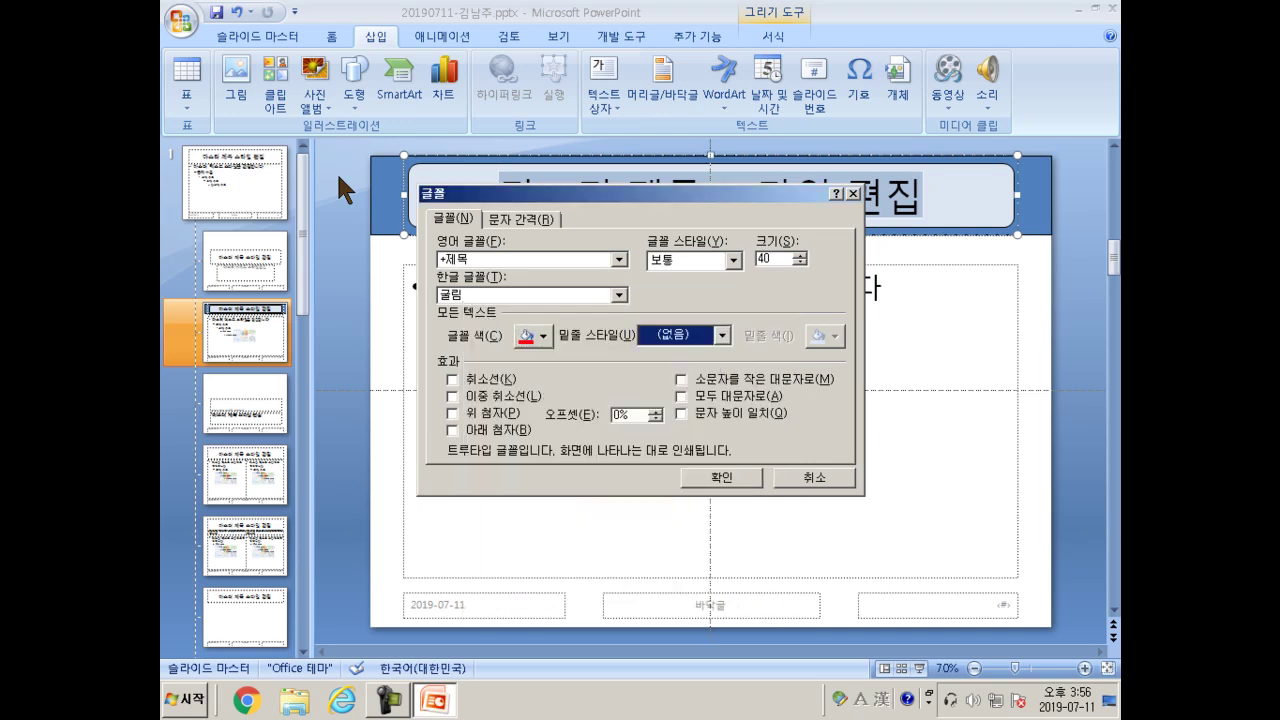
{"action": "key", "text": "Tab"}
{"action": "key", "text": "Tab"}
{"action": "key", "text": "Tab"}
{"action": "key", "text": "Tab"}
{"action": "key", "text": "Tab"}
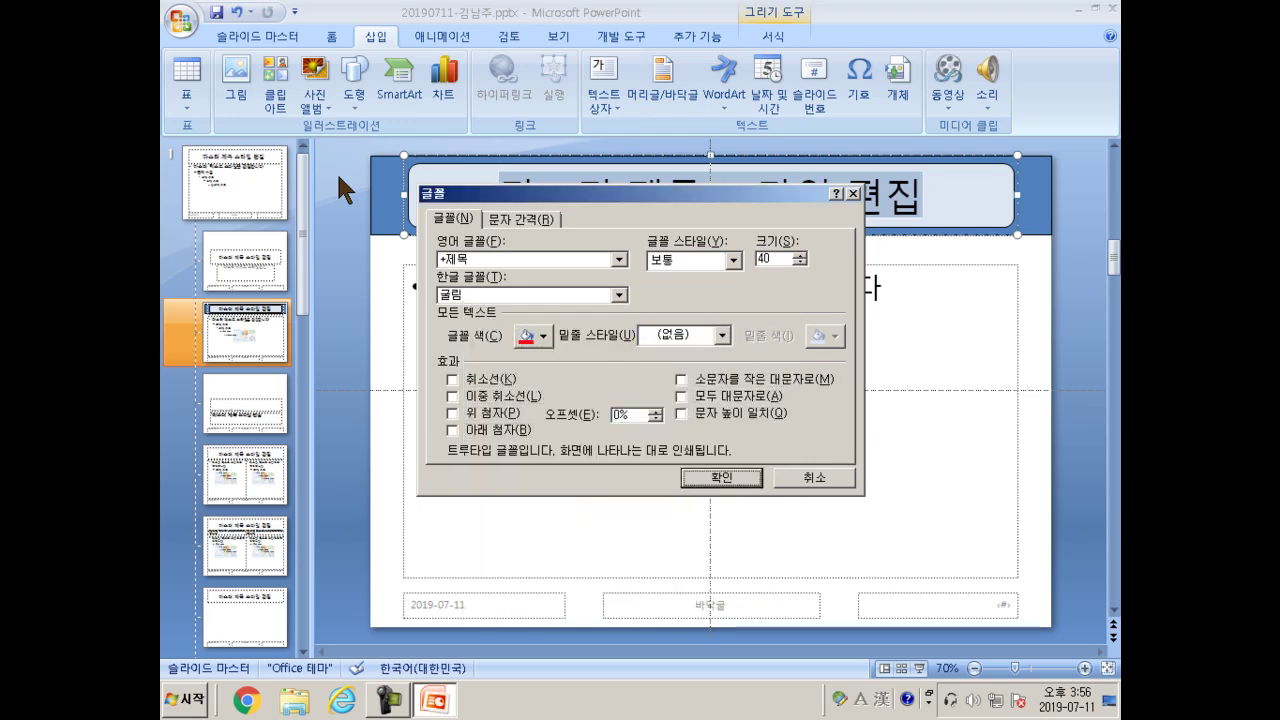
{"action": "key", "text": "Return"}
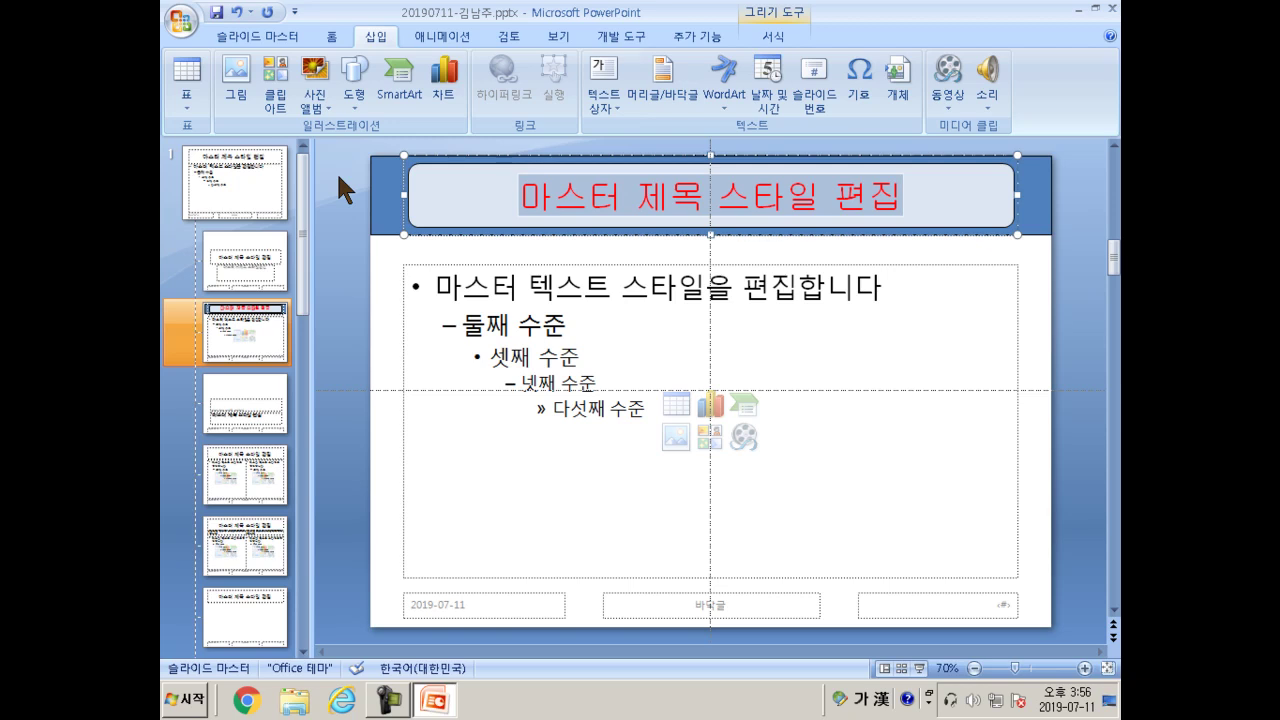
Delete the date placeholder from the slide master.
{"action": "key", "text": "Escape"}
{"action": "key", "text": "Tab"}
{"action": "key", "text": "Tab"}
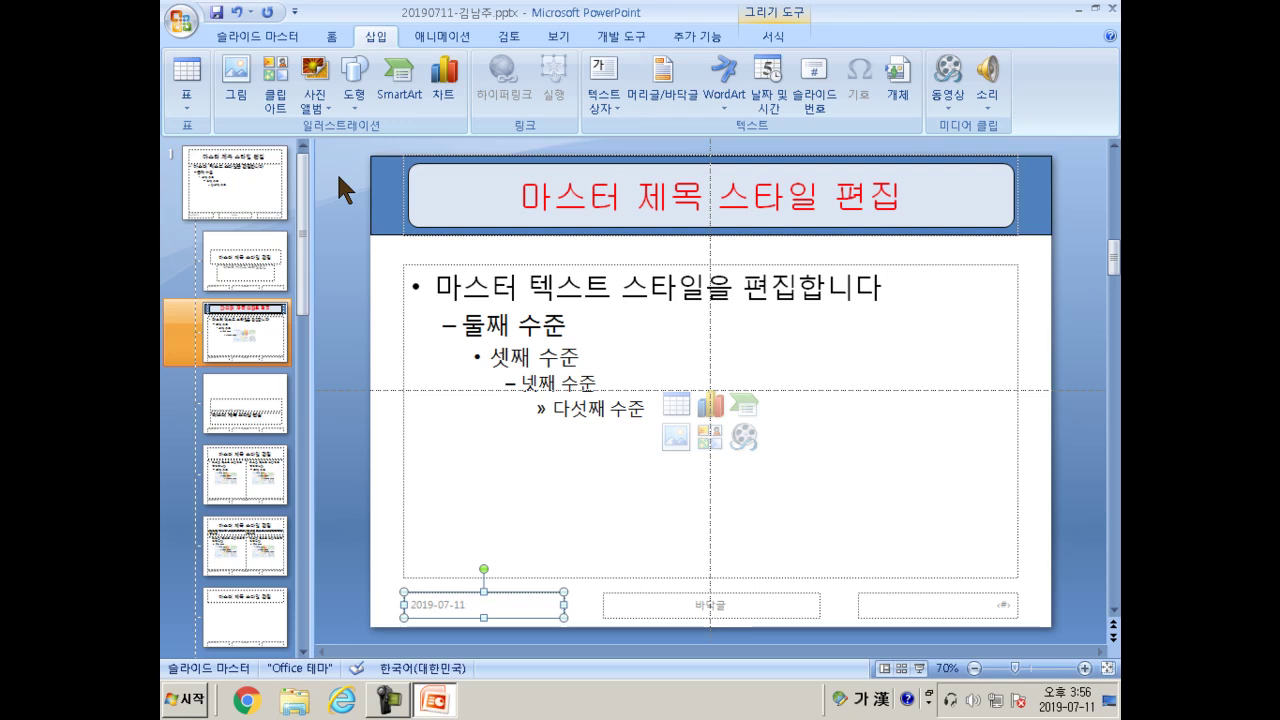
{"action": "key", "text": "Delete"}
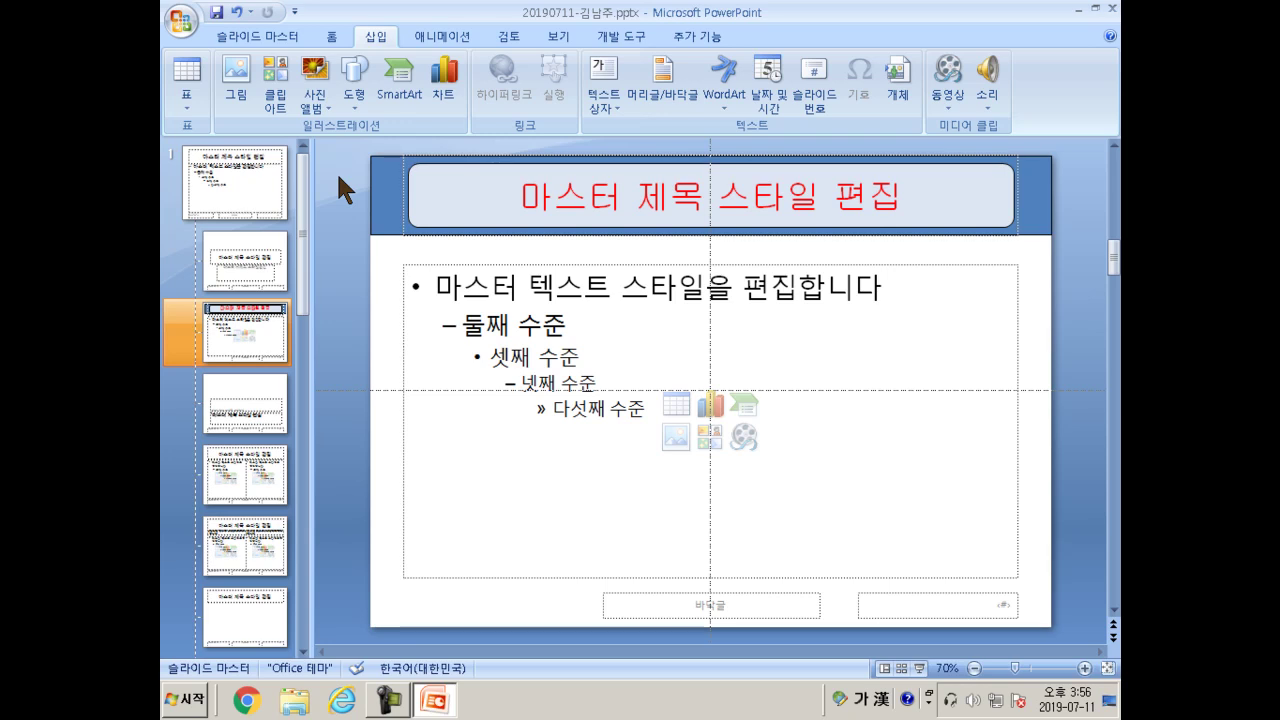
Switch the keyboard to English and bring up the Insert Picture file browser.
{"action": "key", "text": "Hangul"}
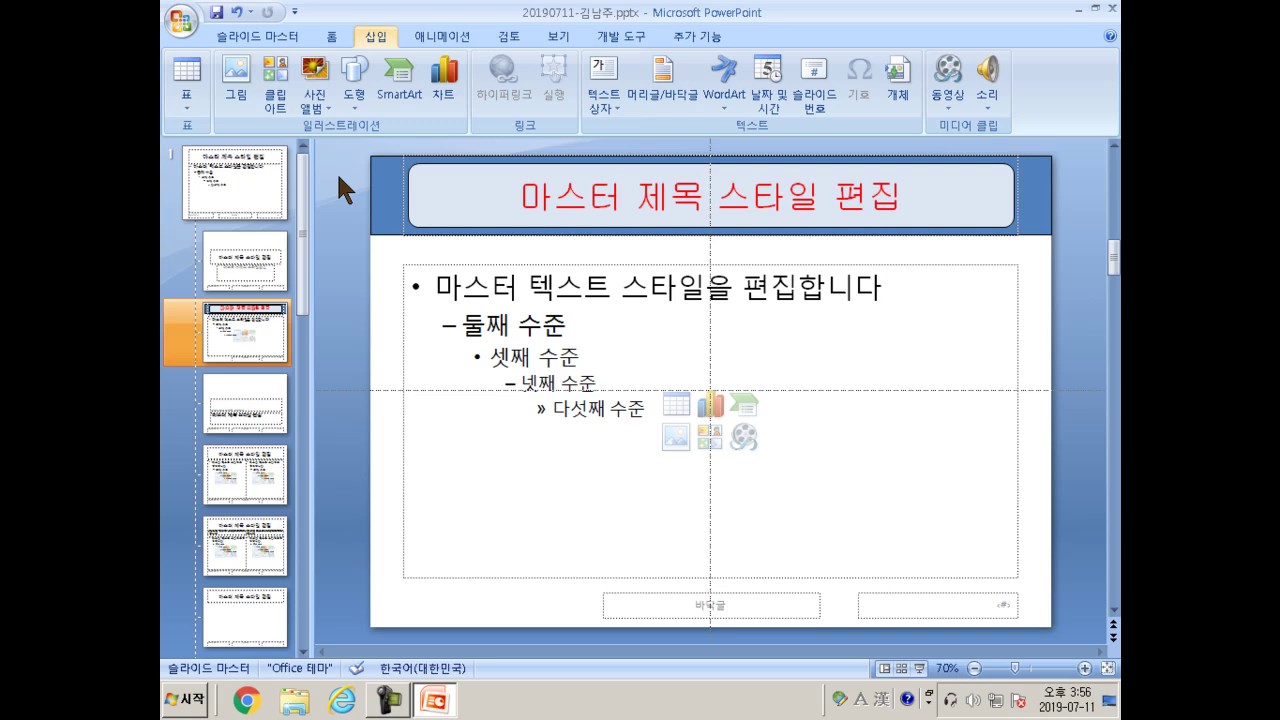
{"action": "key", "text": "alt+n"}
{"action": "key", "text": "p"}
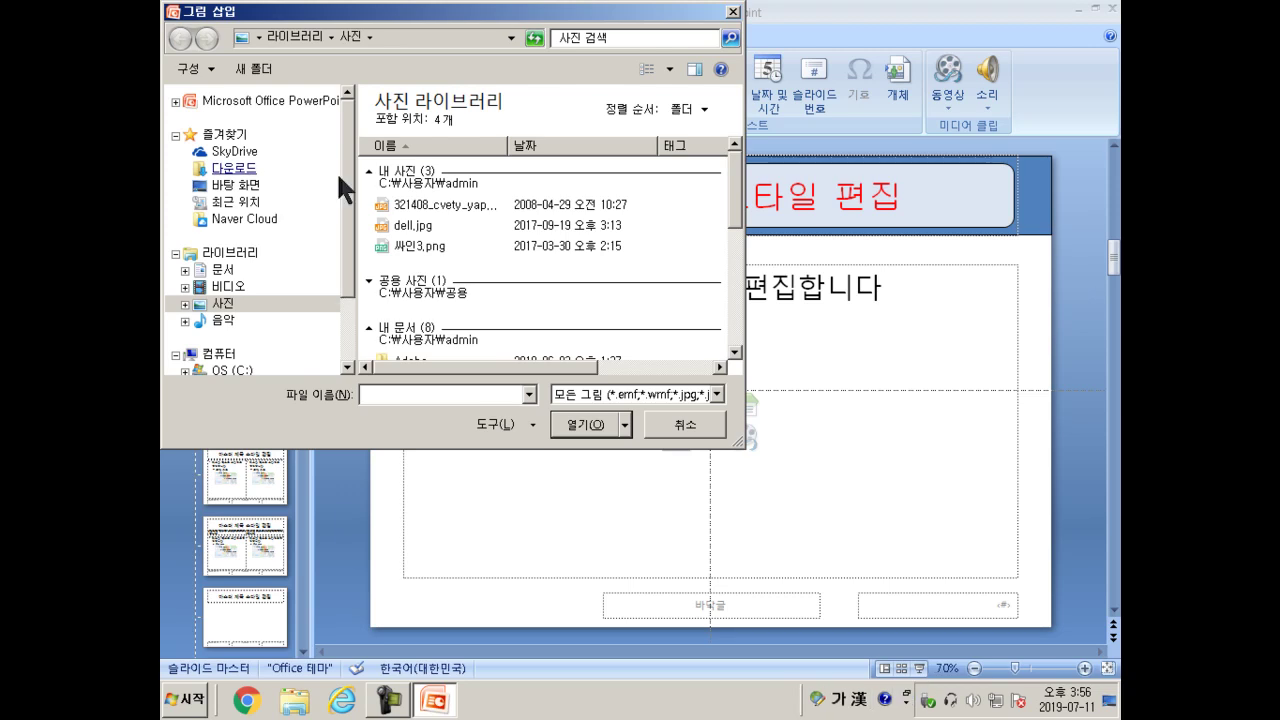
Insert the 로고.jpg logo picture from the USB (F:) drive.
{"action": "key", "text": "Tab"}
{"action": "key", "text": "Tab"}
{"action": "key", "text": "Tab"}
{"action": "key", "text": "Tab"}
{"action": "key", "text": "Tab"}
{"action": "key", "text": "Tab"}
{"action": "key", "text": "Tab"}
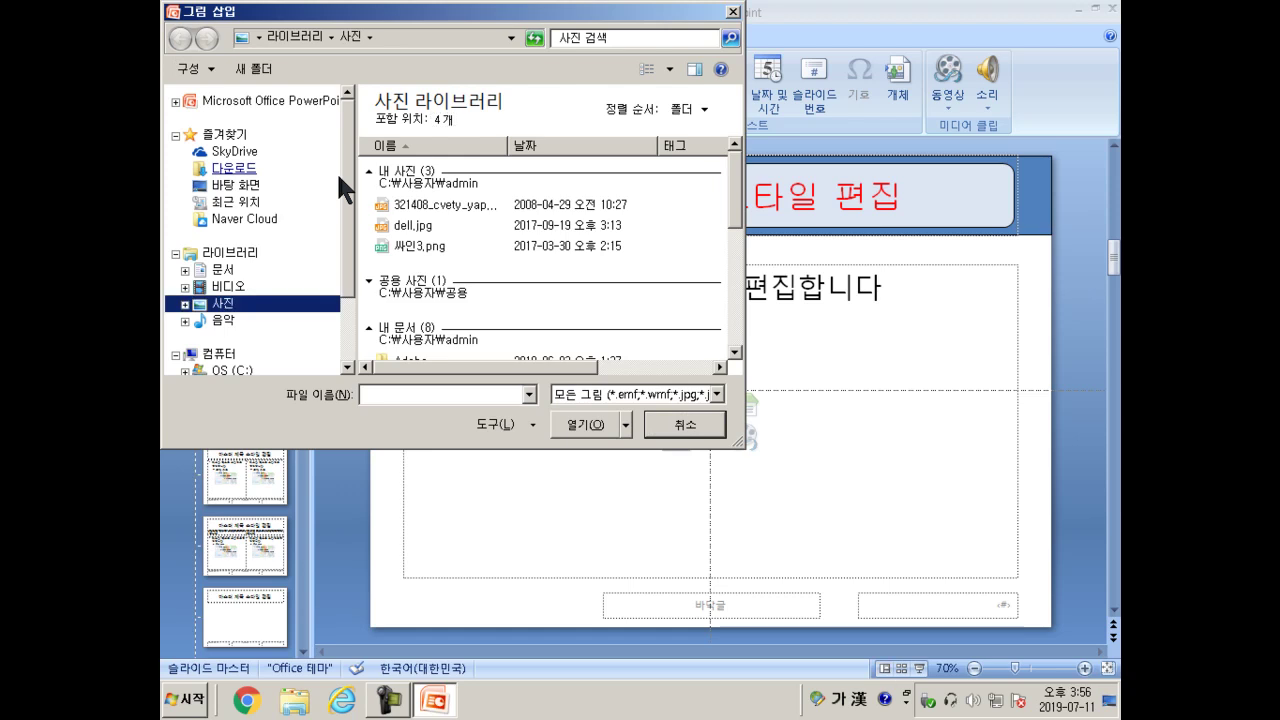
{"action": "key", "text": "Down"}
{"action": "key", "text": "Down"}
{"action": "key", "text": "Down"}
{"action": "key", "text": "Down"}
{"action": "key", "text": "Down"}
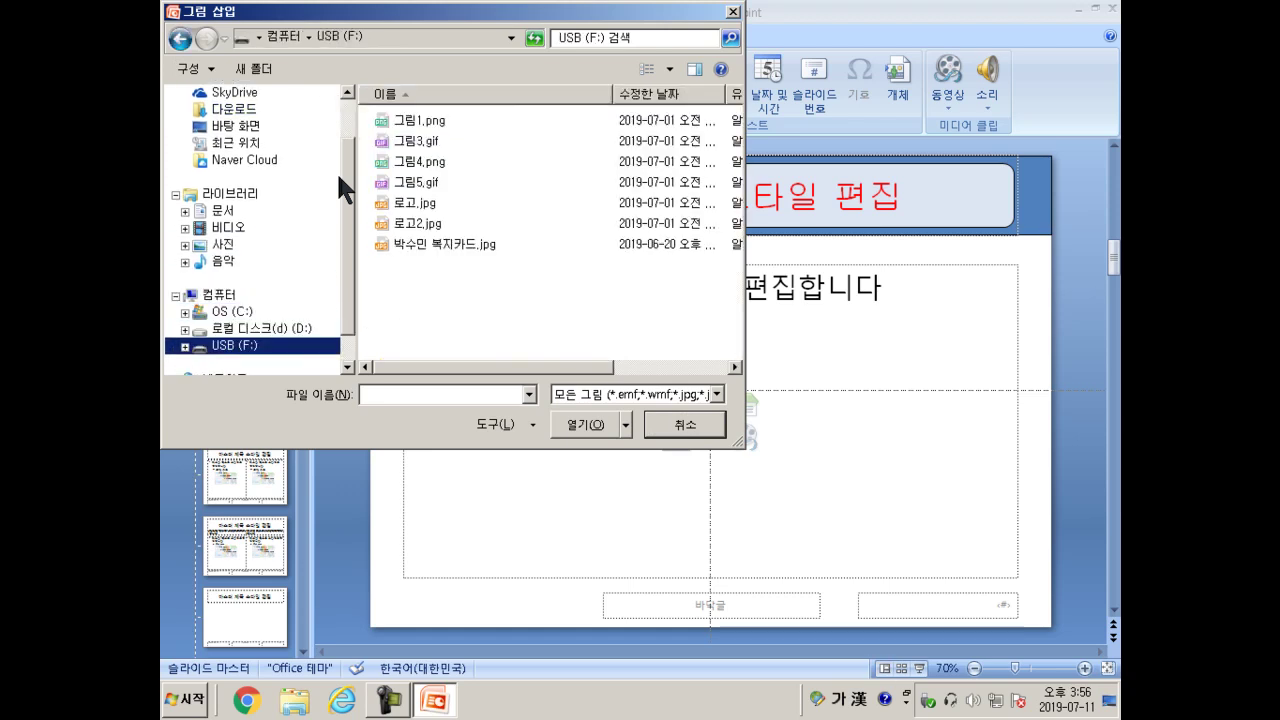
{"action": "key", "text": "Tab"}
{"action": "key", "text": "Down"}
{"action": "key", "text": "Down"}
{"action": "key", "text": "Down"}
{"action": "key", "text": "Down"}
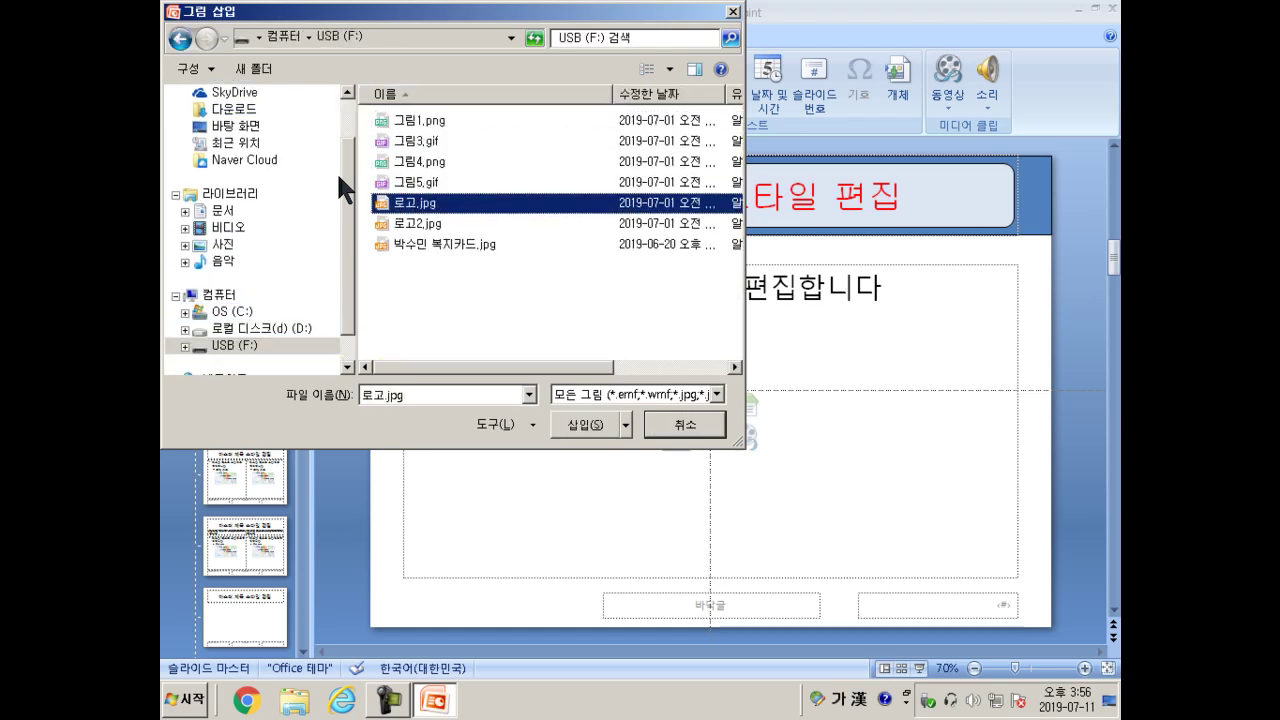
{"action": "key", "text": "Return"}
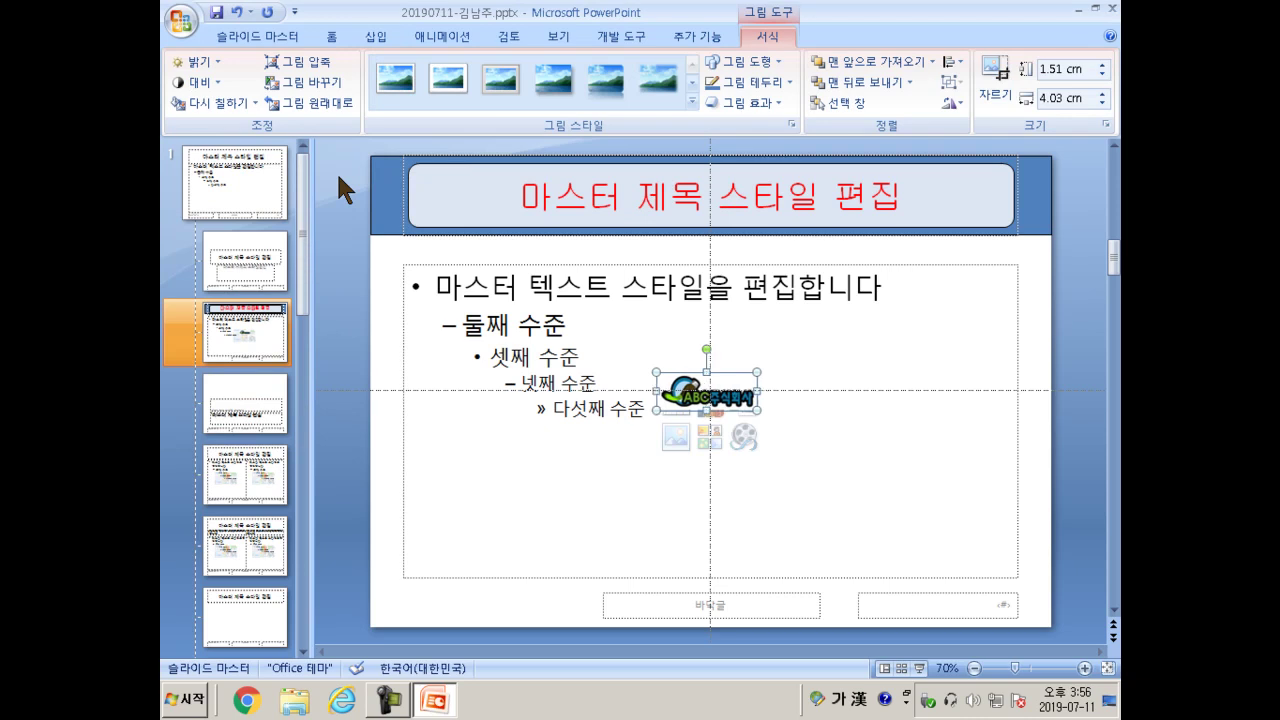
Nudge the logo into the slide master's bottom-left corner.
{"action": "key", "text": "Left"}
{"action": "key", "text": "Left"}
{"action": "key", "text": "Left"}
{"action": "key", "text": "Left"}
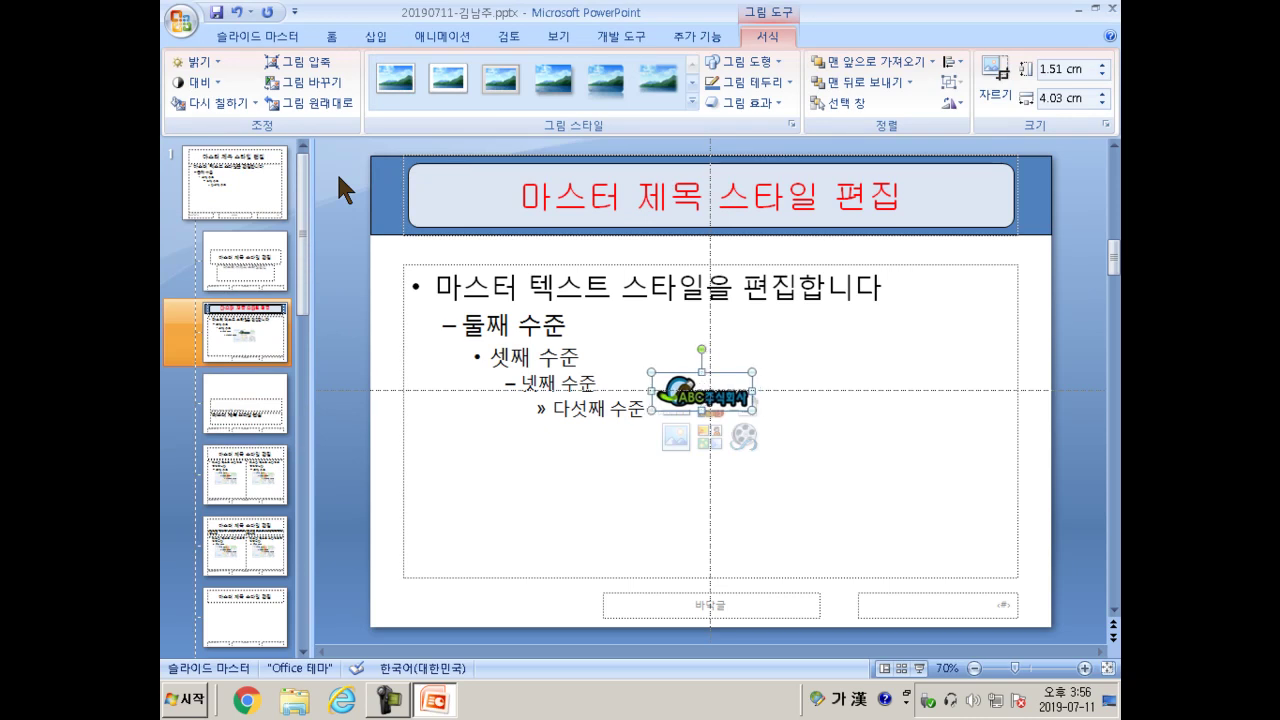
{"action": "key", "text": "Left"}
{"action": "key", "text": "Left"}
{"action": "key", "text": "Left"}
{"action": "key", "text": "Left"}
{"action": "key", "text": "Left"}
{"action": "key", "text": "Left"}
{"action": "key", "text": "Left"}
{"action": "key", "text": "Left"}
{"action": "key", "text": "Left"}
{"action": "key", "text": "Left"}
{"action": "key", "text": "Left"}
{"action": "key", "text": "Left"}
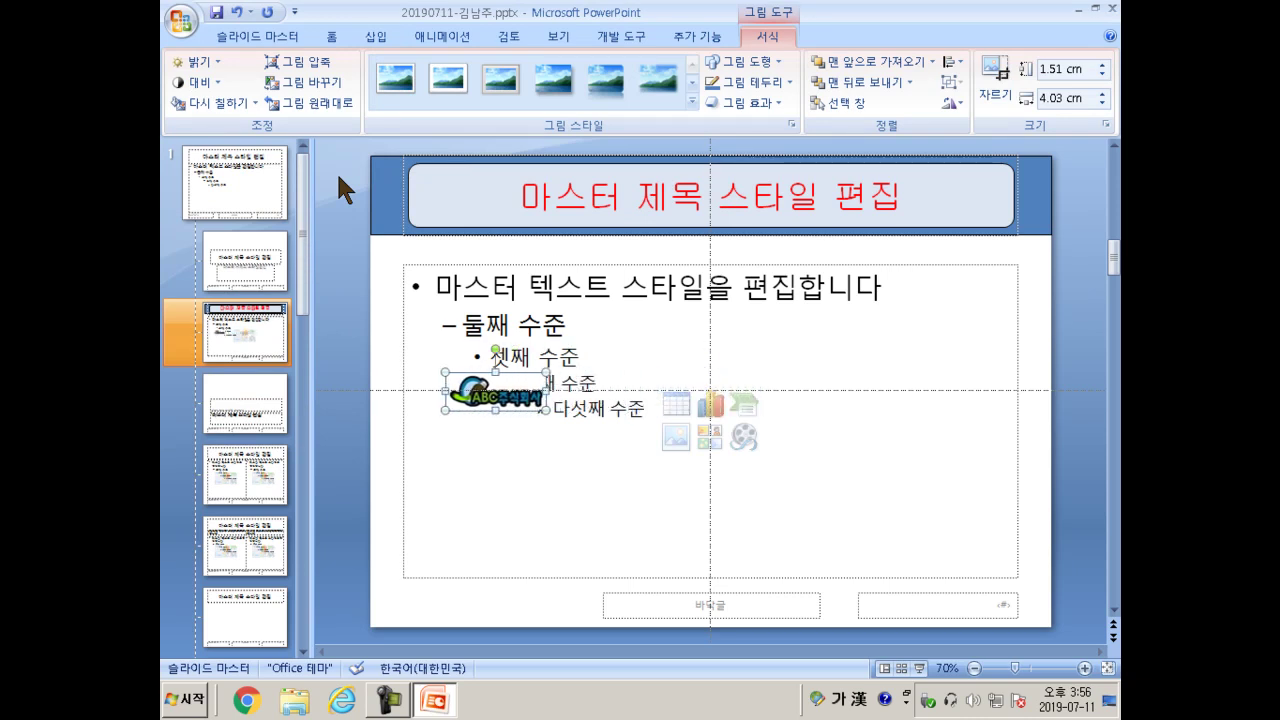
{"action": "key", "text": "Down"}
{"action": "key", "text": "Down"}
{"action": "key", "text": "Down"}
{"action": "key", "text": "Down"}
{"action": "key", "text": "Down"}
{"action": "key", "text": "Down"}
{"action": "key", "text": "Down"}
{"action": "key", "text": "Down"}
{"action": "key", "text": "Down"}
{"action": "key", "text": "Down"}
{"action": "key", "text": "Down"}
{"action": "key", "text": "Down"}
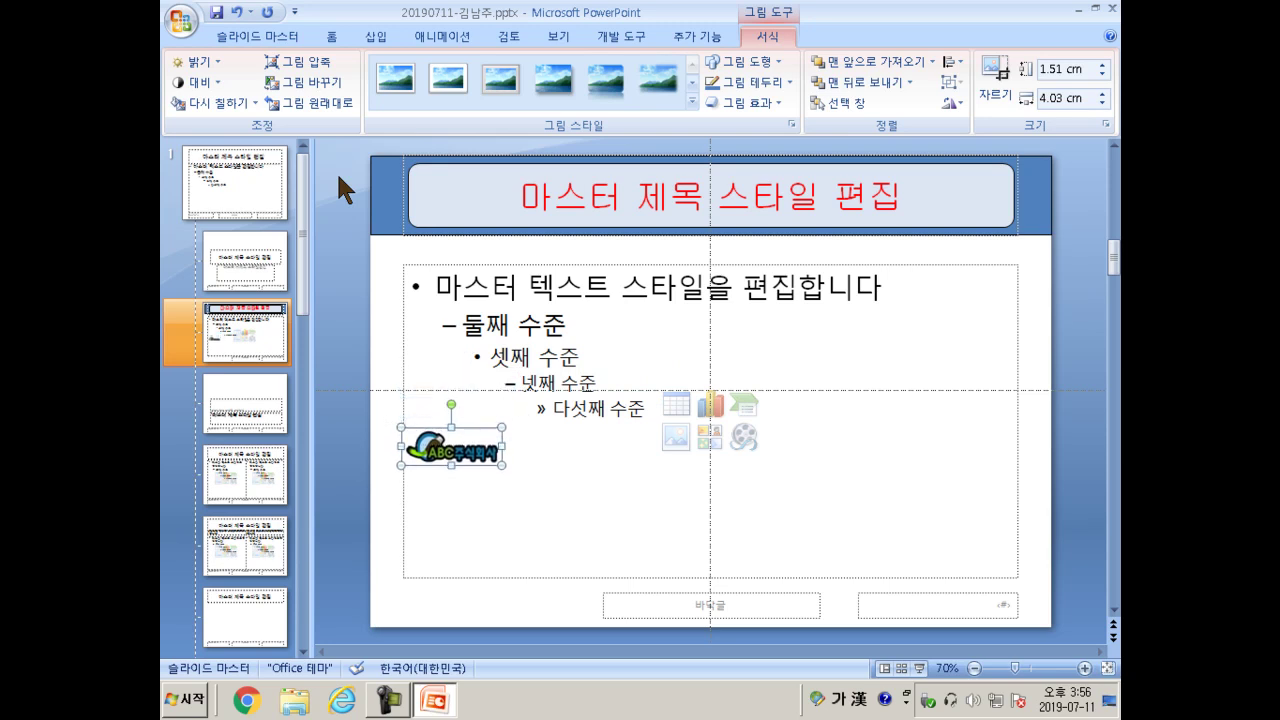
{"action": "key", "text": "ctrl+Down"}
{"action": "key", "text": "ctrl+Down"}
{"action": "key", "text": "ctrl+Down"}
{"action": "key", "text": "ctrl+Down"}
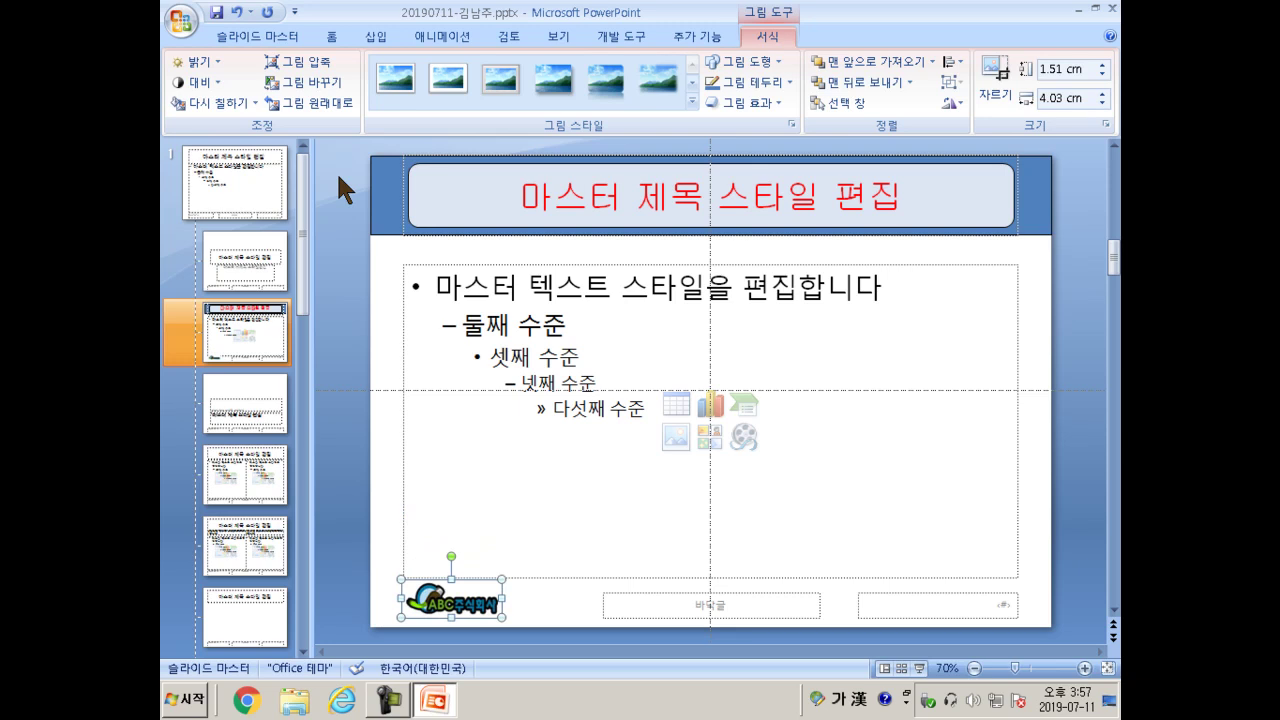
{"action": "key", "text": "ctrl+Down"}
{"action": "key", "text": "ctrl+Down"}
{"action": "key", "text": "ctrl+Up"}
{"action": "key", "text": "ctrl+Up"}
{"action": "key", "text": "ctrl+Up"}
{"action": "key", "text": "ctrl+Right"}
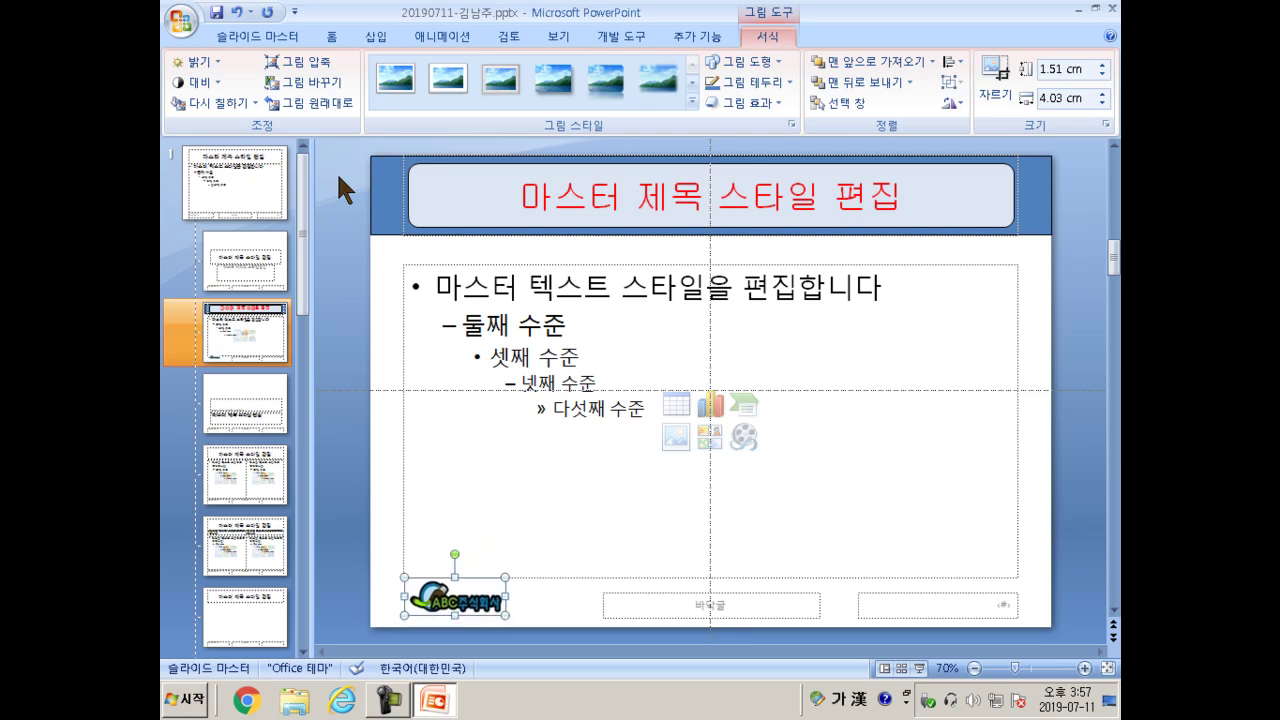